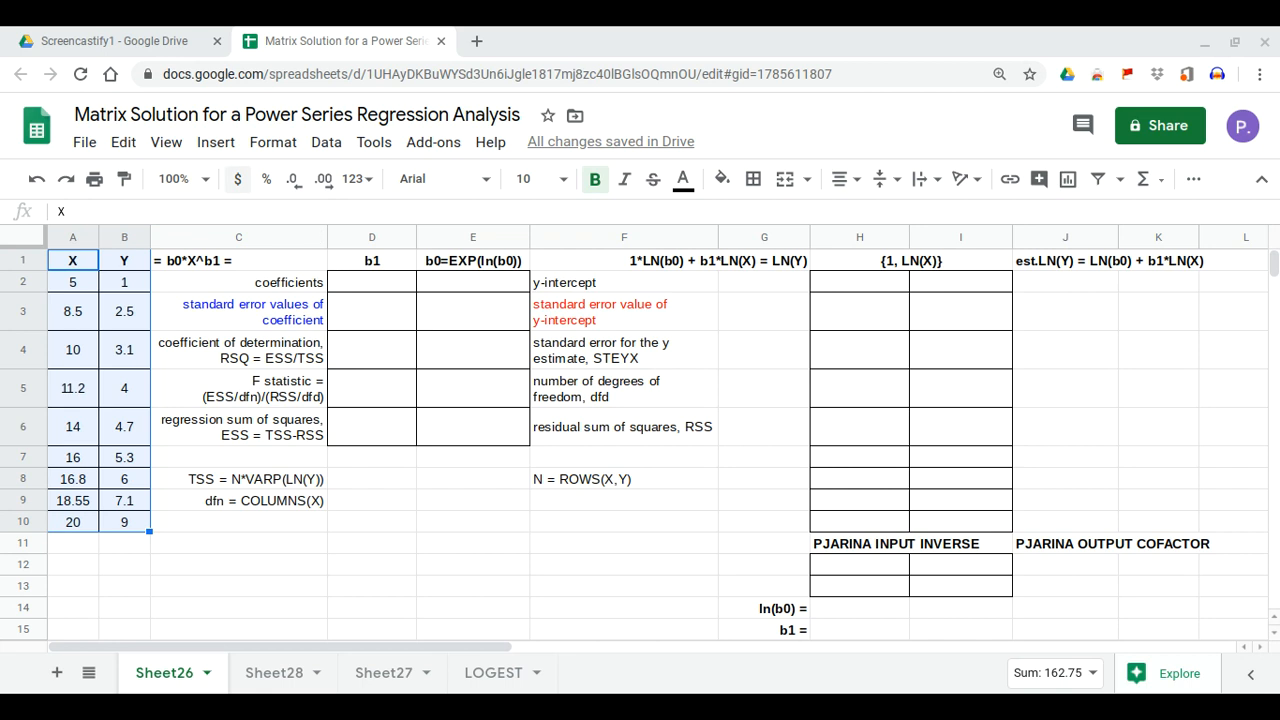
Insert a scatter chart of Y against X and add a trendline to its series
left_click(216, 143)
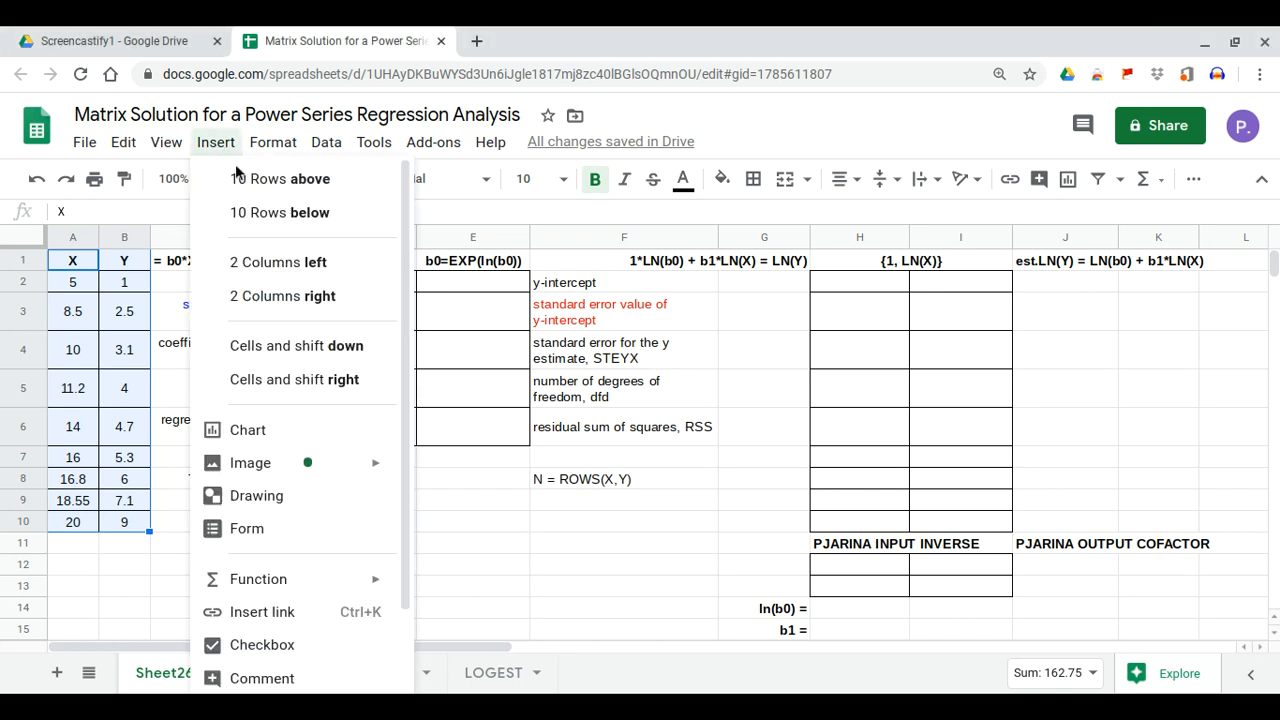
left_click(268, 440)
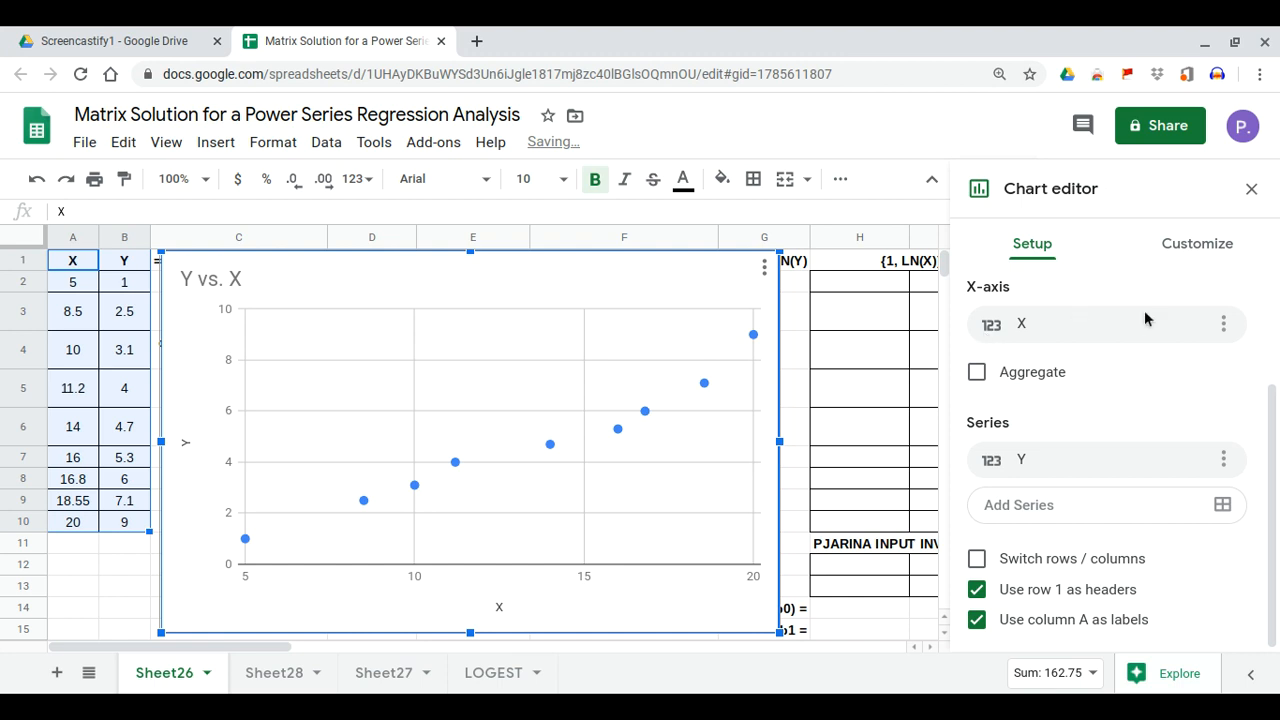
left_click(1206, 256)
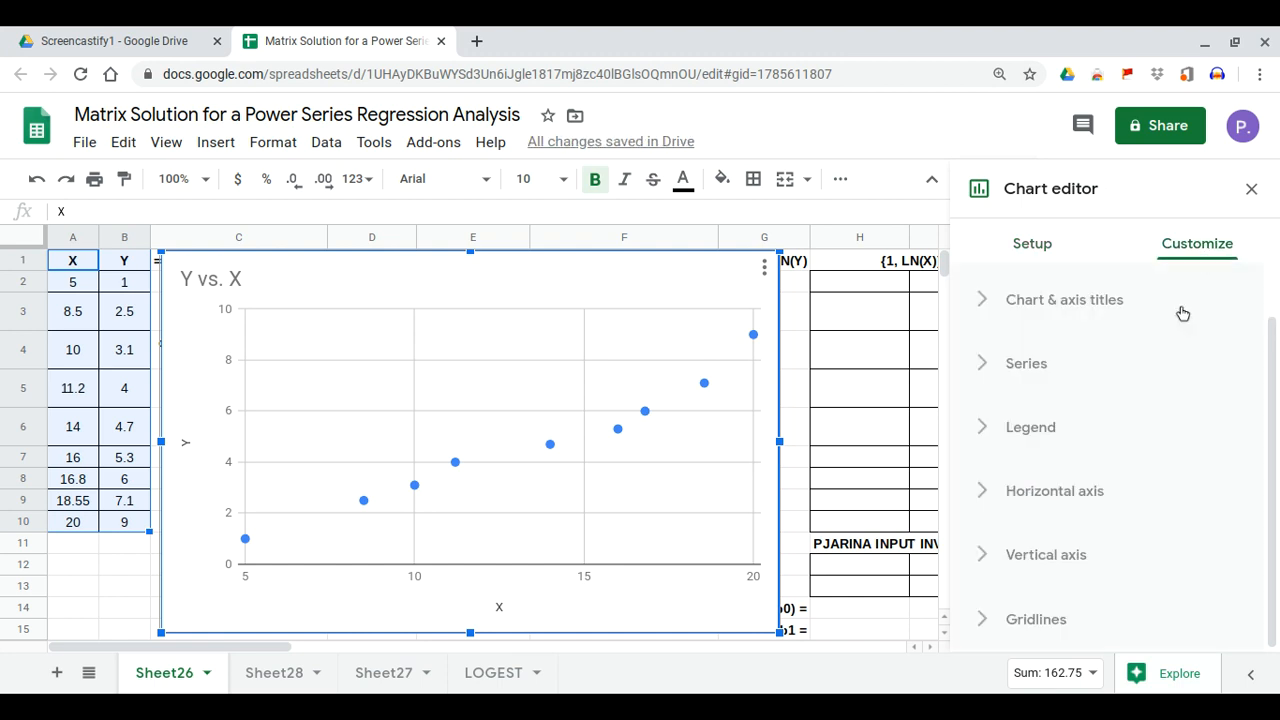
left_click(1063, 374)
scroll(1086, 429, "down", 5)
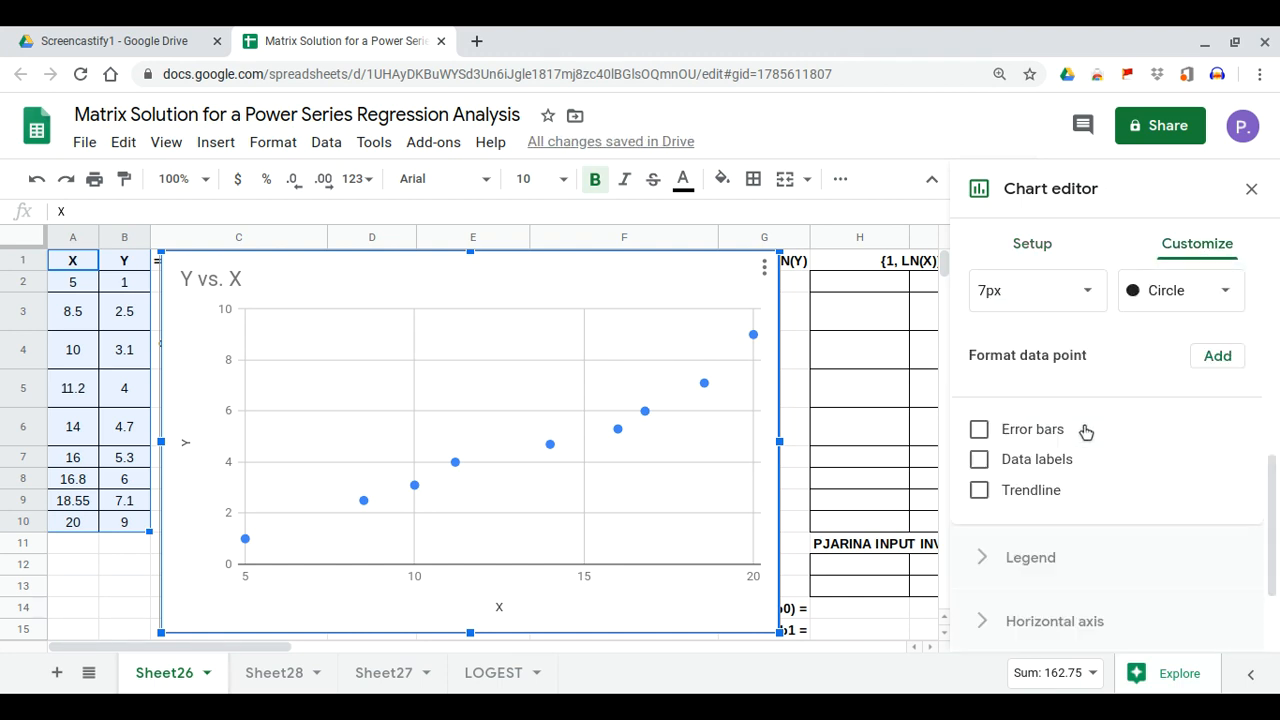
left_click(979, 474)
scroll(1108, 438, "down", 3)
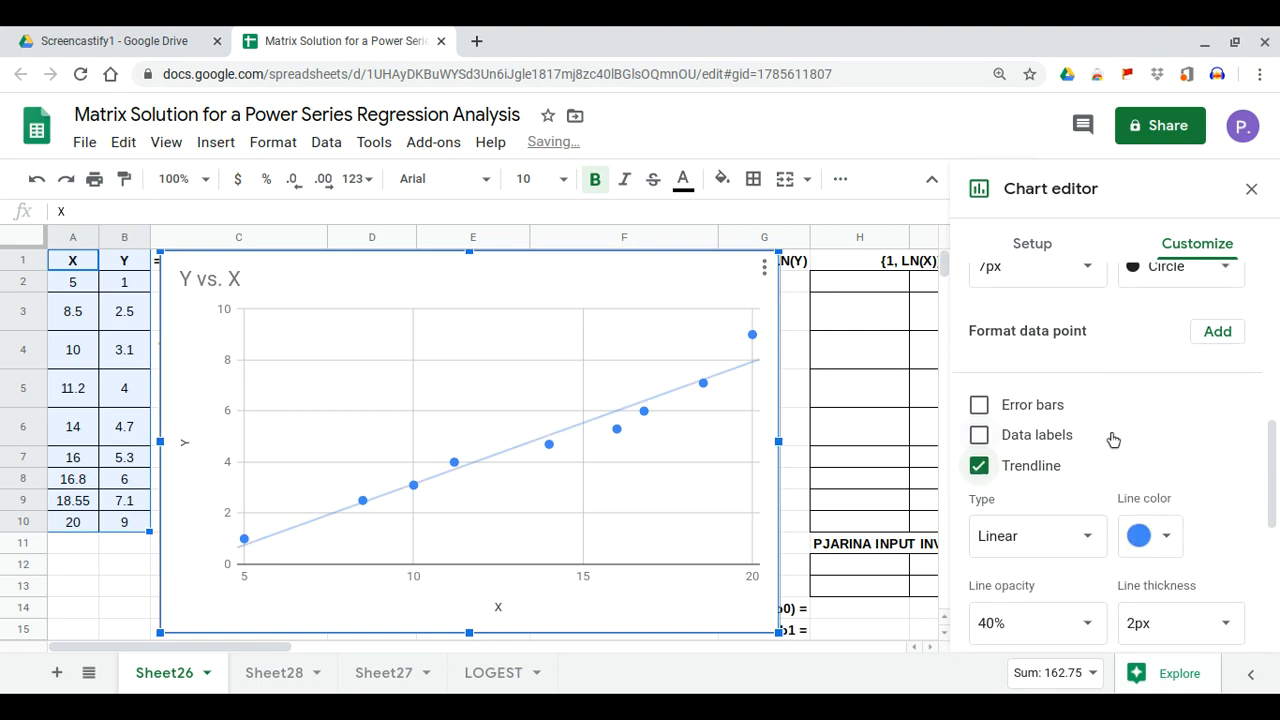
Make the trendline a Power Series labelled with its equation (0.102x^1.47) and R² = 0.984
left_click(1093, 416)
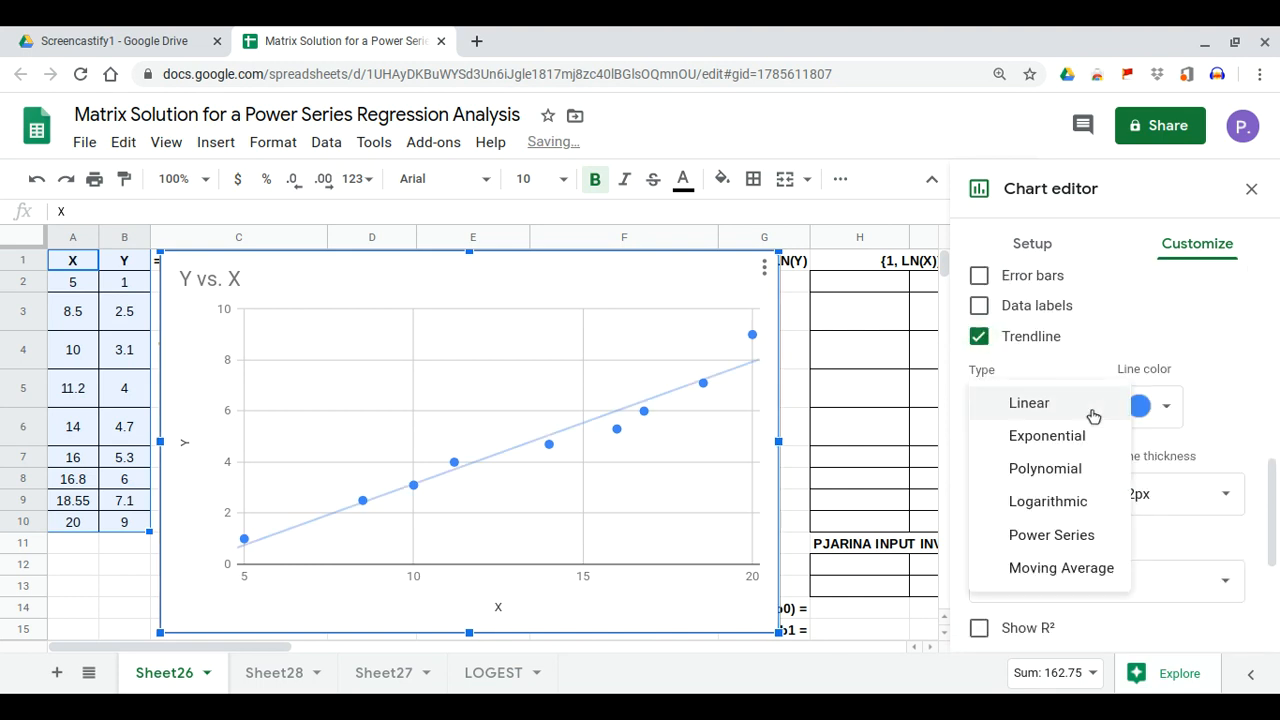
left_click(1073, 533)
scroll(1073, 541, "down", 3)
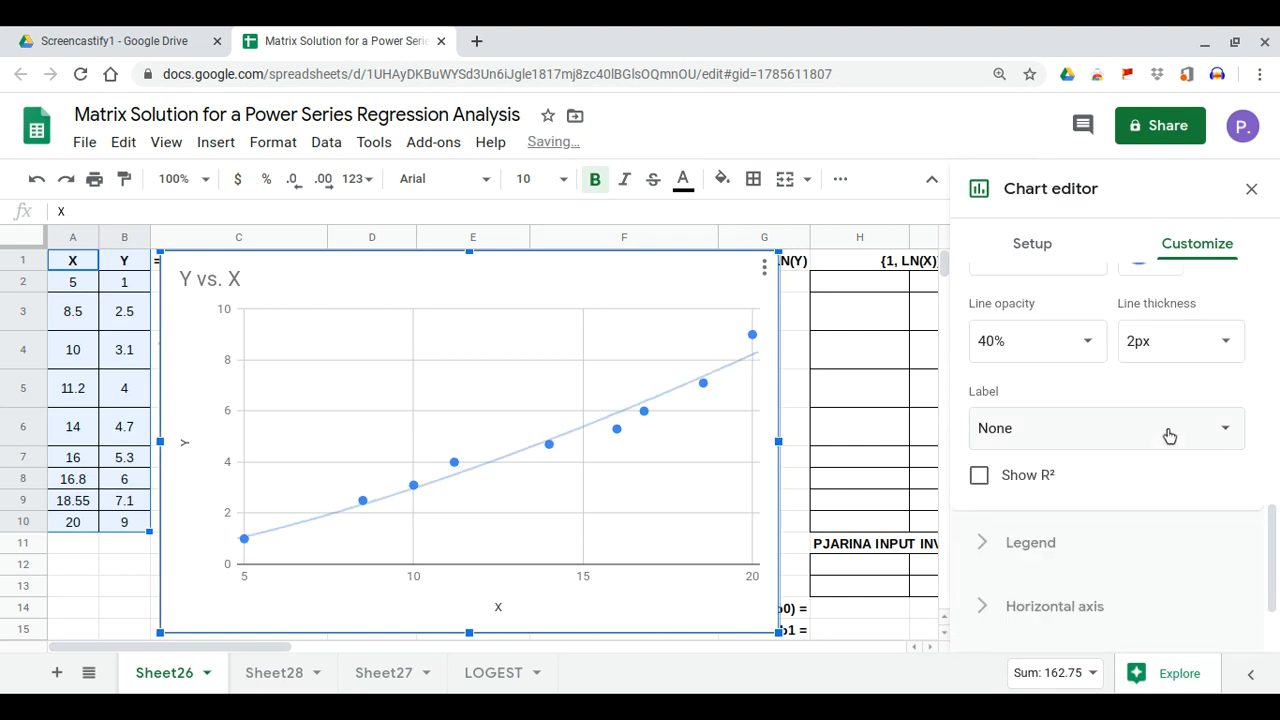
left_click(1167, 434)
left_click(1085, 500)
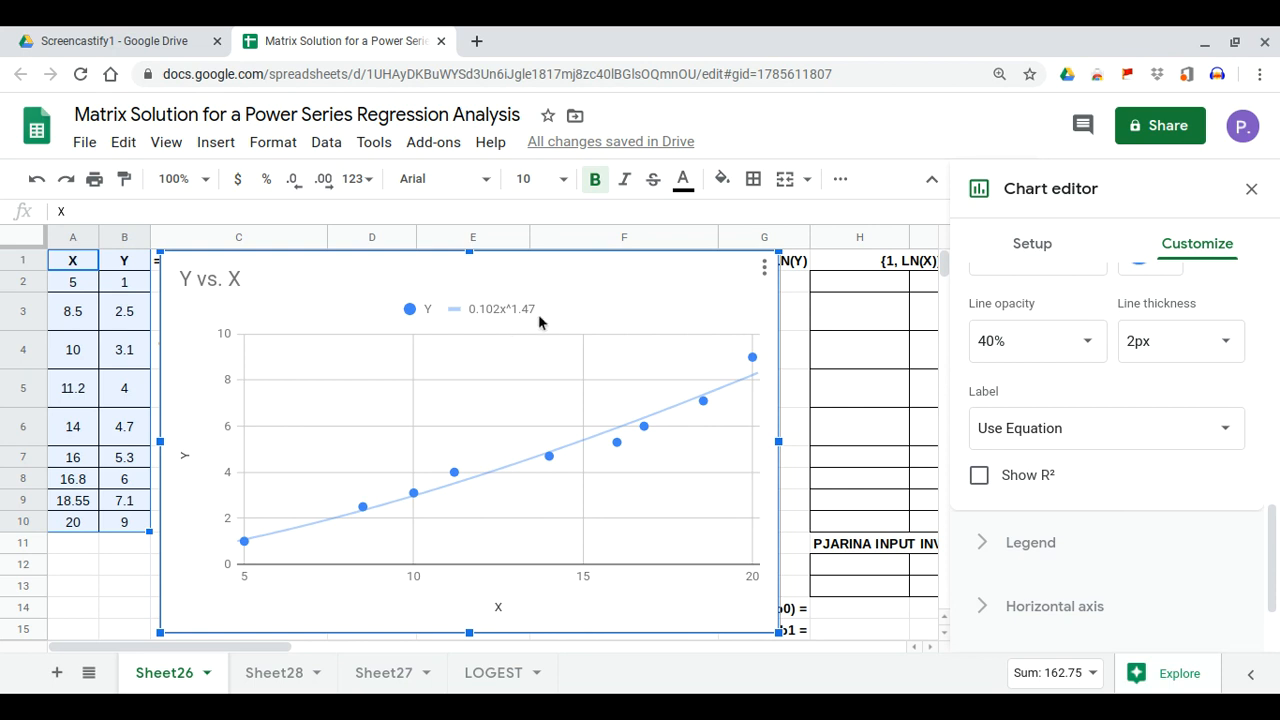
left_click(982, 480)
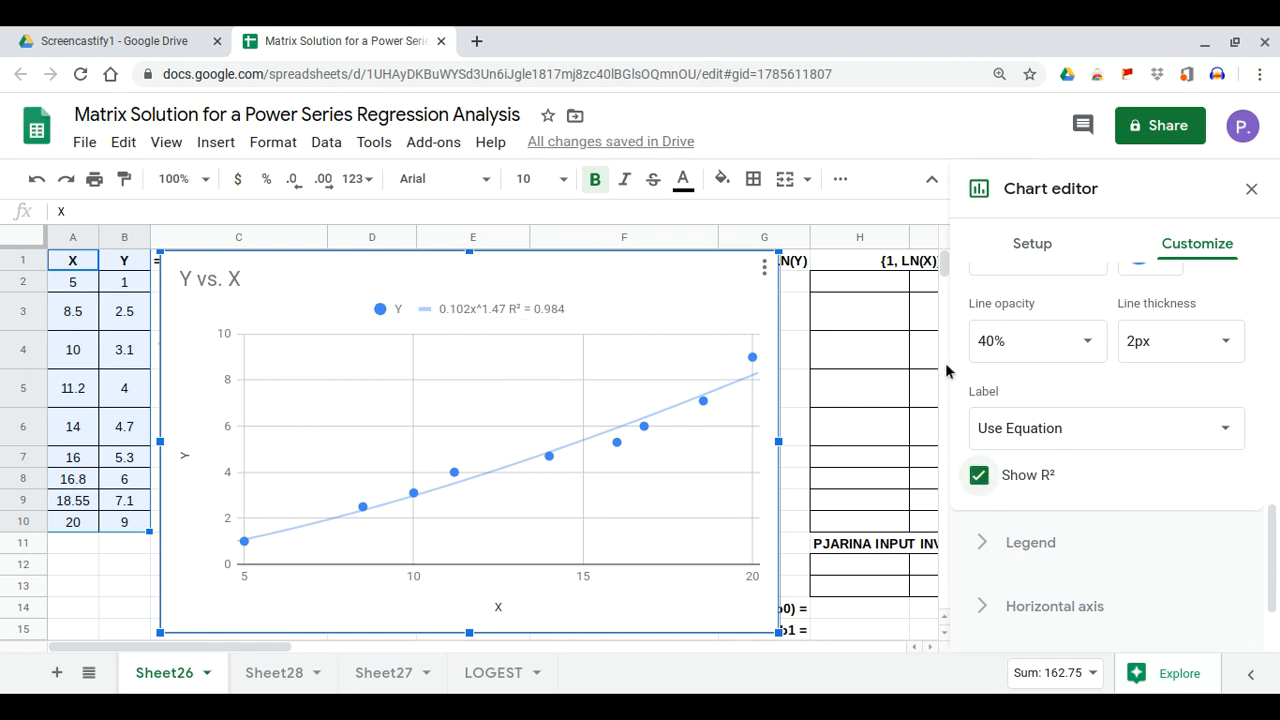
left_click(1249, 189)
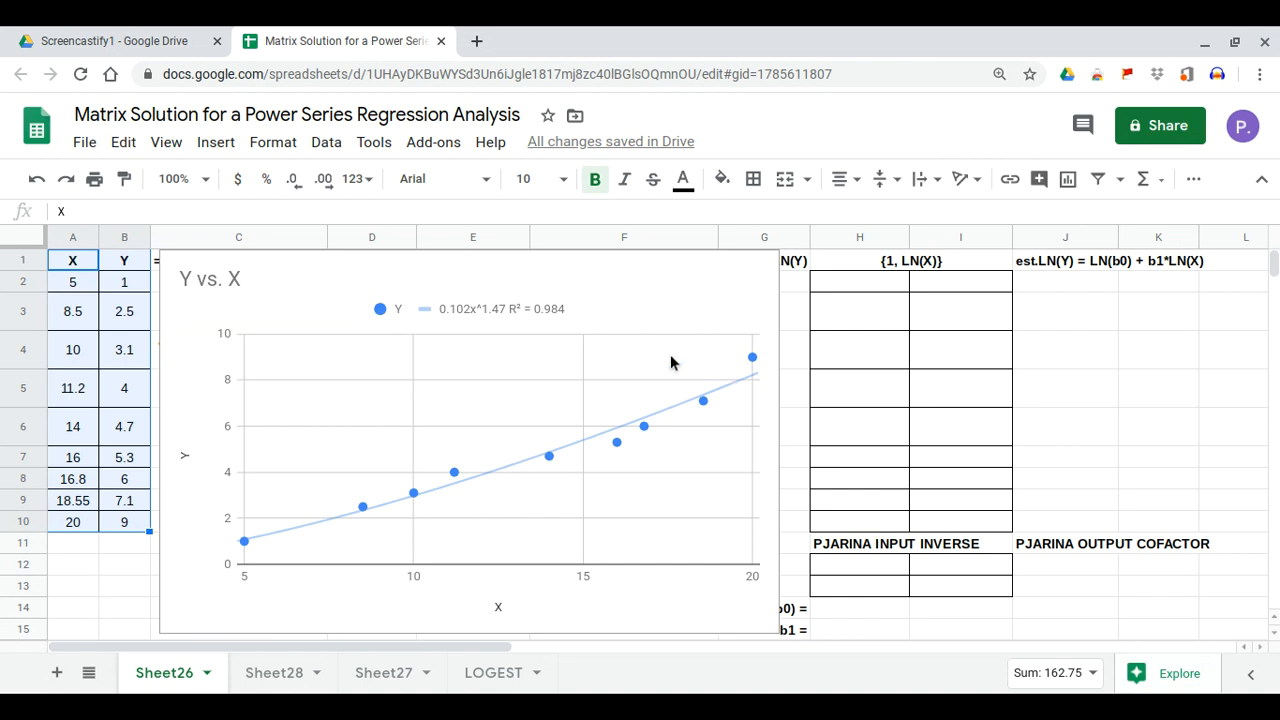
scroll(674, 357, "down", 1)
Drag the Y vs. X chart down to start at row 11, clear of the output table, and enlarge it
scroll(650, 350, "up", 1)
left_click(630, 305)
left_click_drag(627, 309, 524, 599)
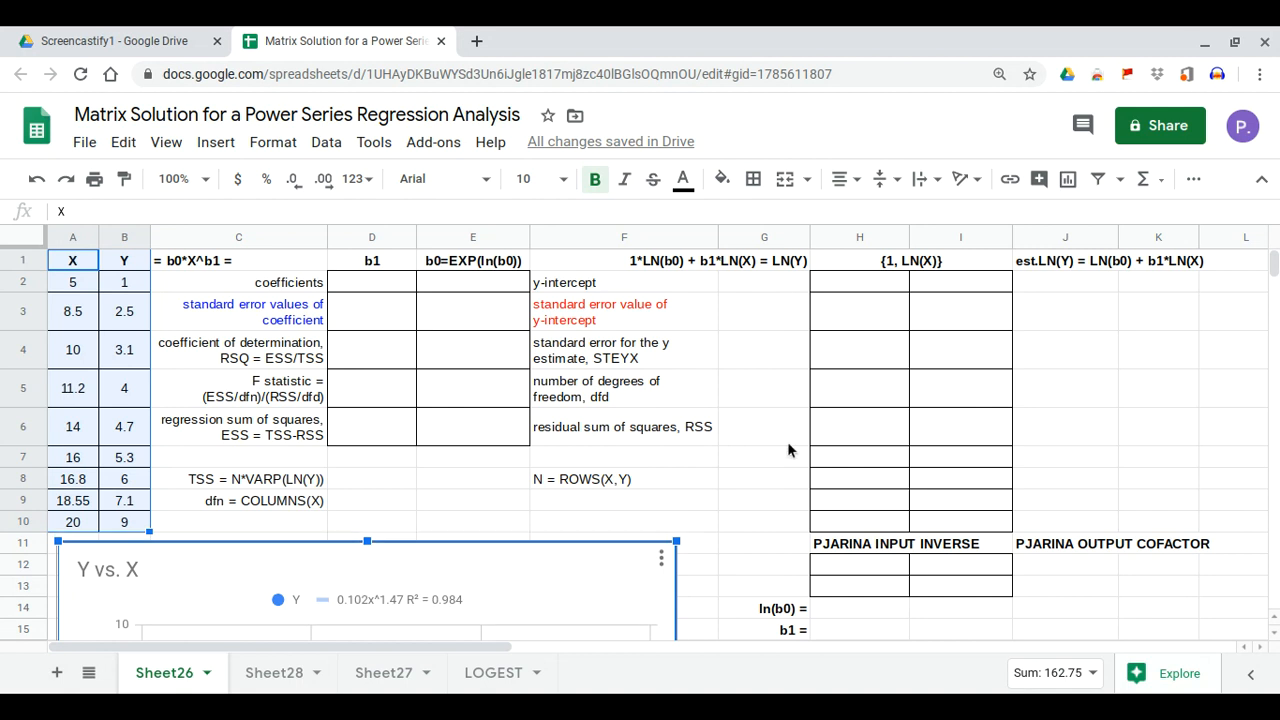
scroll(787, 449, "down", 5)
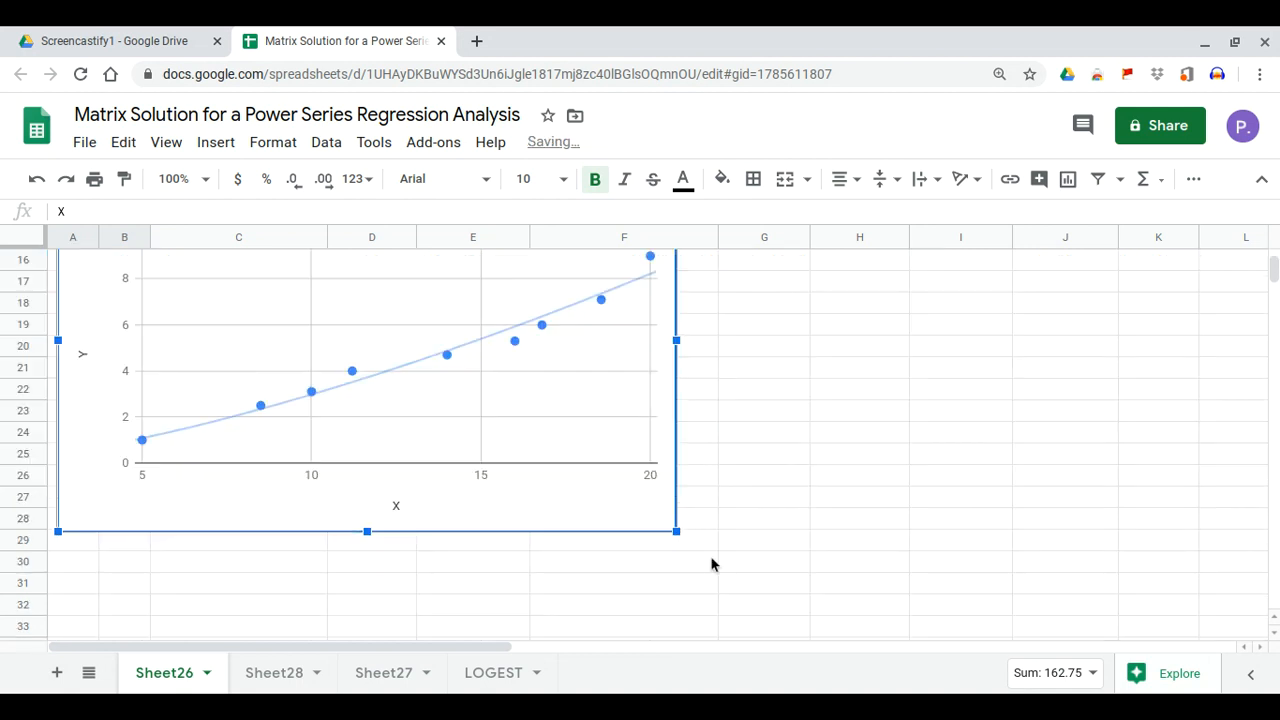
left_click_drag(712, 565, 729, 570)
scroll(943, 467, "up", 5)
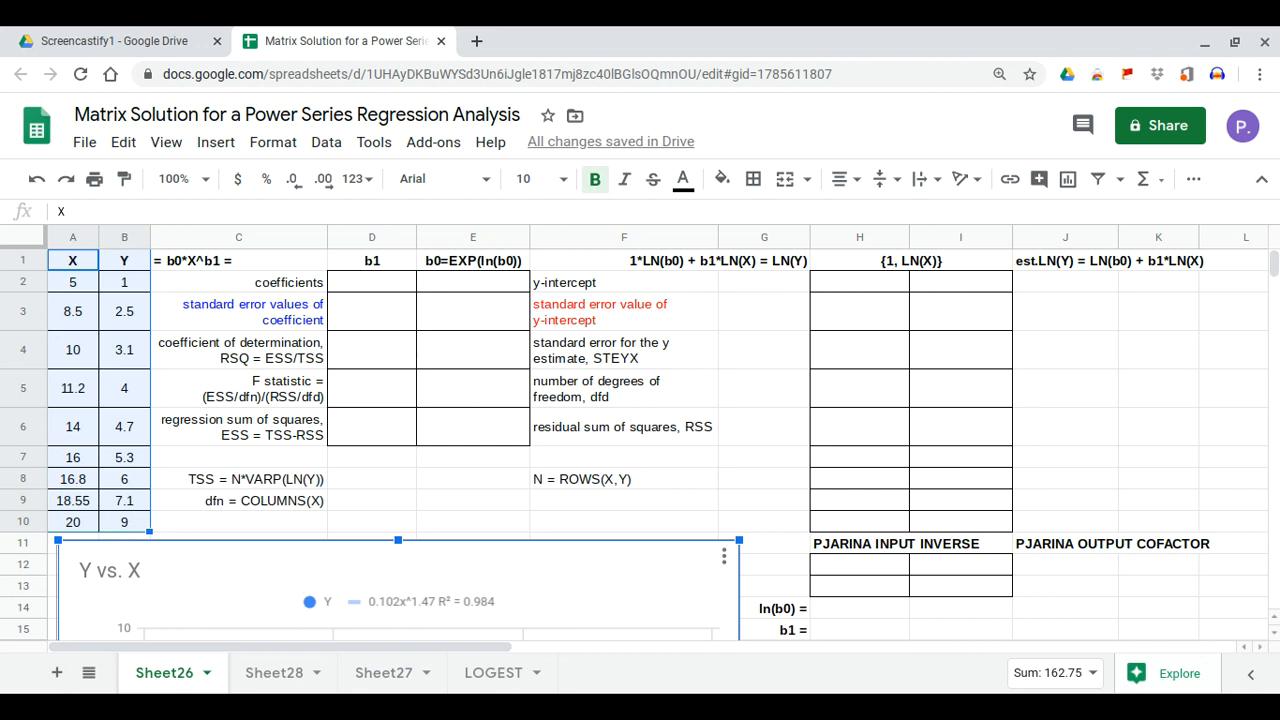
Append '0.102*X^1.47' to the C1 label so it reads '= b0*X^b1 = 0.102*X^1.47'
left_click(252, 260)
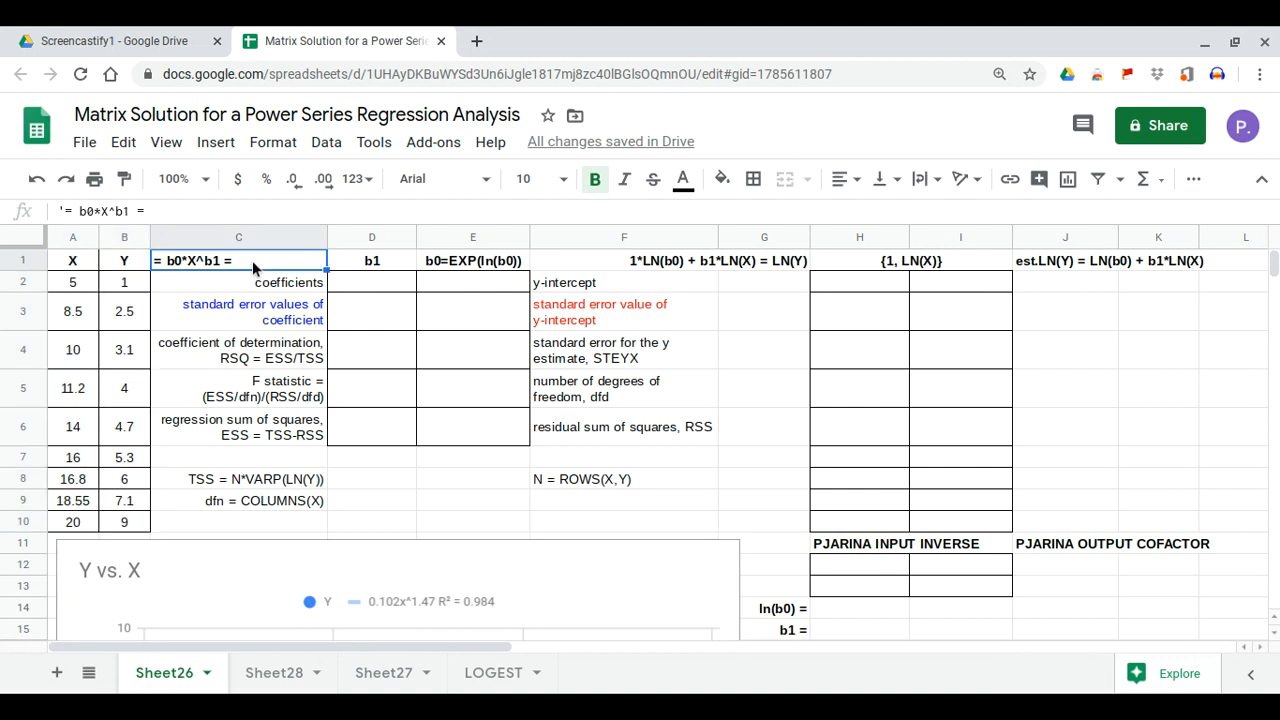
double_click(252, 260)
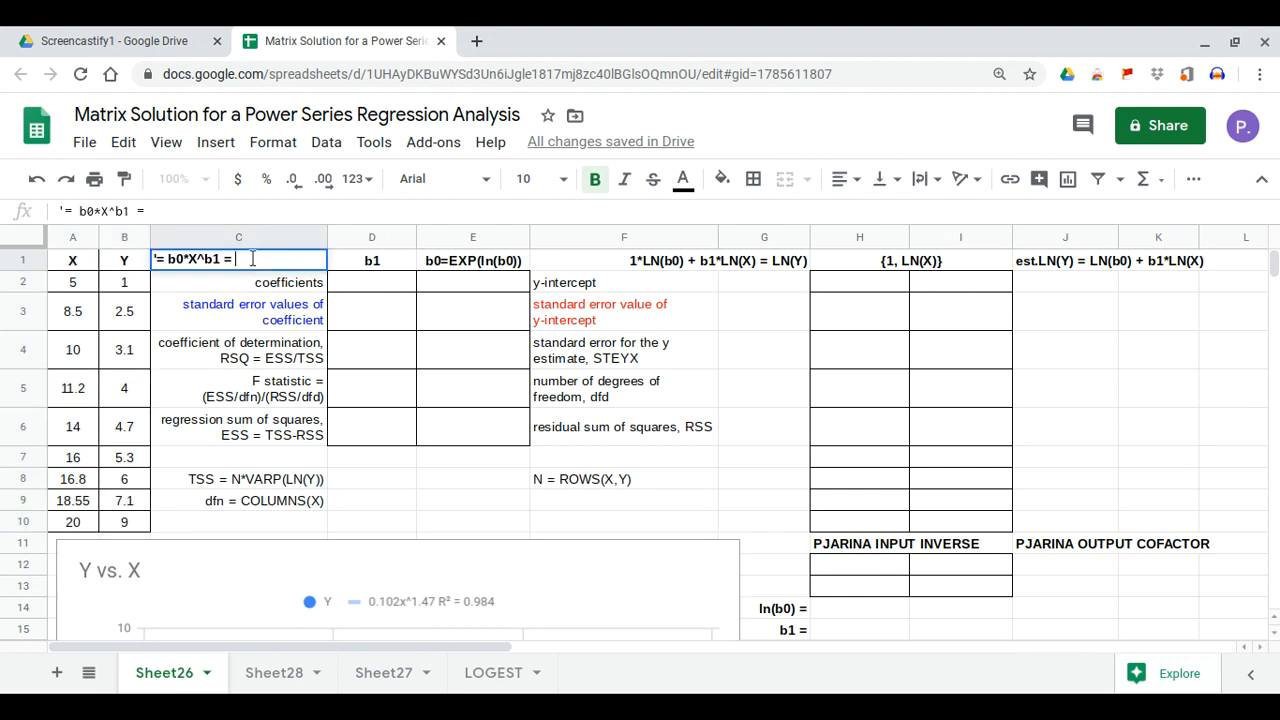
type("0.102*X^1.47")
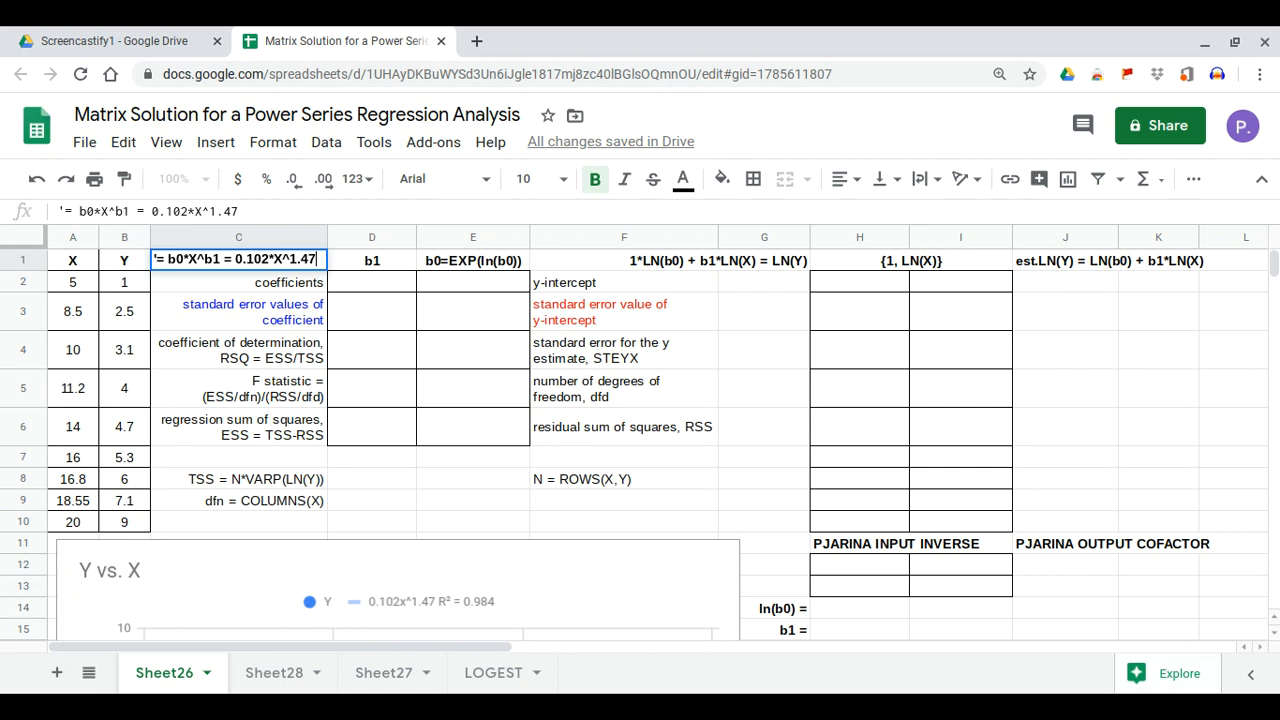
key("Return")
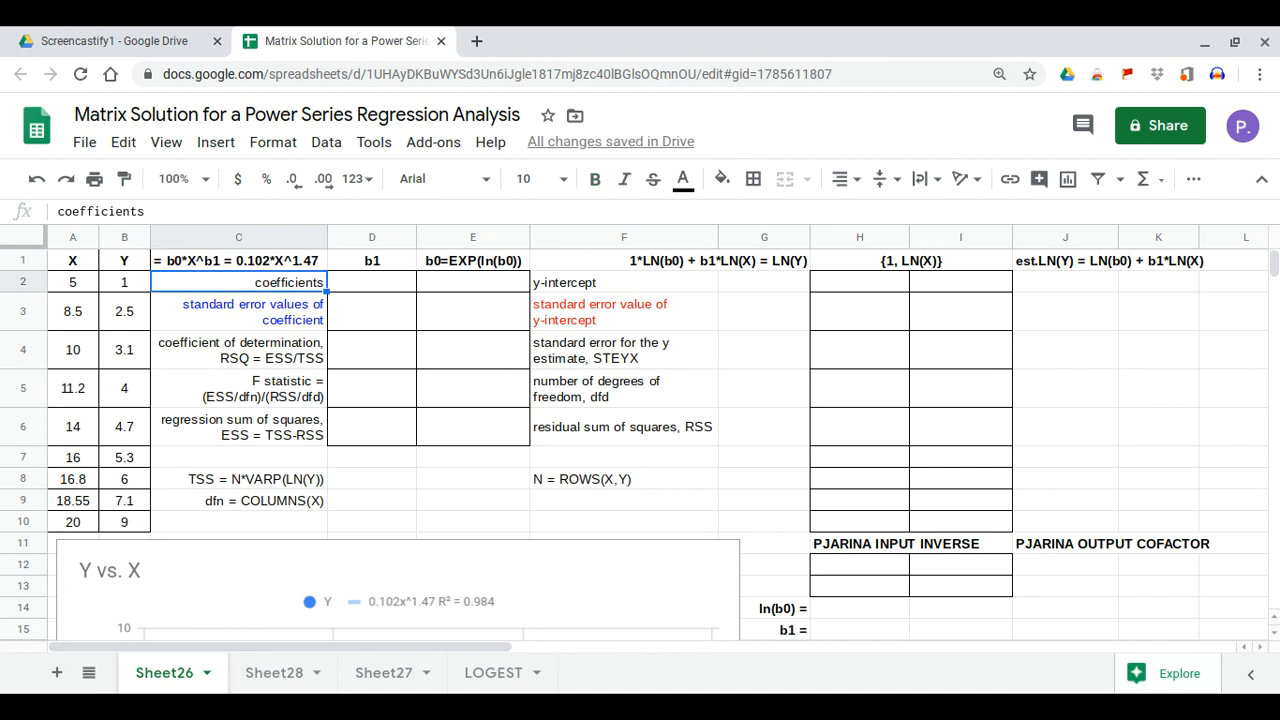
left_click(786, 268)
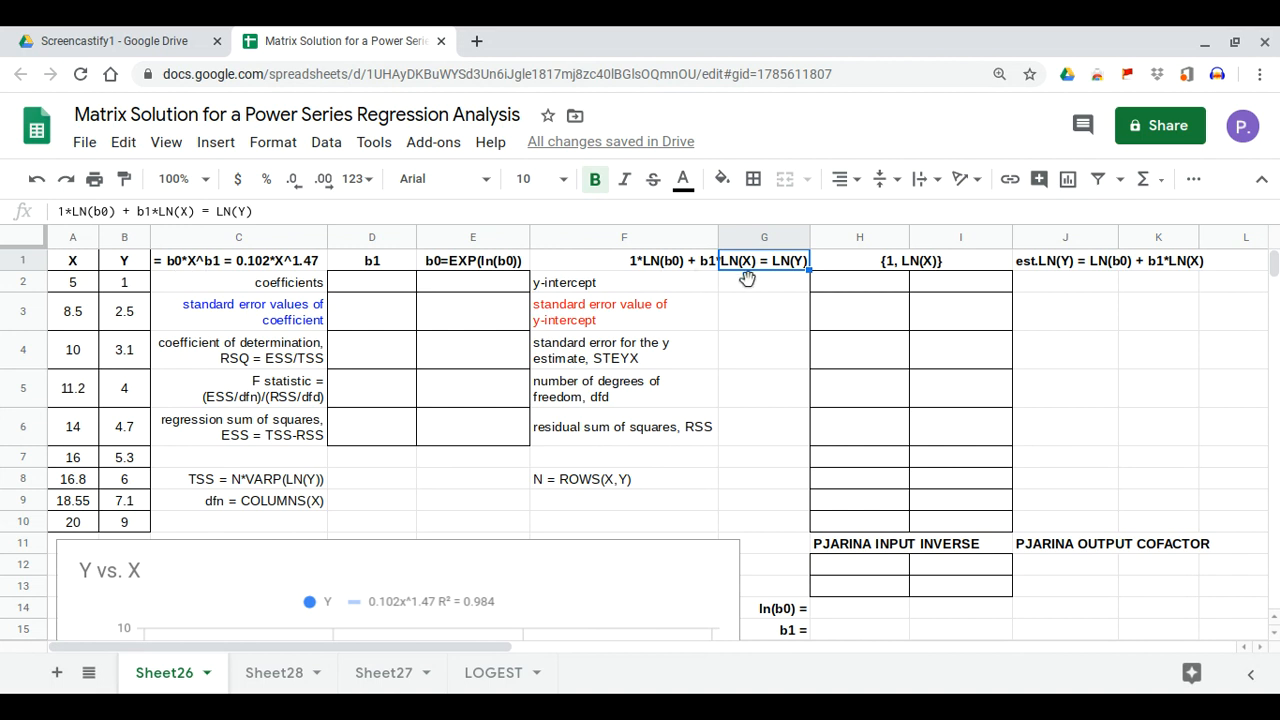
left_click(295, 260)
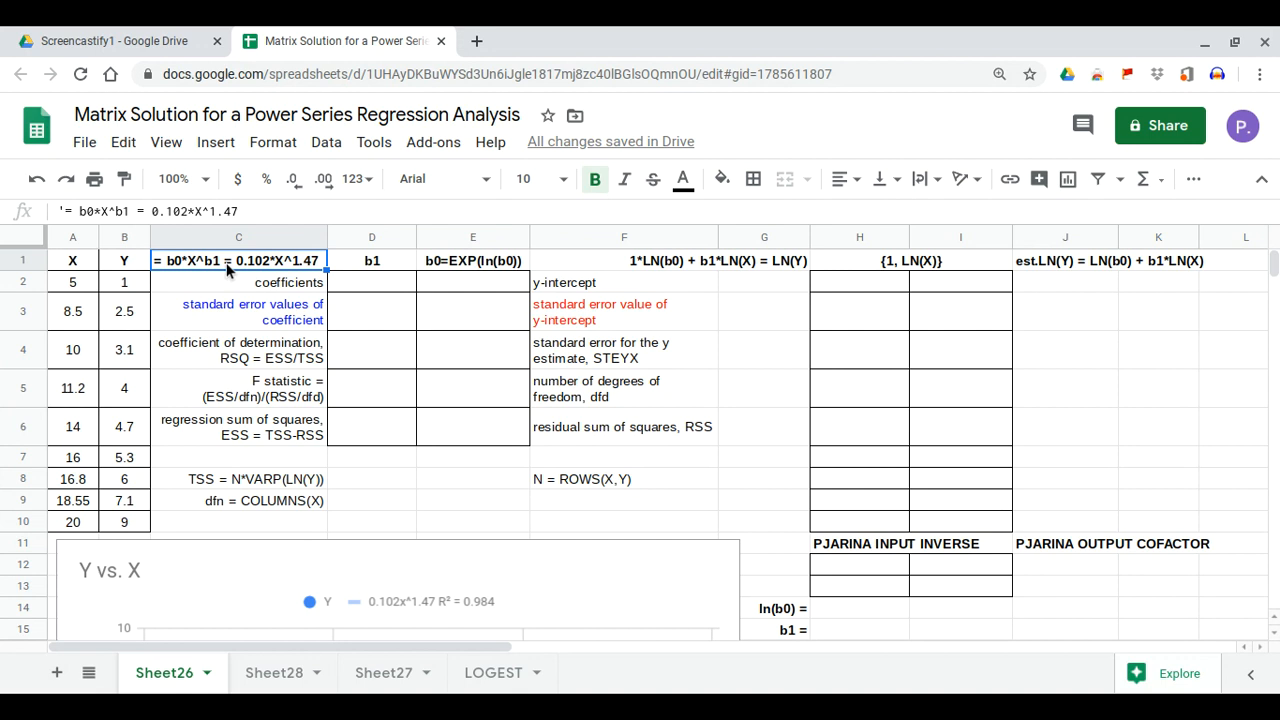
Fill G2:G10 with =arrayformula(ln(B2:B10)) and enter 1 in H2
left_click(780, 287)
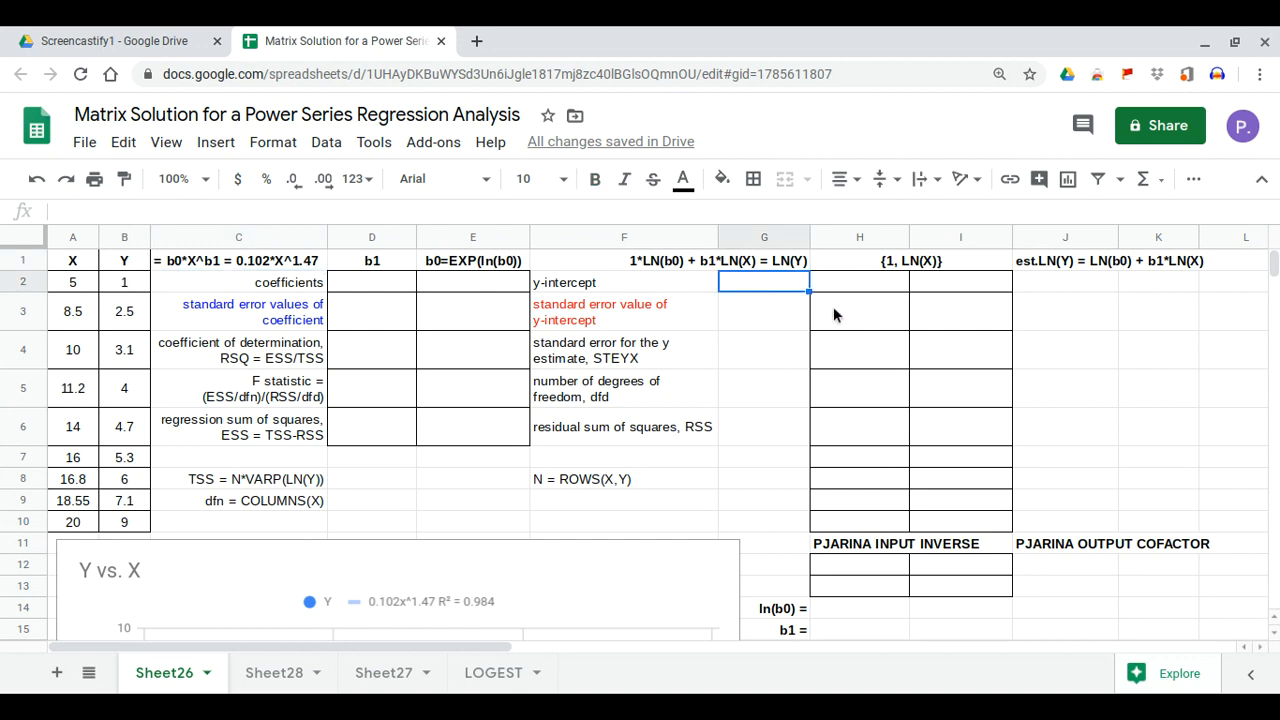
type("=array")
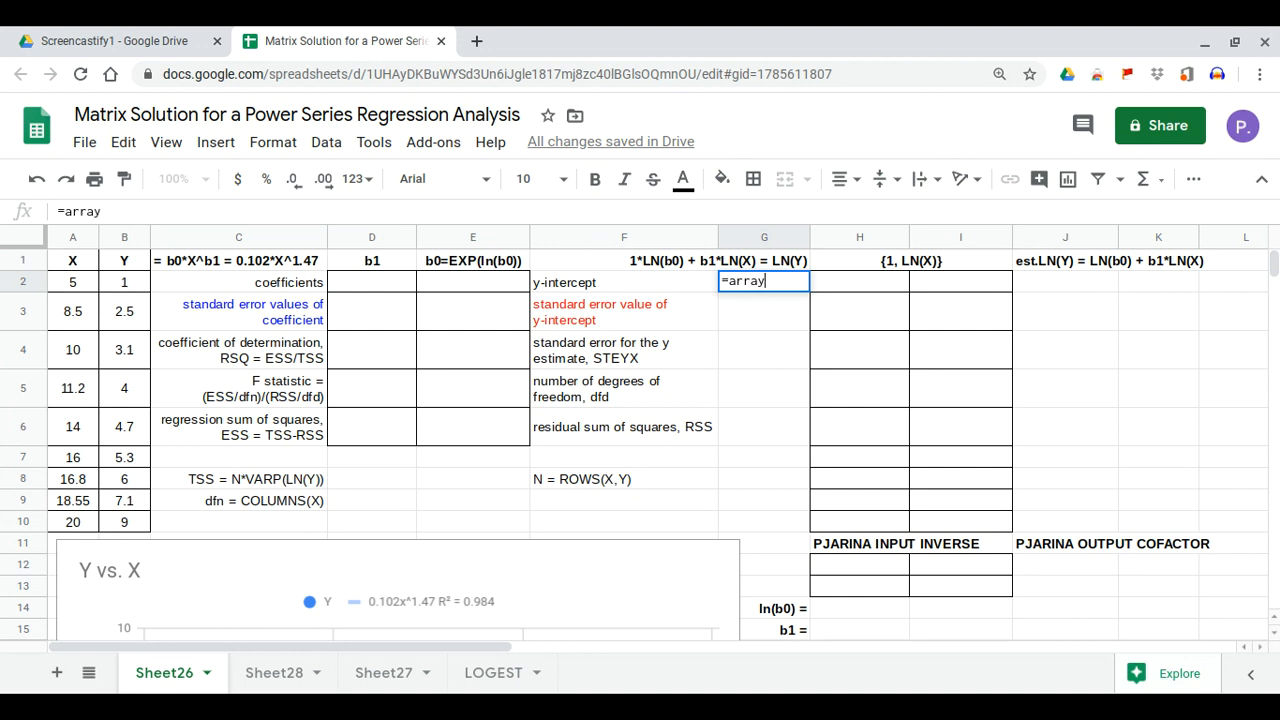
type("formula(ln(")
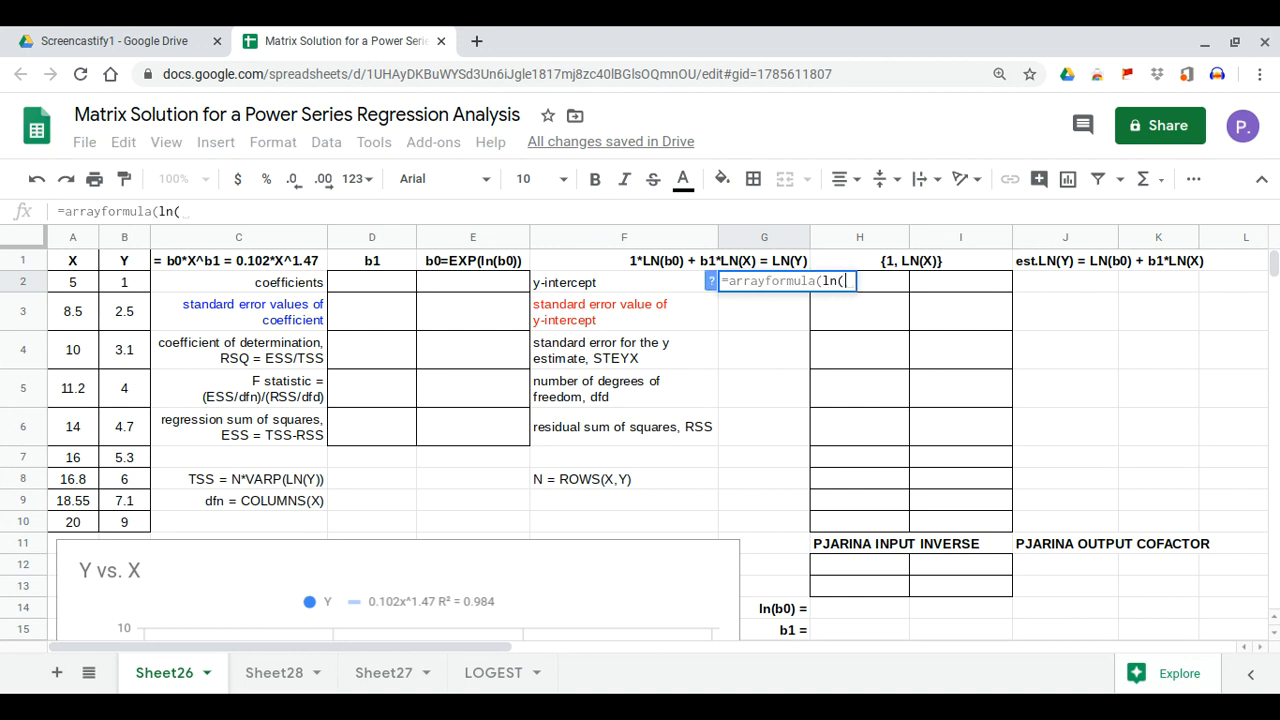
left_click_drag(119, 286, 124, 390)
left_click_drag(124, 453, 119, 525)
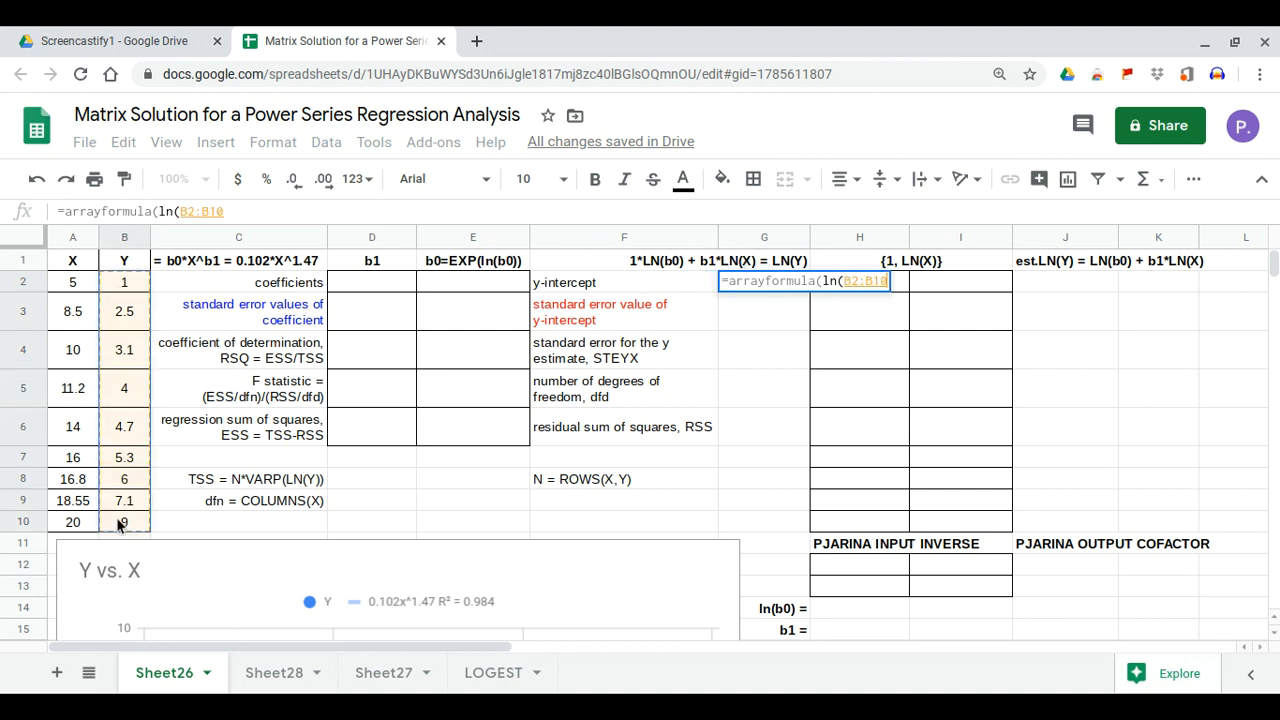
key("Return")
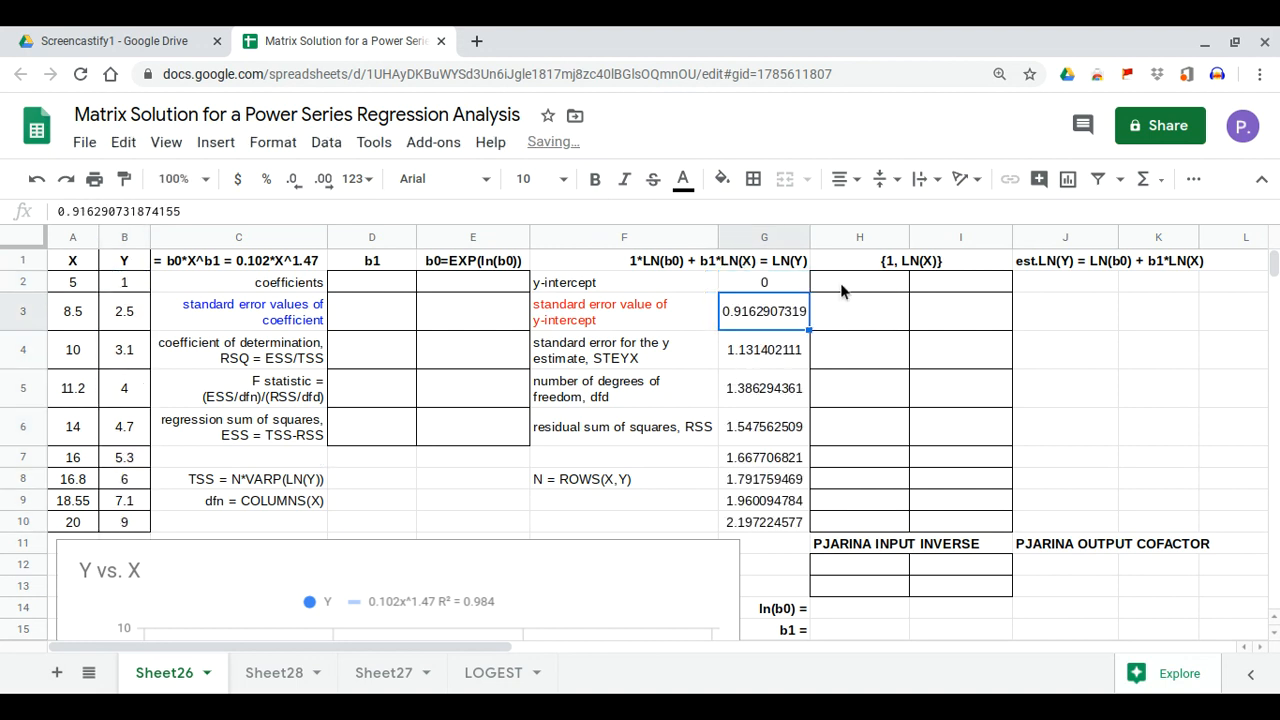
left_click(840, 283)
type("1")
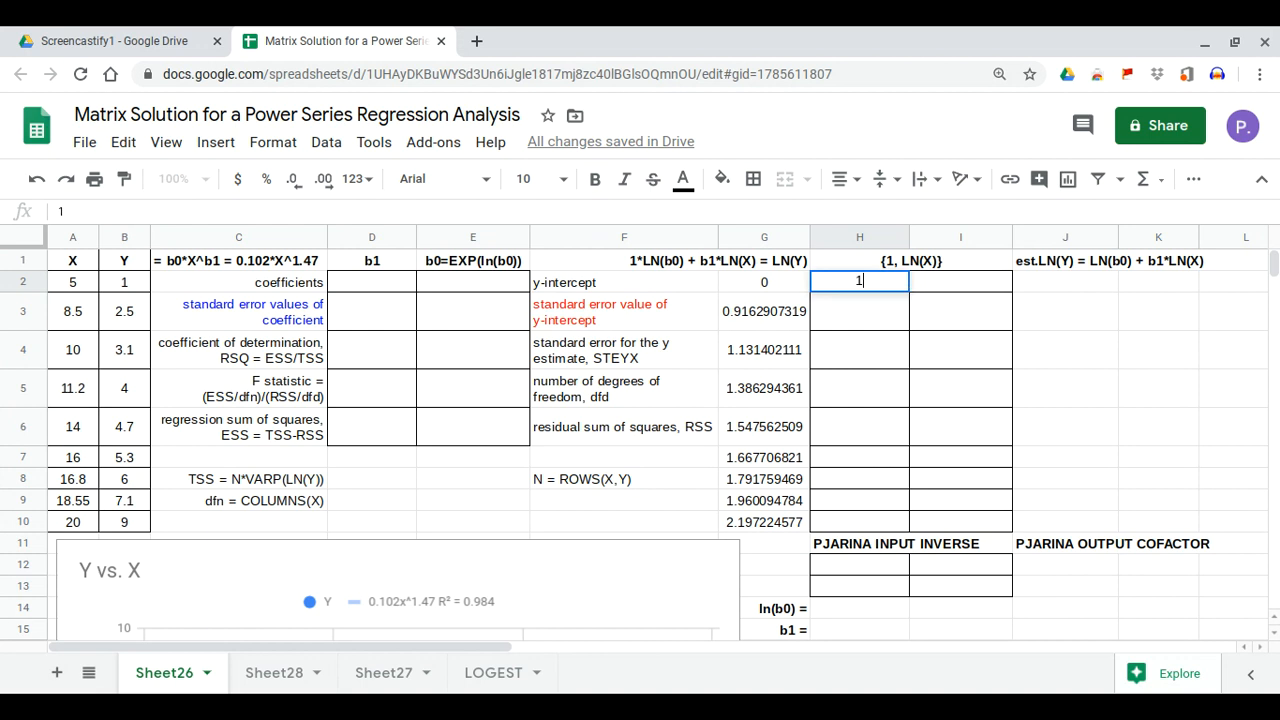
key("Return")
Fill I2:I10 with LN(X) using =arrayformula(ln(A2:A10))
left_click(961, 285)
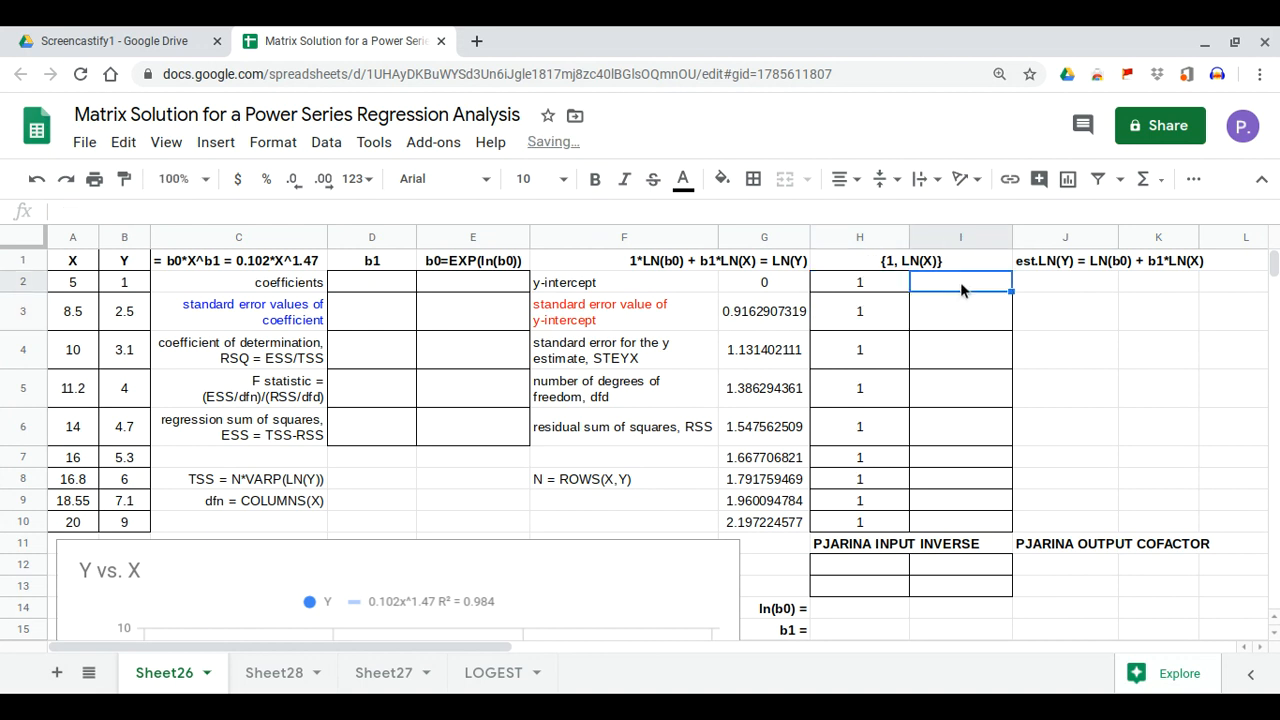
type("a=r")
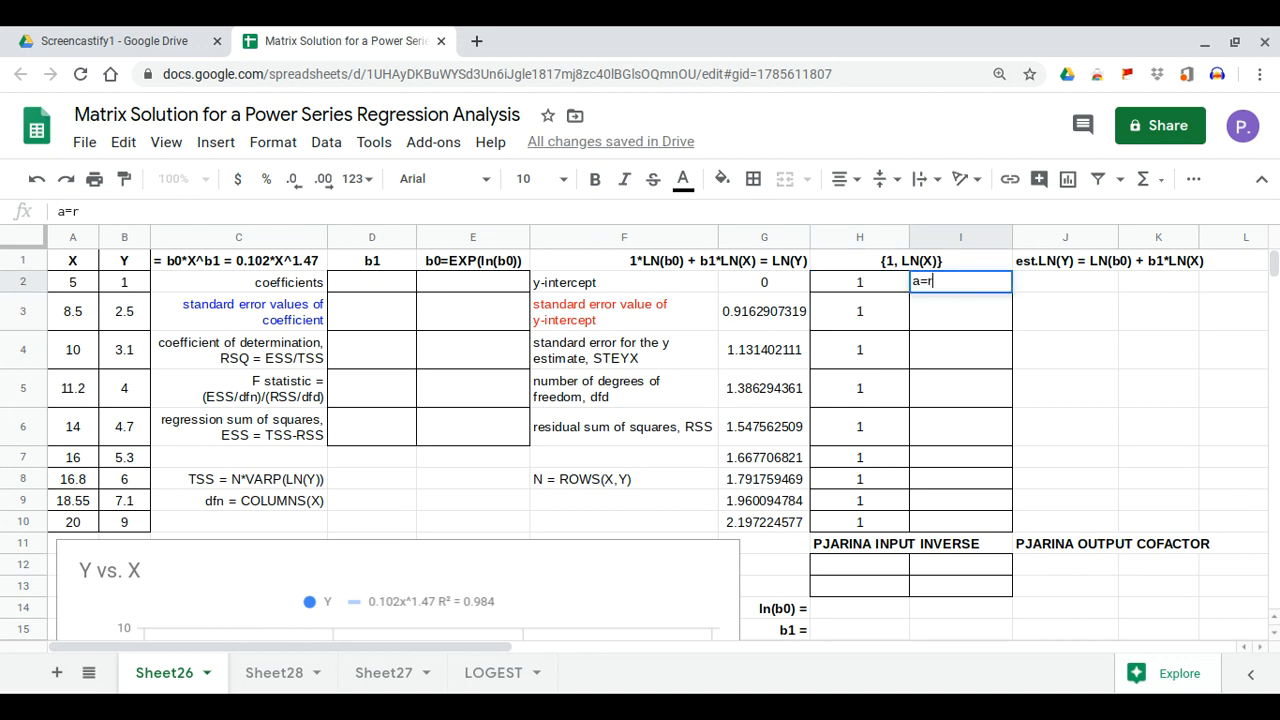
key("BackSpace")
key("BackSpace")
key("BackSpace")
key("BackSpace")
type("=")
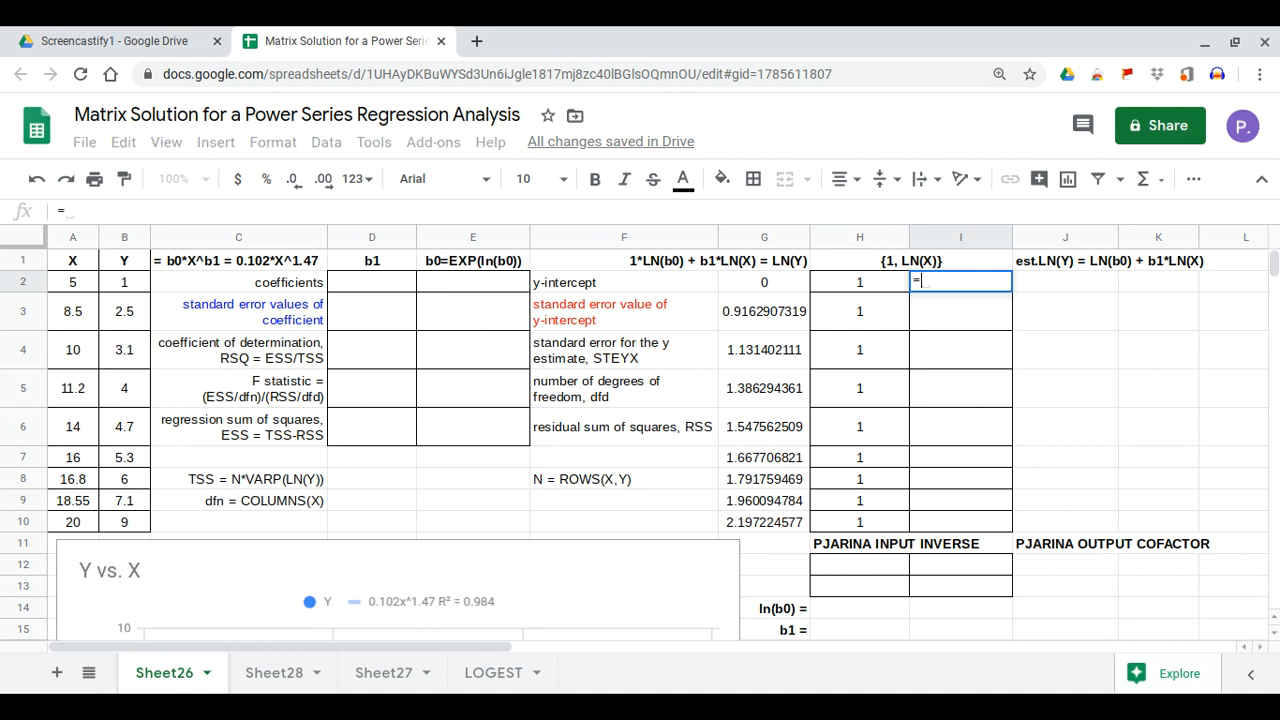
type("arrayformula(ln")
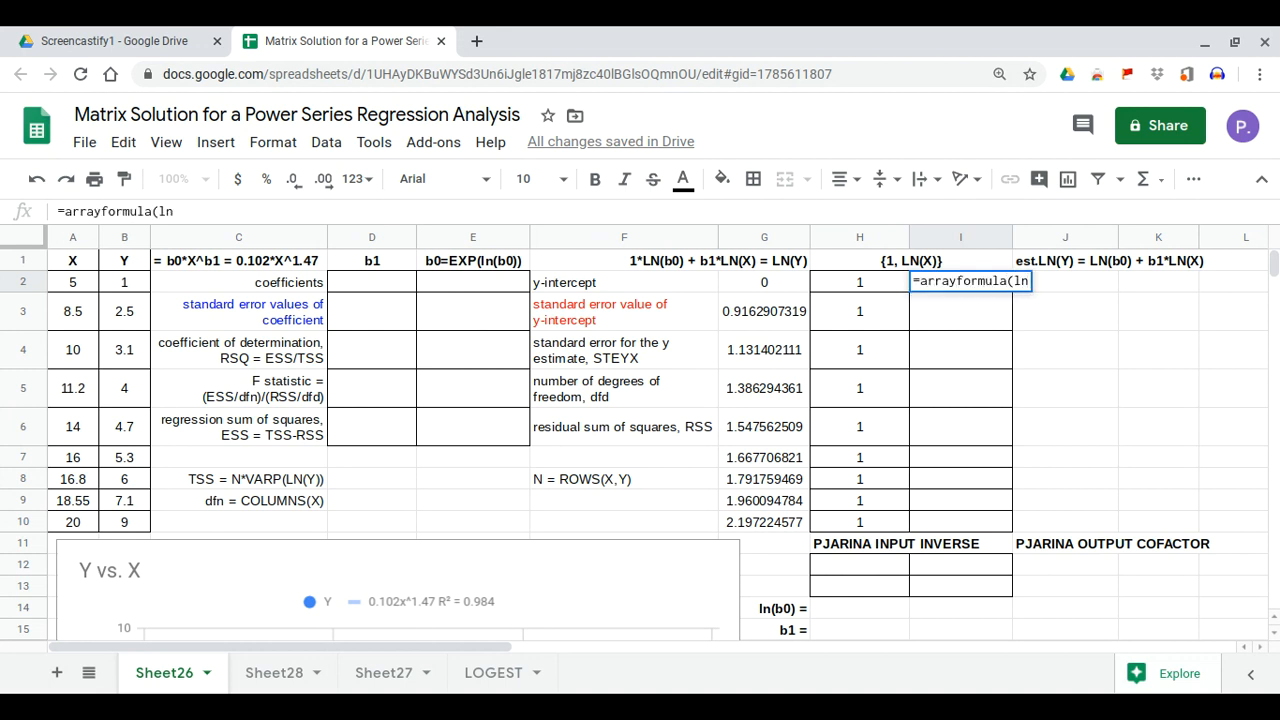
type("(")
left_click_drag(80, 285, 85, 530)
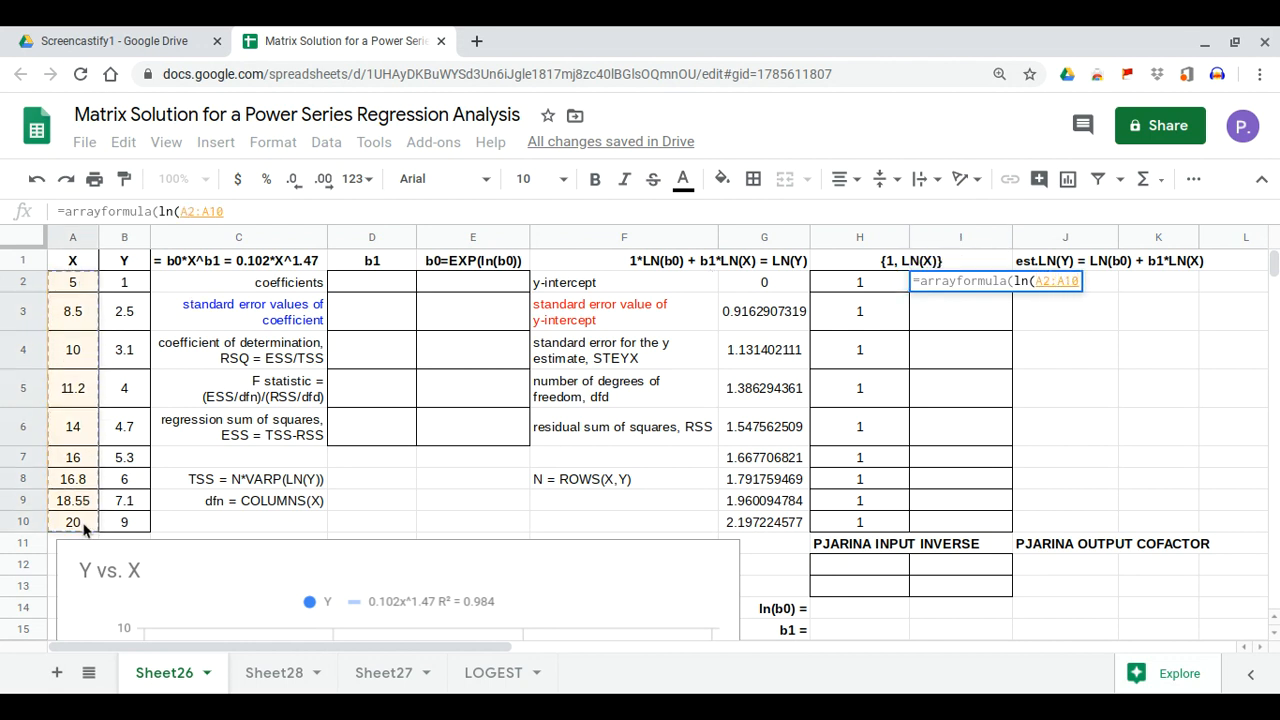
key("Return")
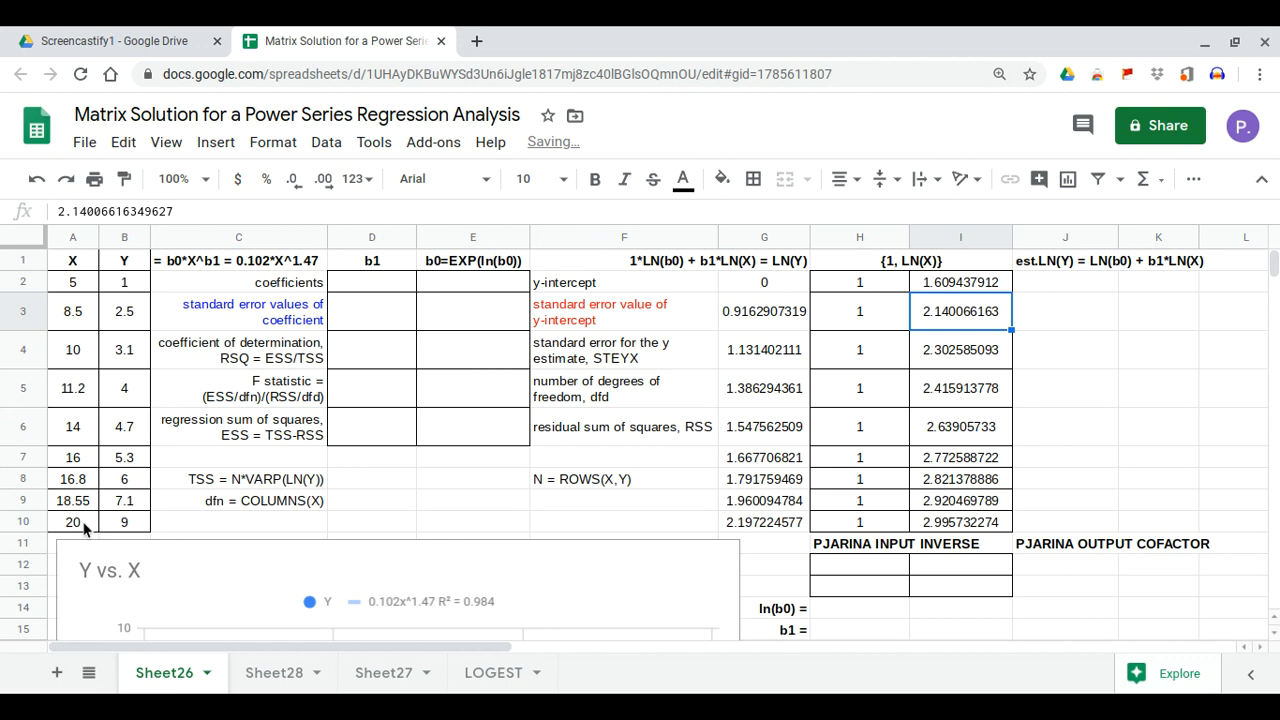
Enter =MINVERSE(MMULT(TRANSPOSE(H2:I10),H2:I10)) in H12 to produce the 2×2 inverse matrix
left_click(842, 565)
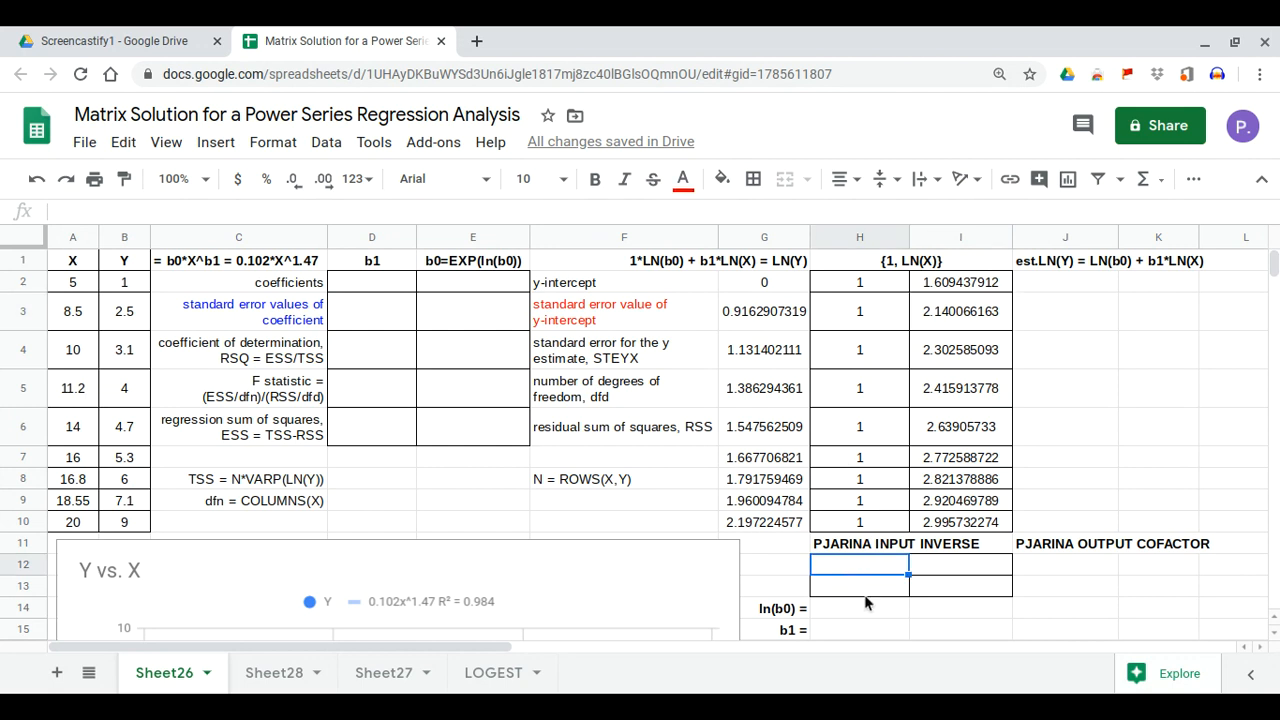
type("=mm")
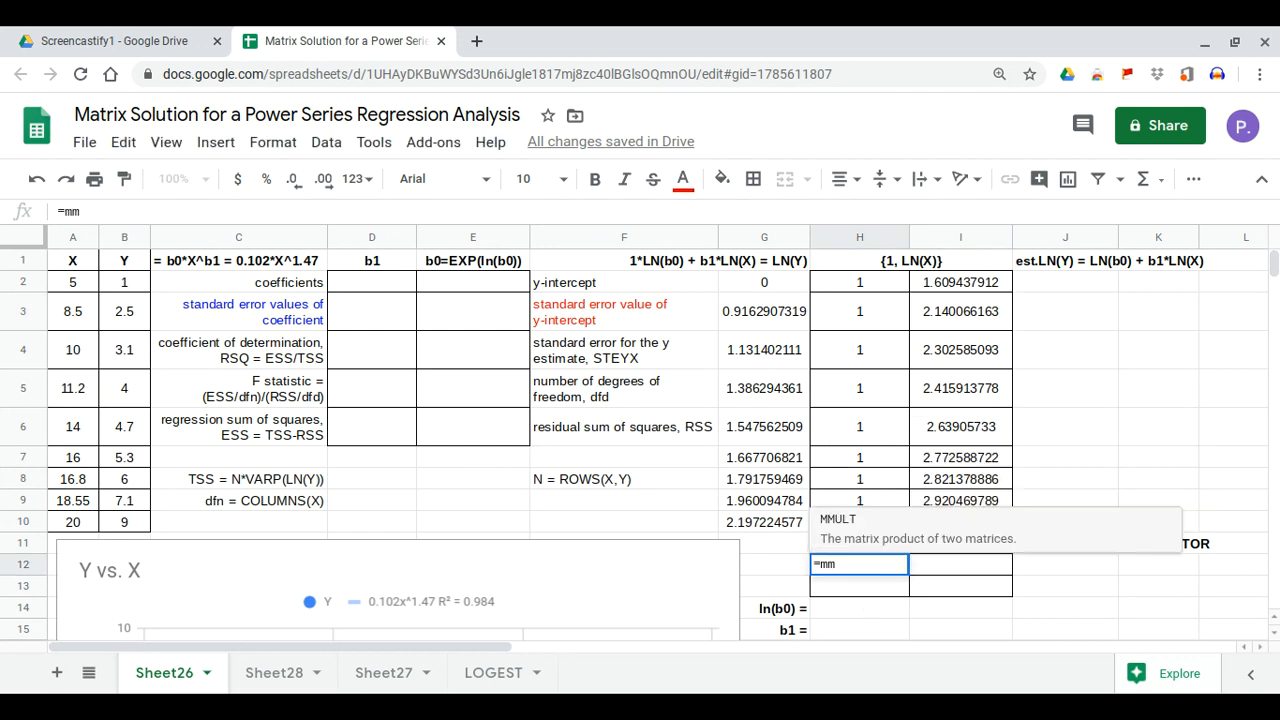
key("BackSpace")
type("inv")
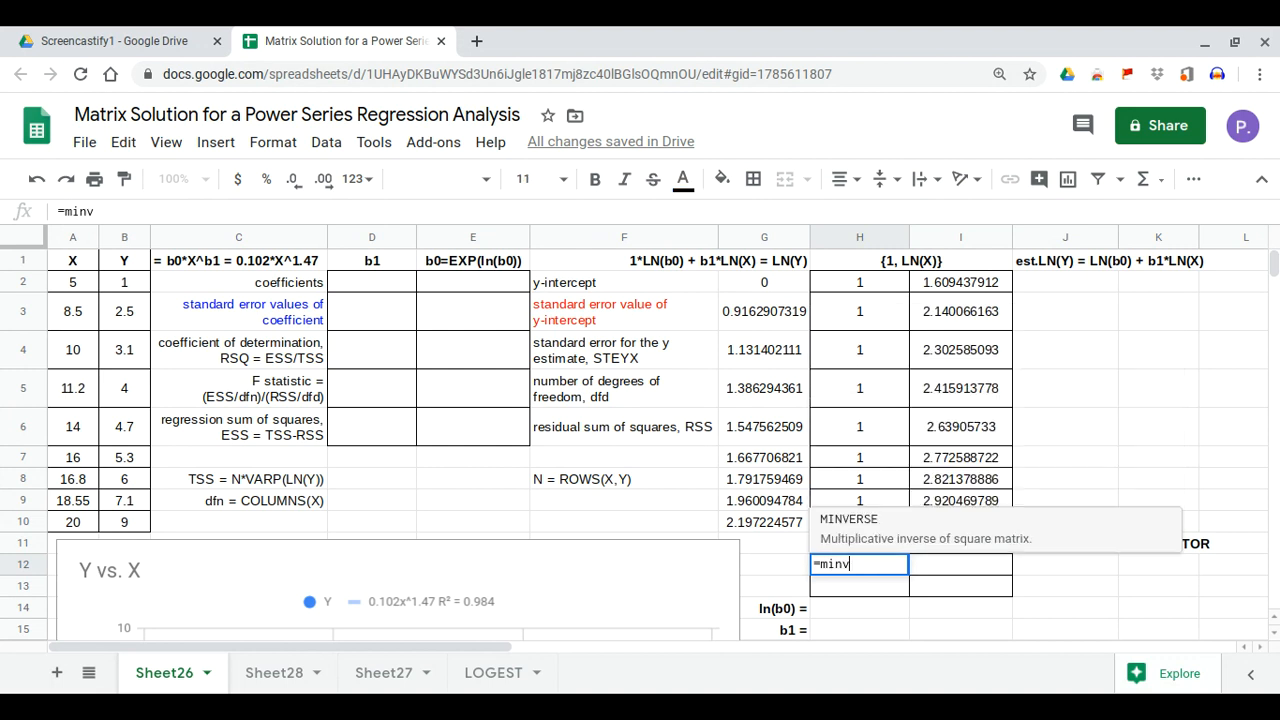
left_click(843, 533)
type("mmul")
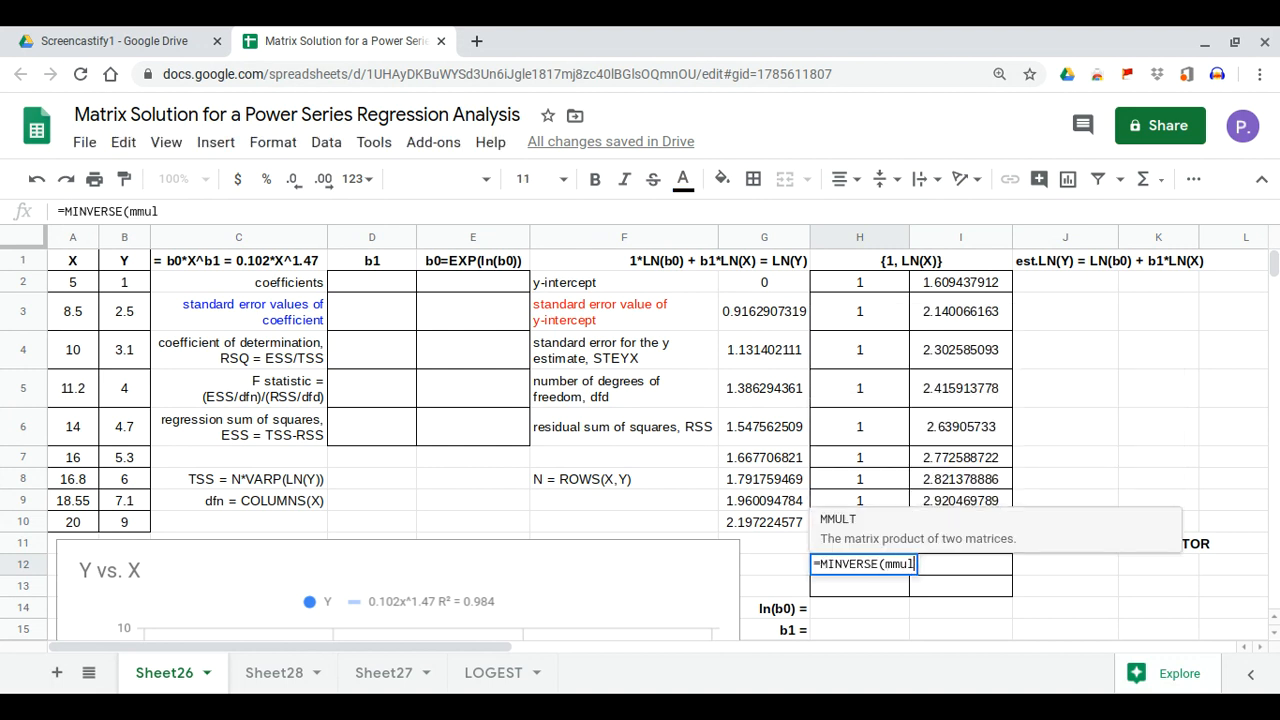
left_click(830, 530)
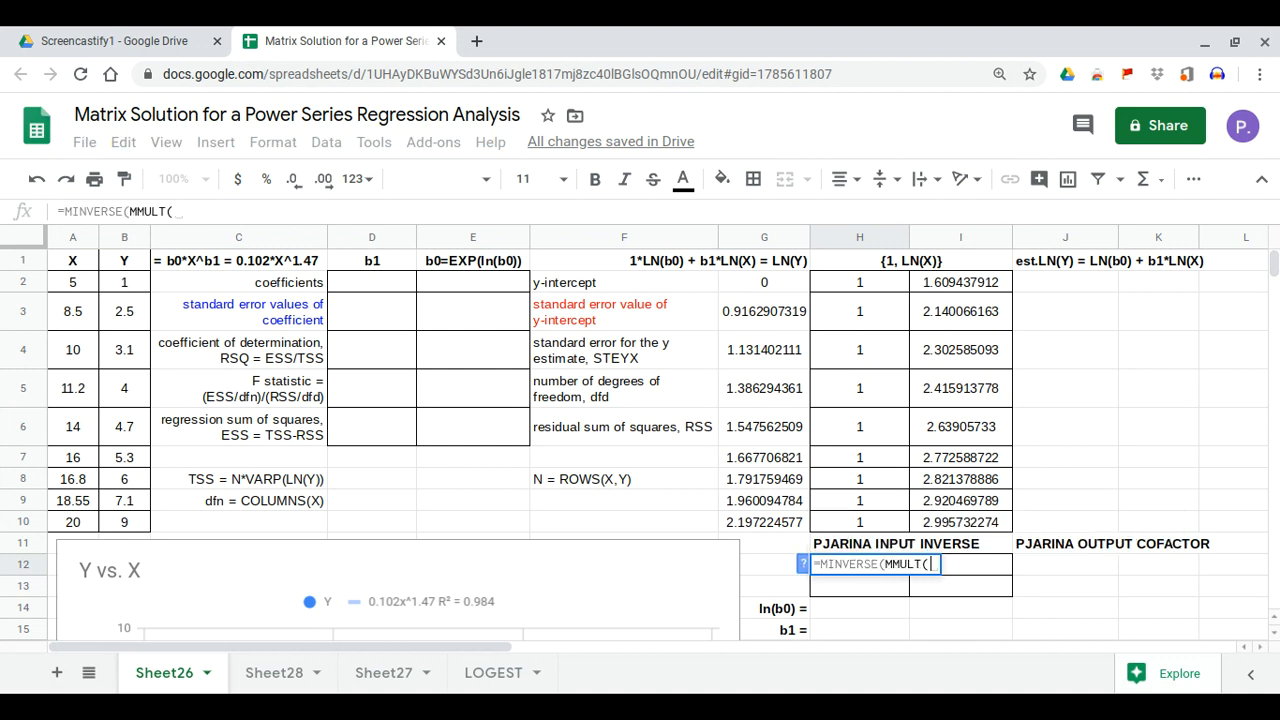
type("tra")
left_click(877, 541)
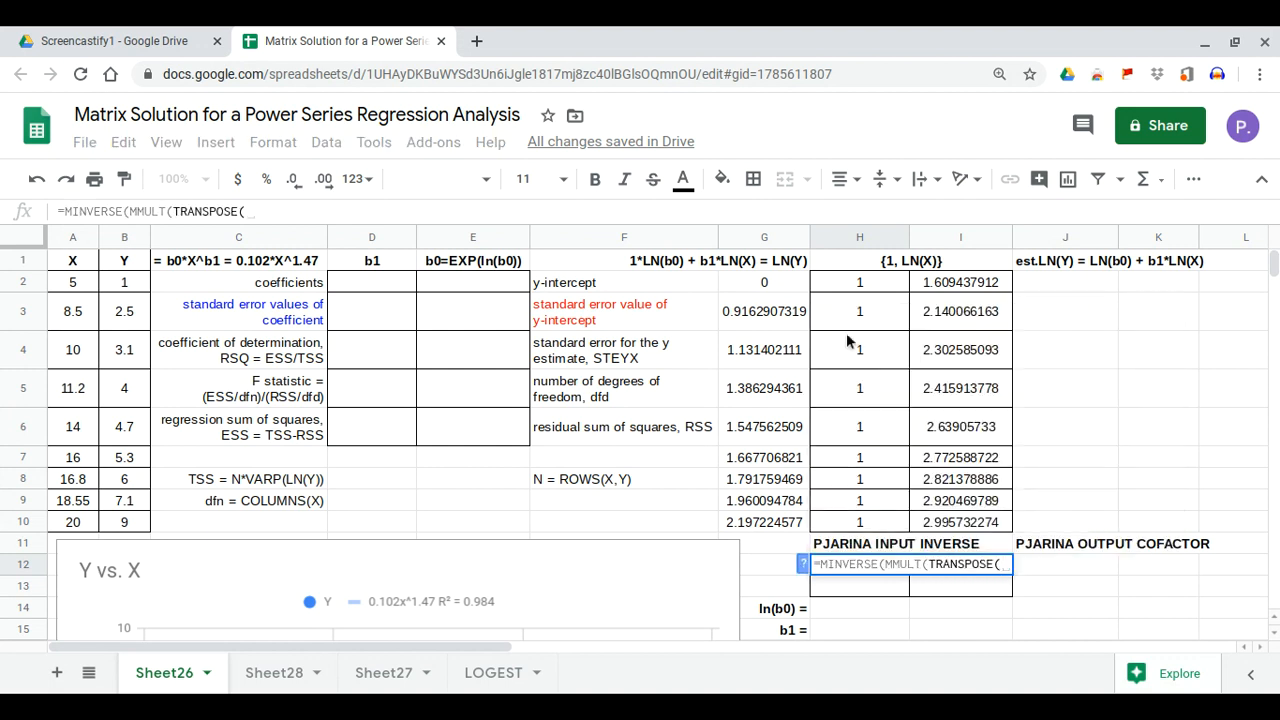
left_click_drag(859, 288, 859, 315)
left_click_drag(928, 381, 963, 522)
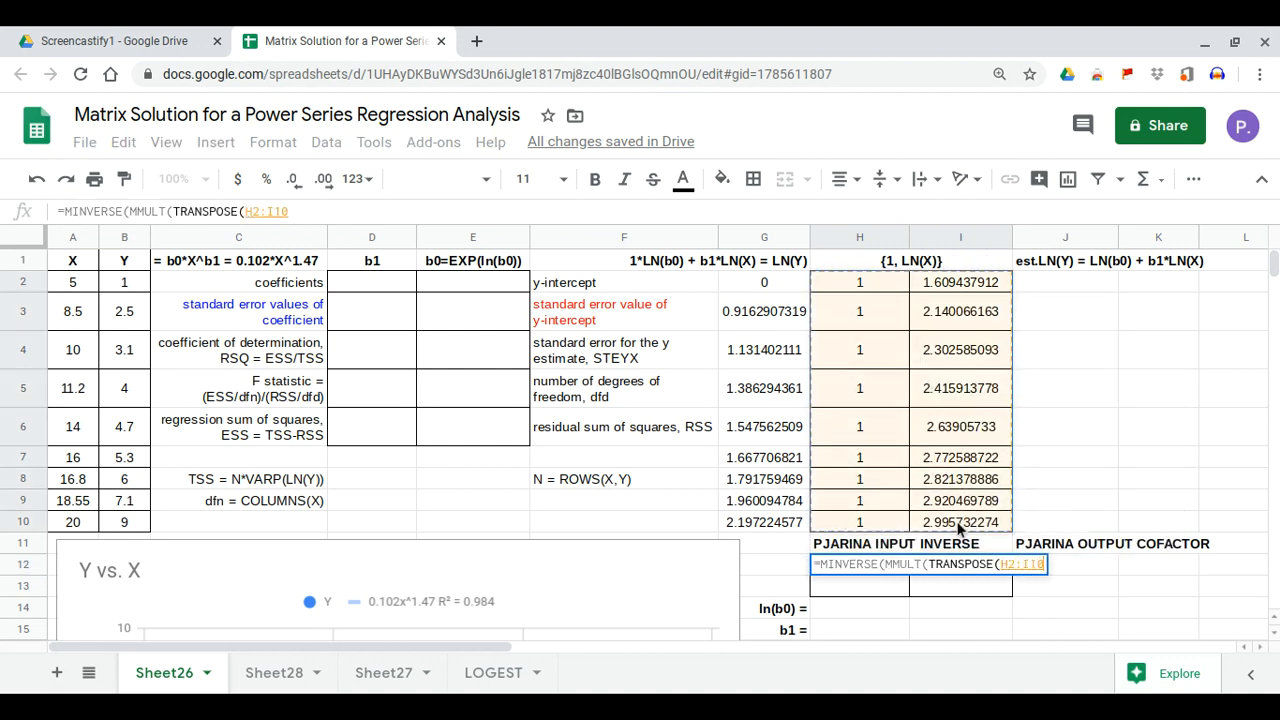
type("),")
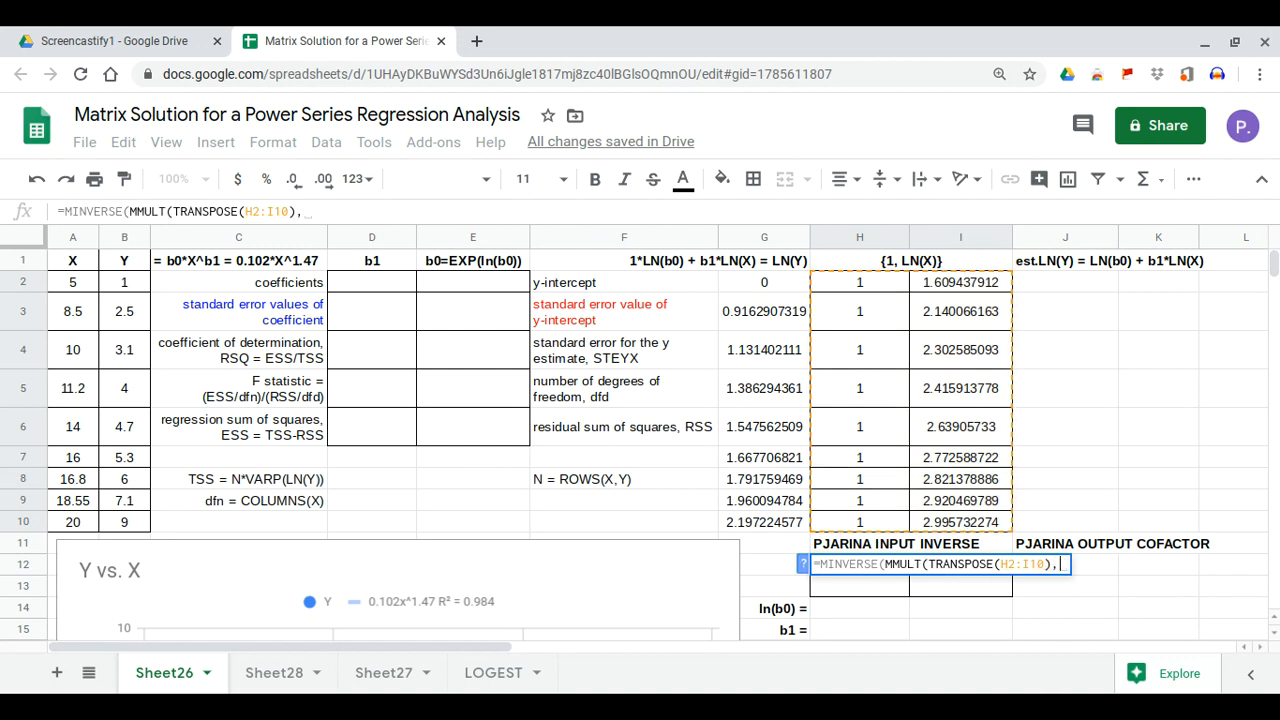
left_click_drag(895, 285, 940, 518)
key("Return")
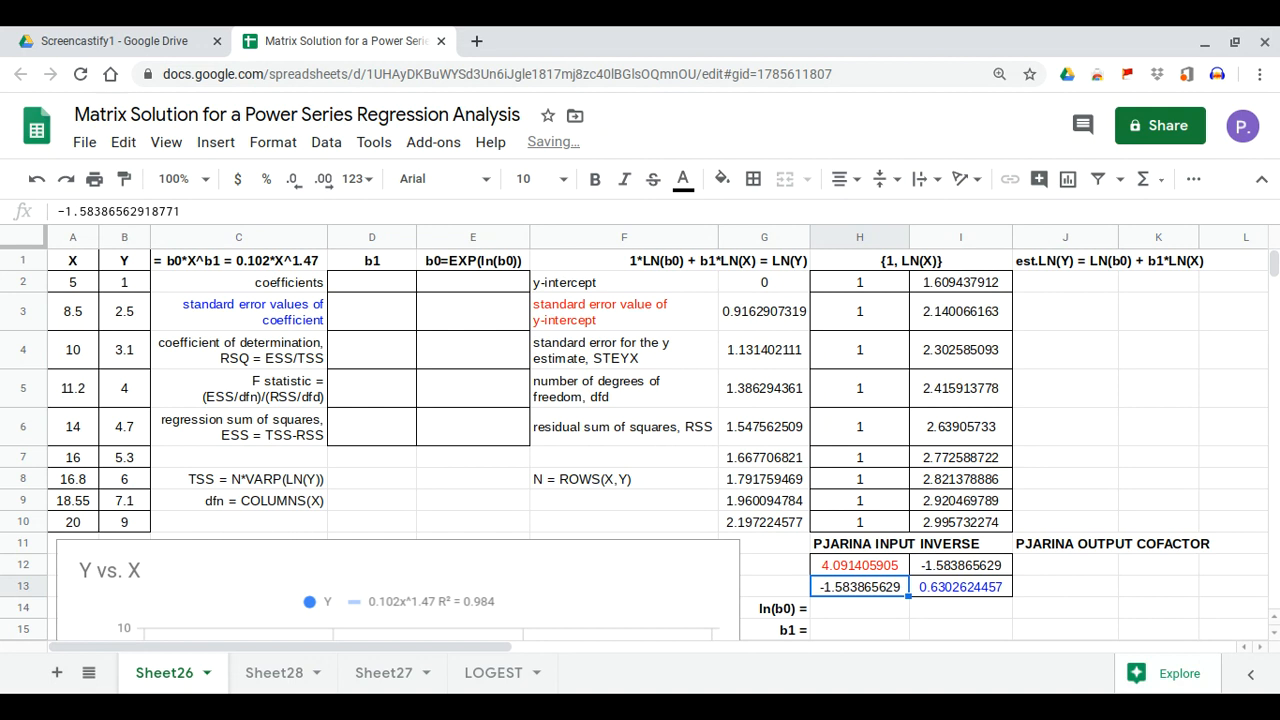
Enter =MMULT(TRANSPOSE(H2:I10),G2:G10) in J12, giving 12.598 and 33.985
left_click(1084, 566)
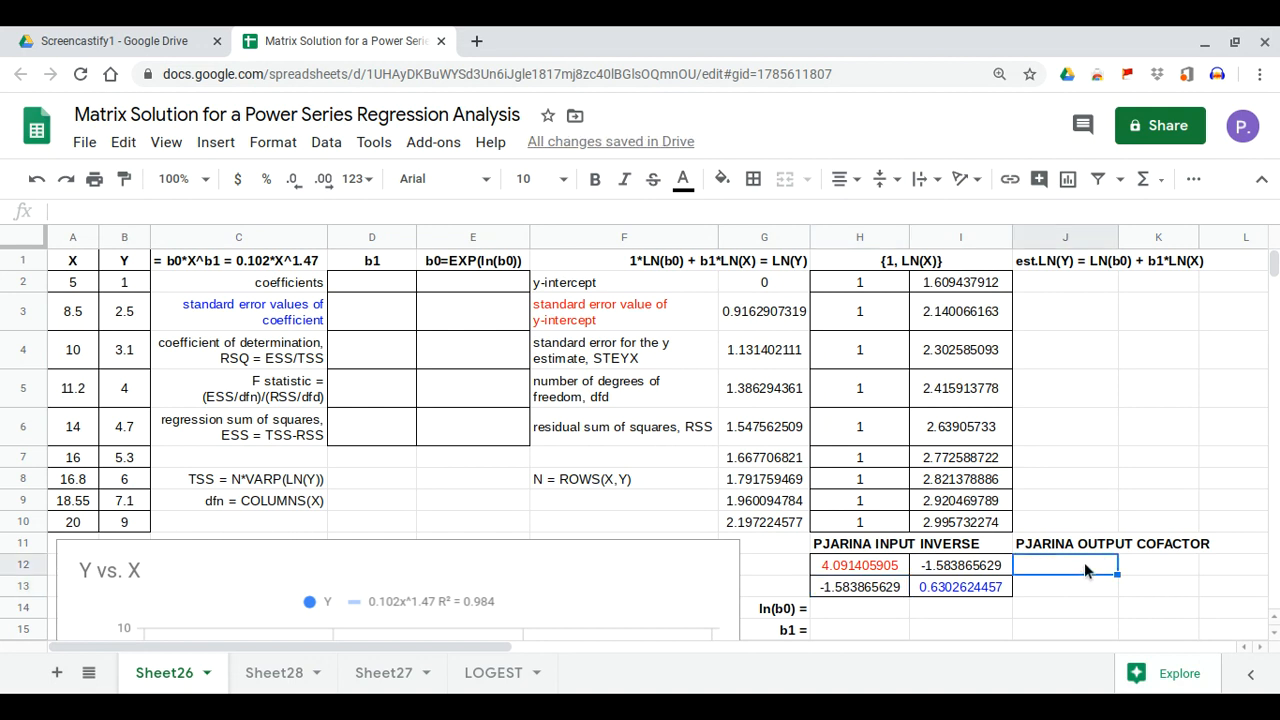
type("=")
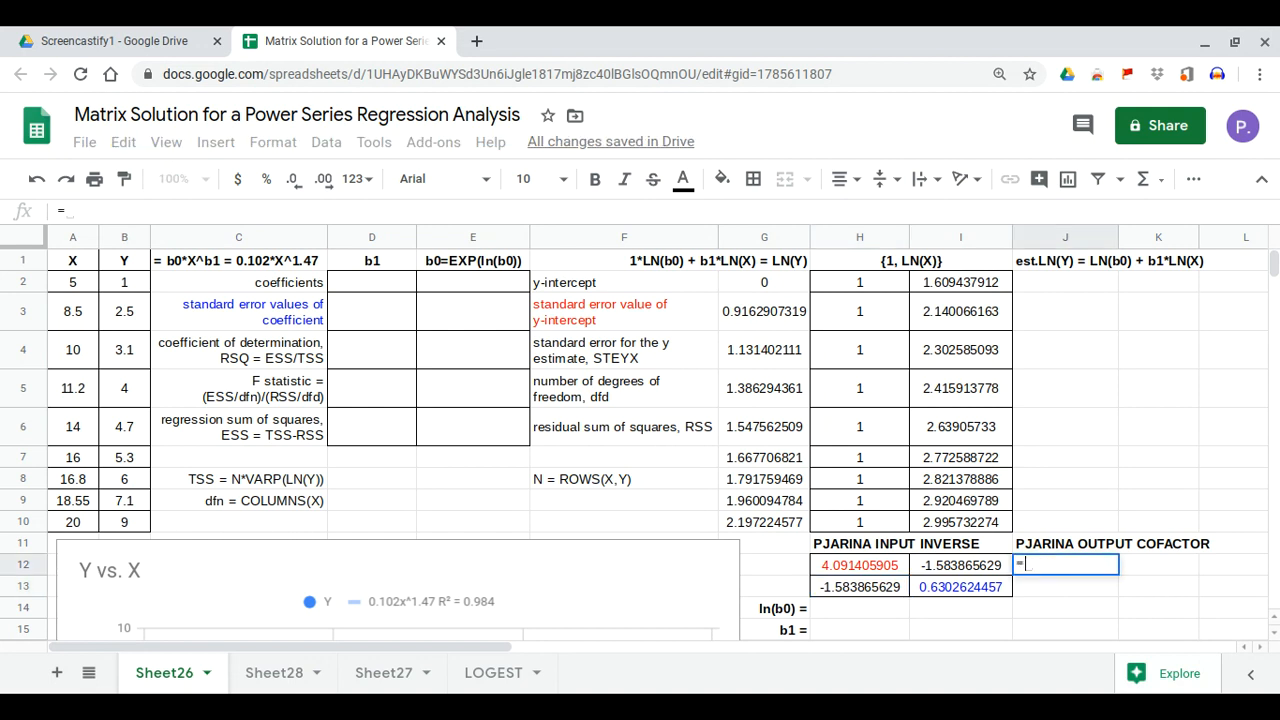
type("mmul")
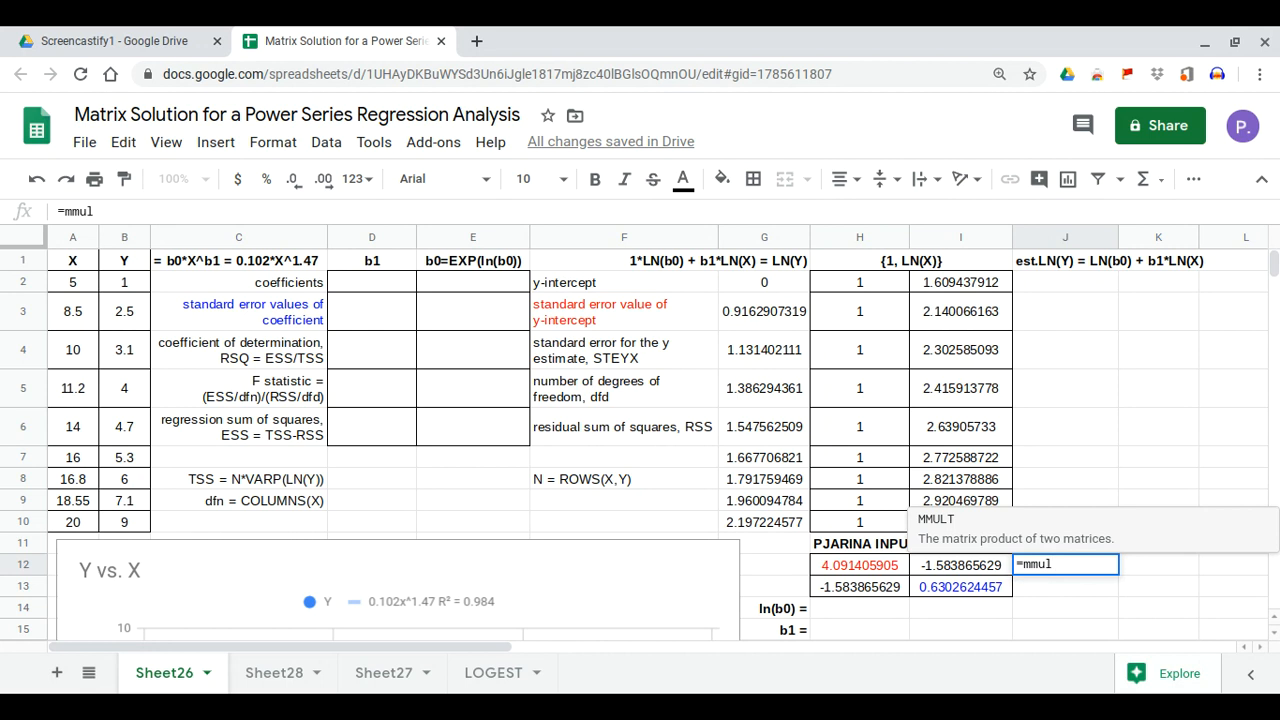
left_click(1050, 543)
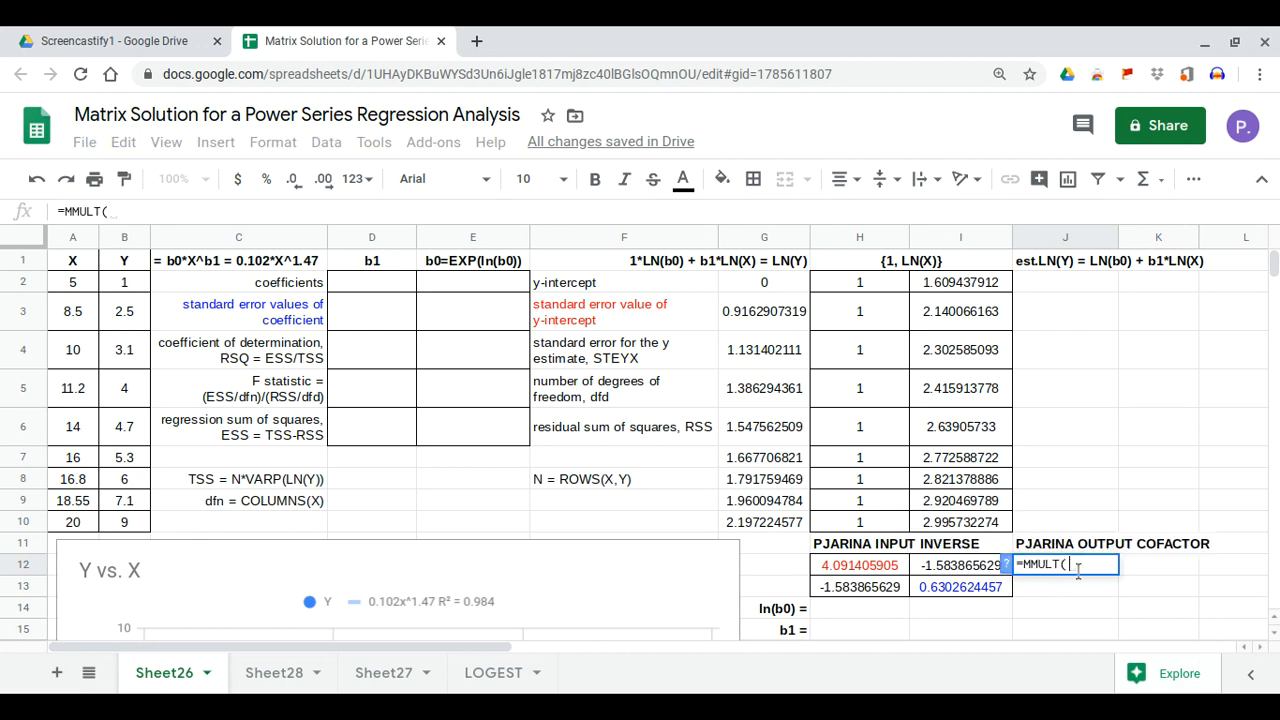
type("Tra")
left_click(994, 522)
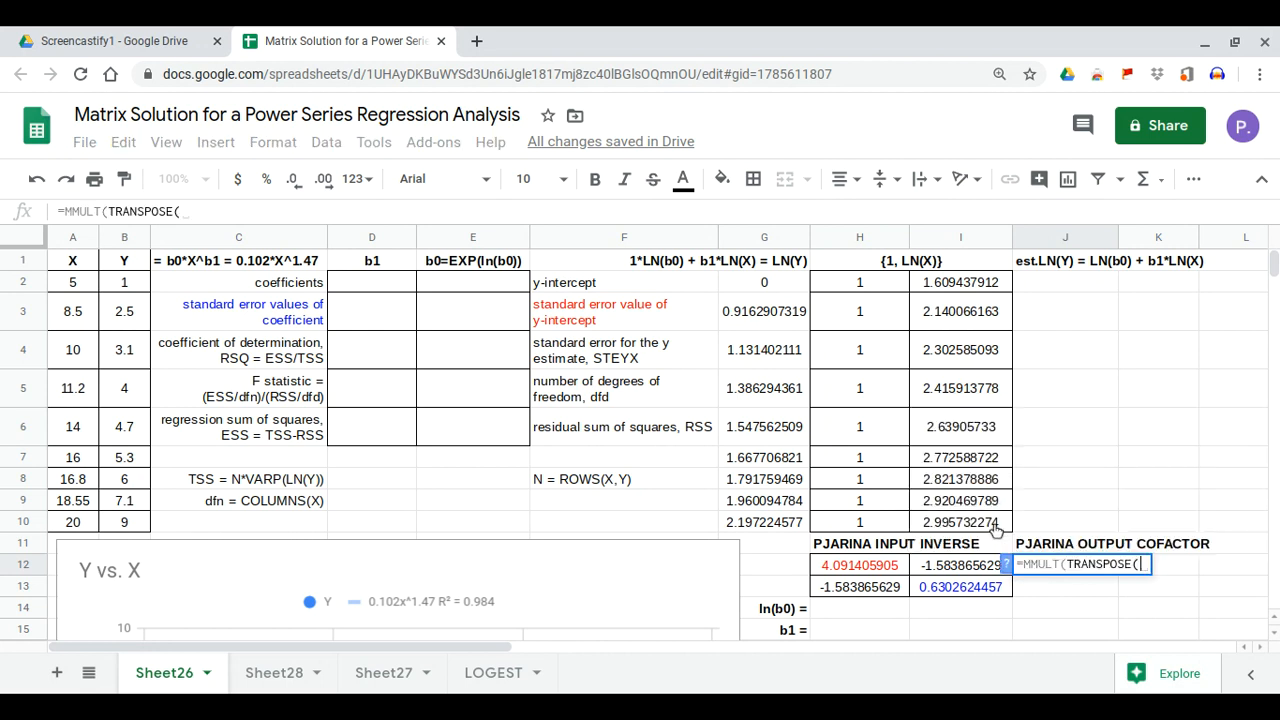
left_click_drag(858, 288, 948, 523)
type(")")
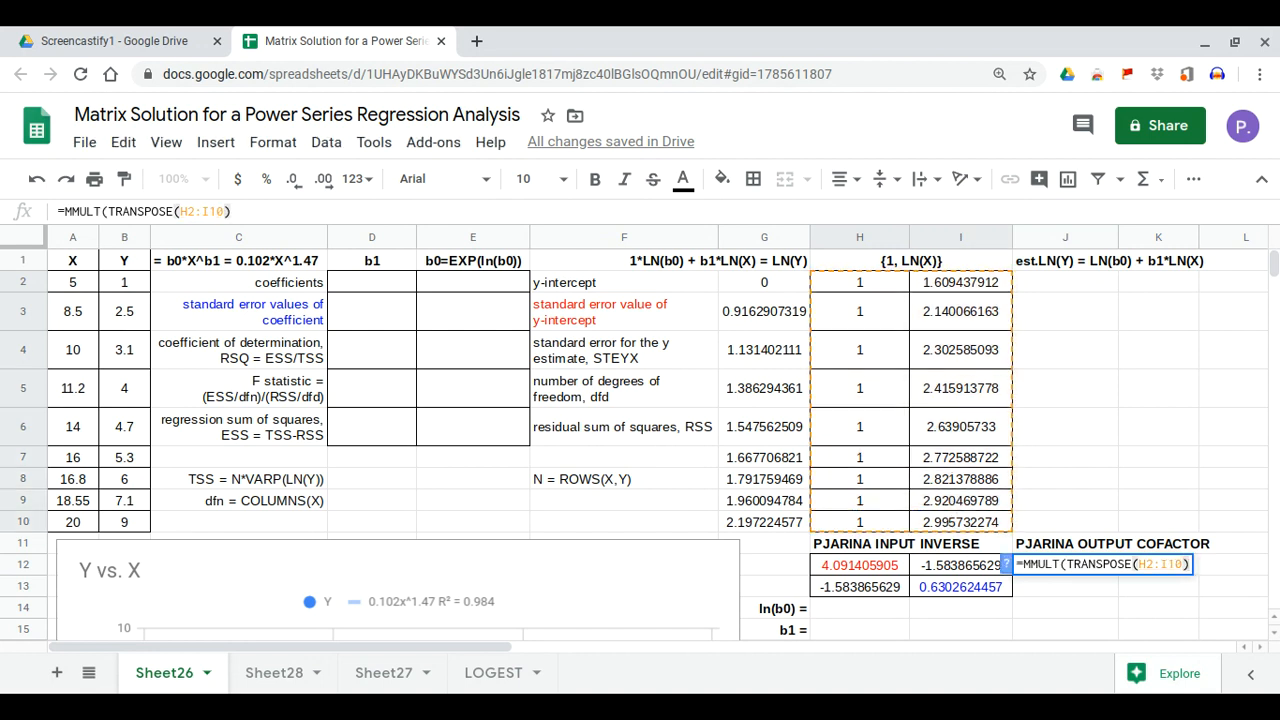
type(",")
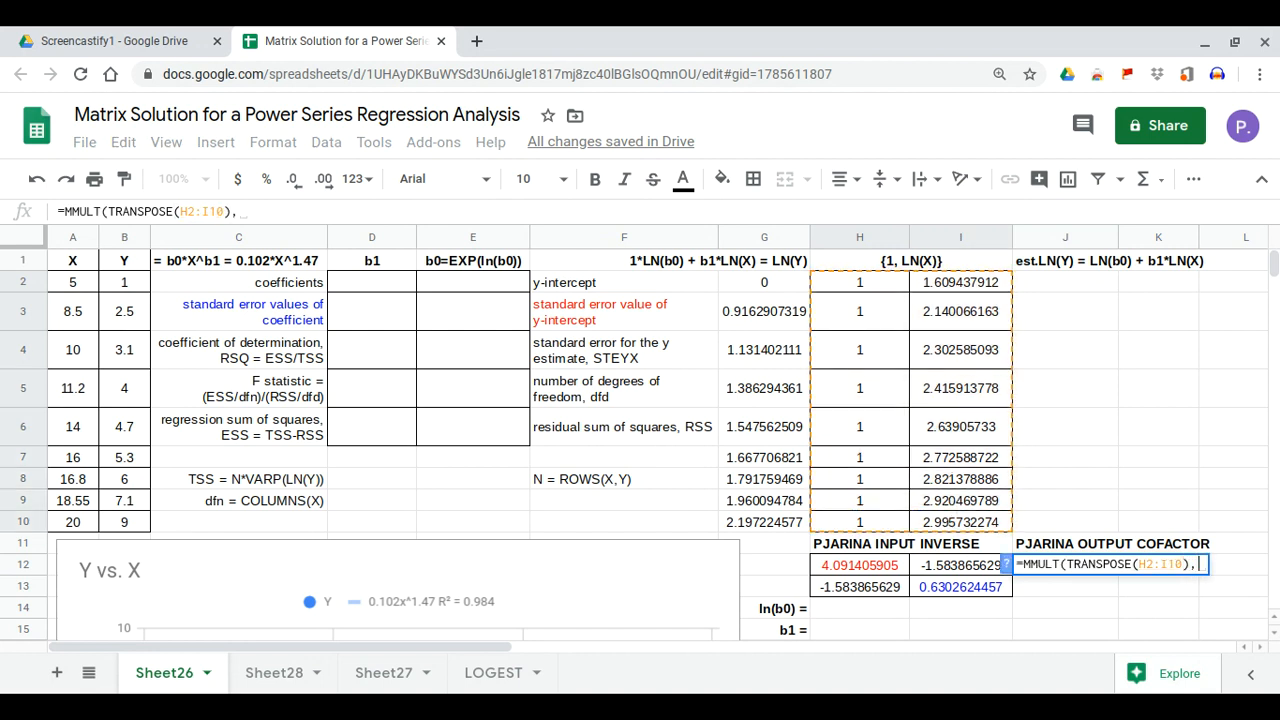
left_click_drag(764, 284, 775, 524)
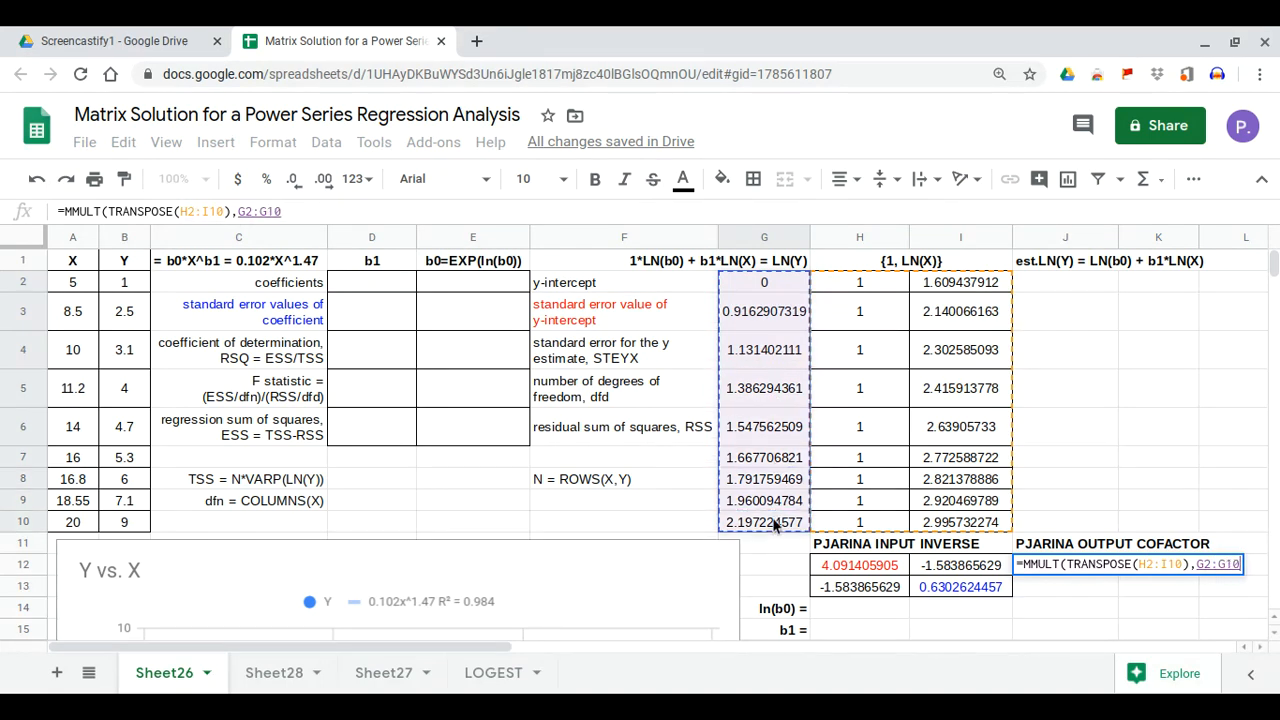
key("Return")
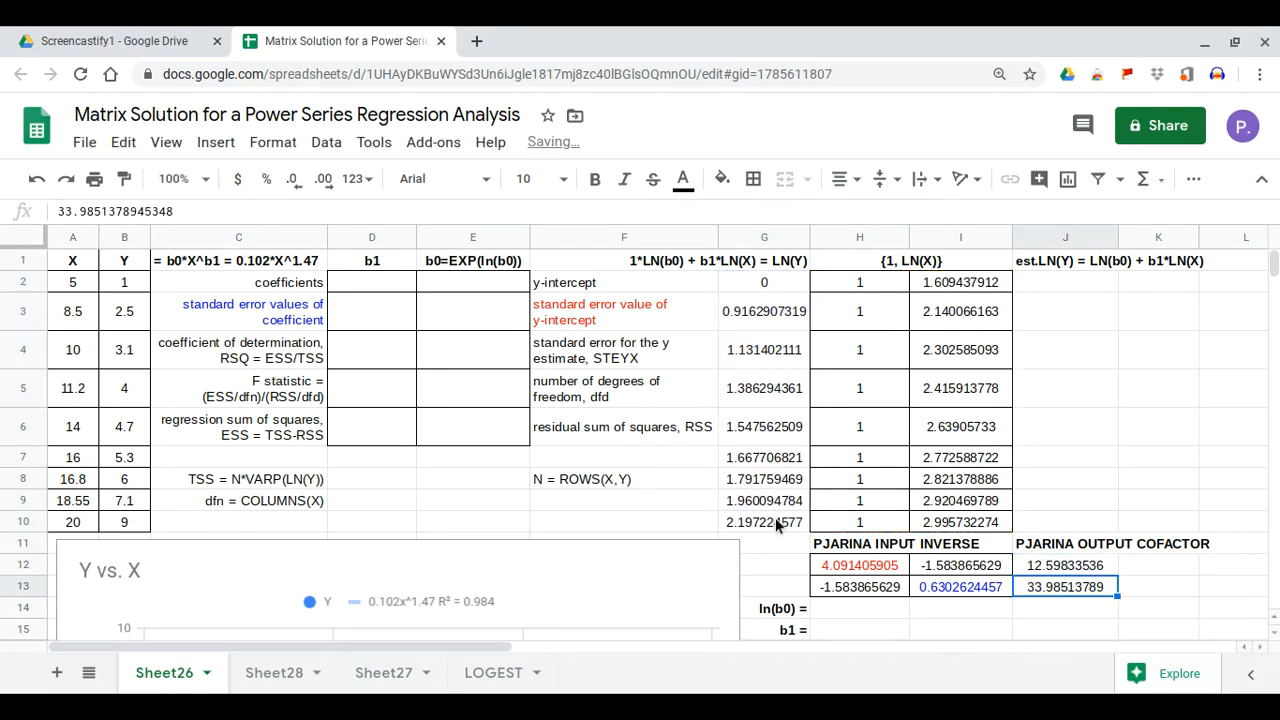
Enter =MMULT(H12:I13,J12:J13) in H14, yielding ln(b0) = -2.283 and b1 = 1.465
left_click(876, 617)
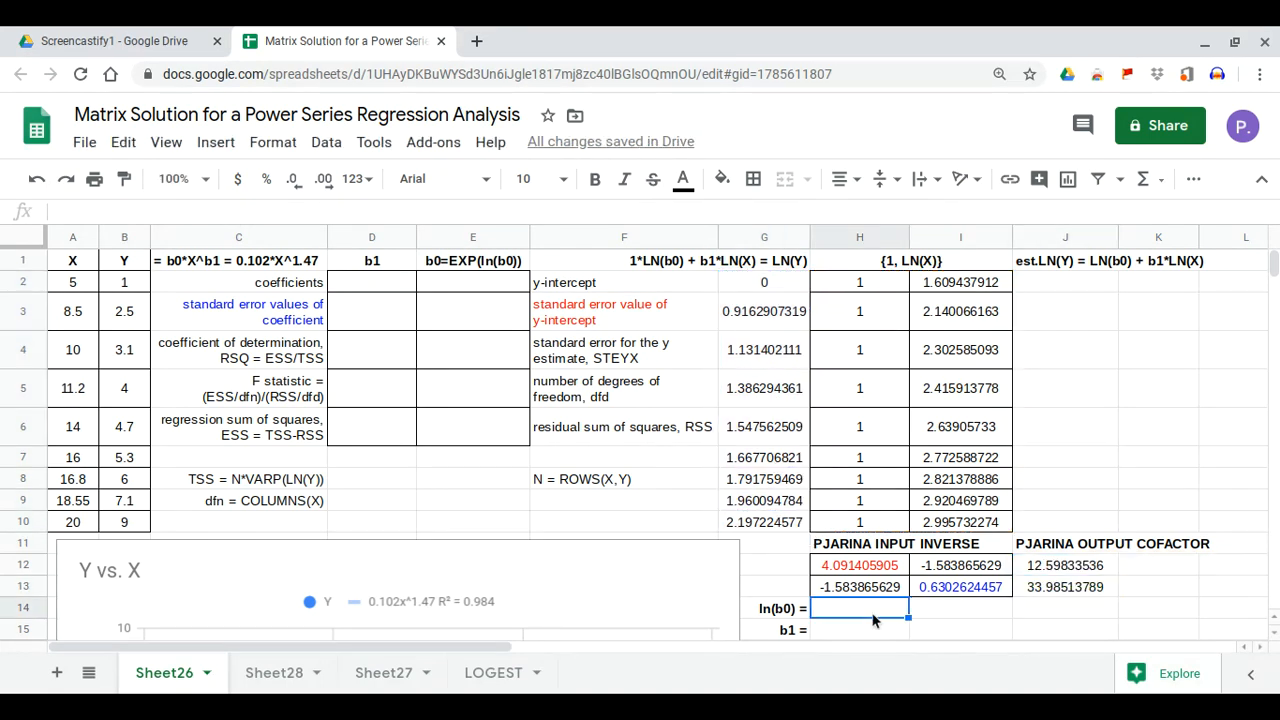
type("=mmul")
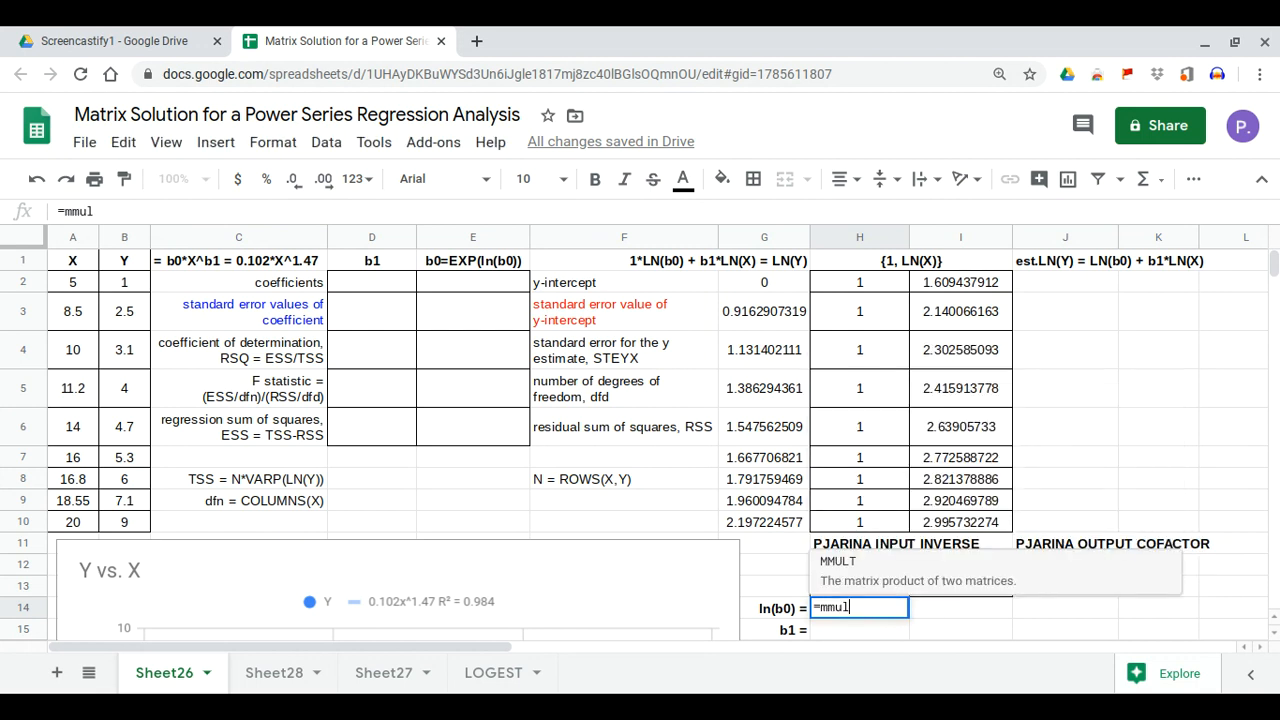
left_click(868, 568)
left_click_drag(870, 570, 930, 586)
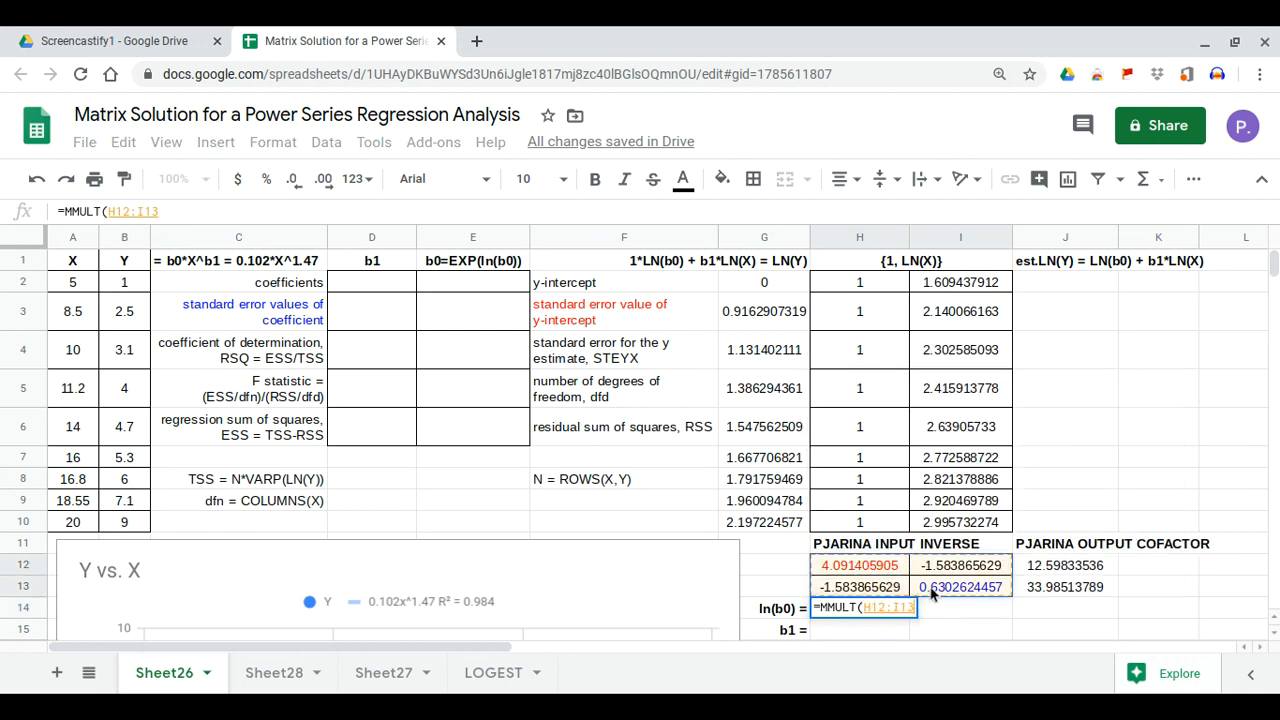
type(",")
left_click_drag(1034, 573, 1034, 586)
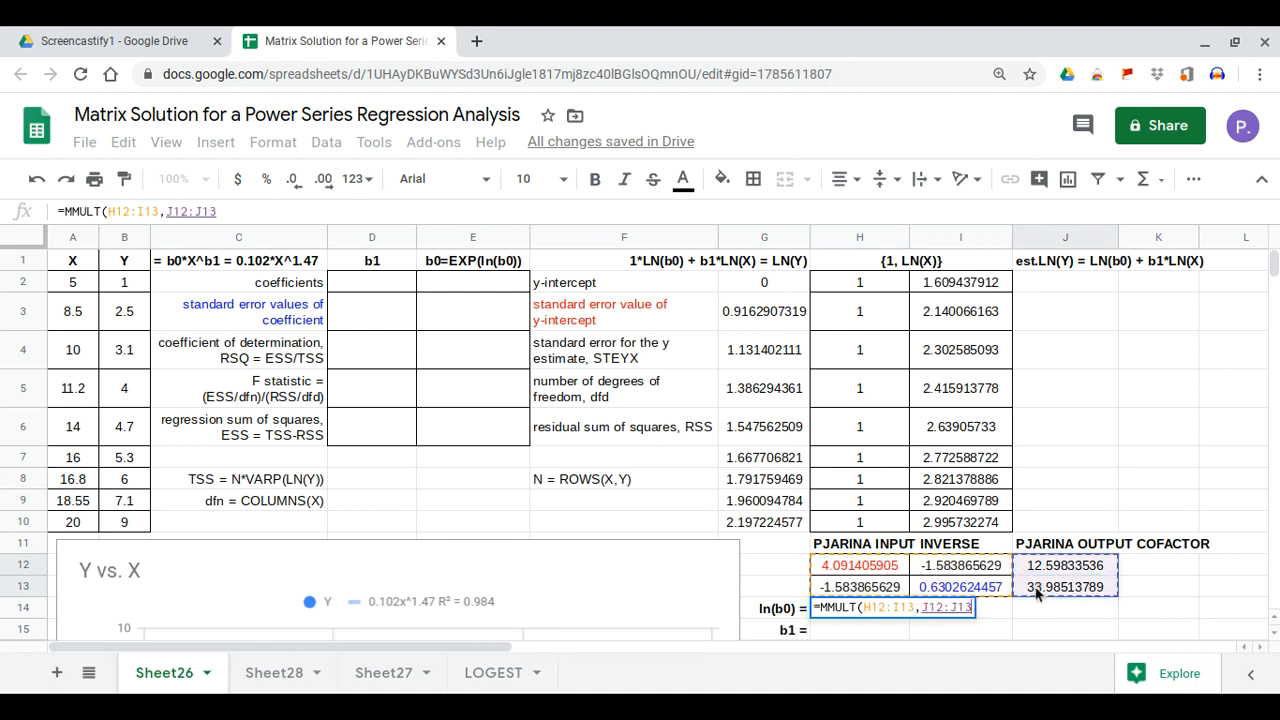
key("Return")
scroll(1015, 578, "up", 1)
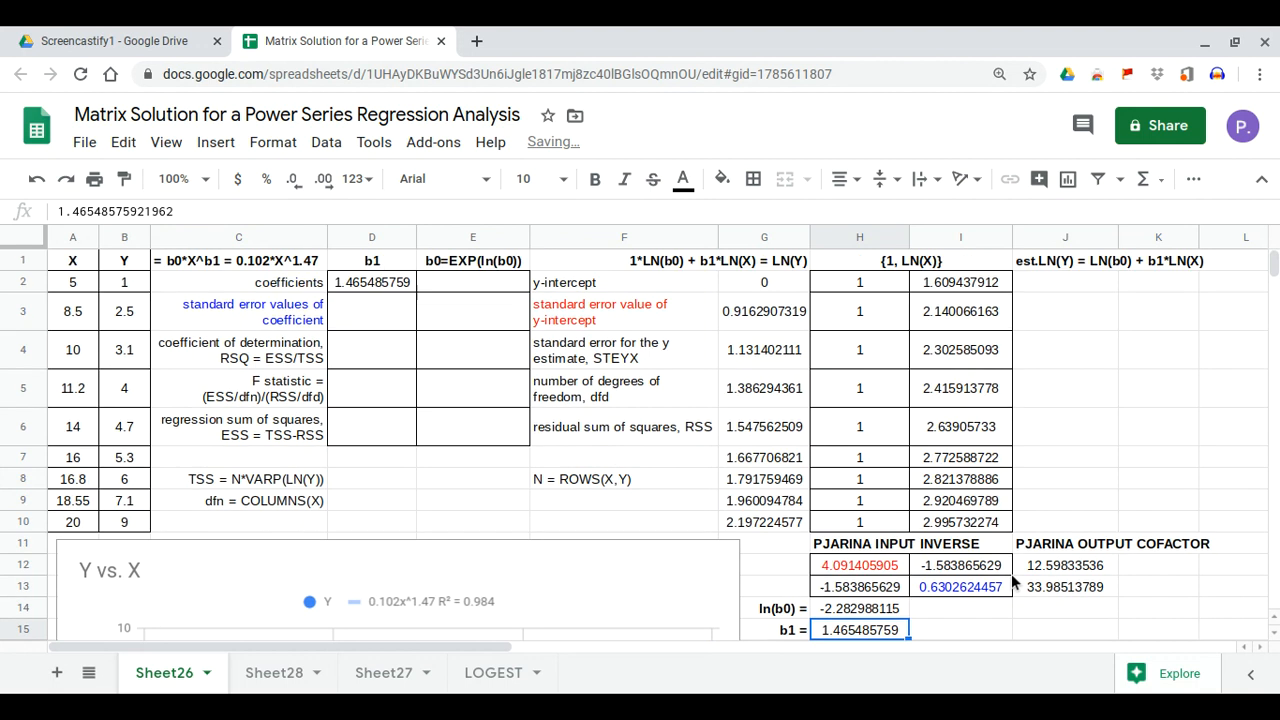
left_click(869, 617)
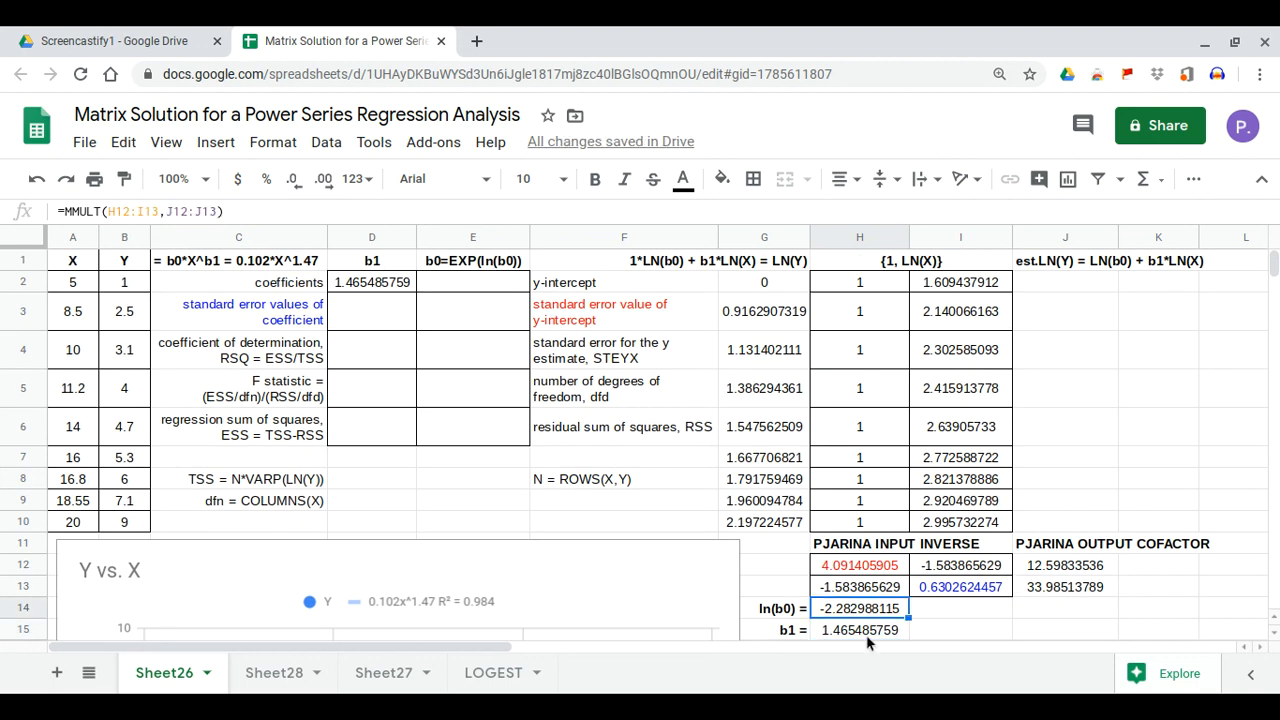
Enter =EXP(H14) in E2 so b0 becomes 0.1019790259
left_click(869, 630)
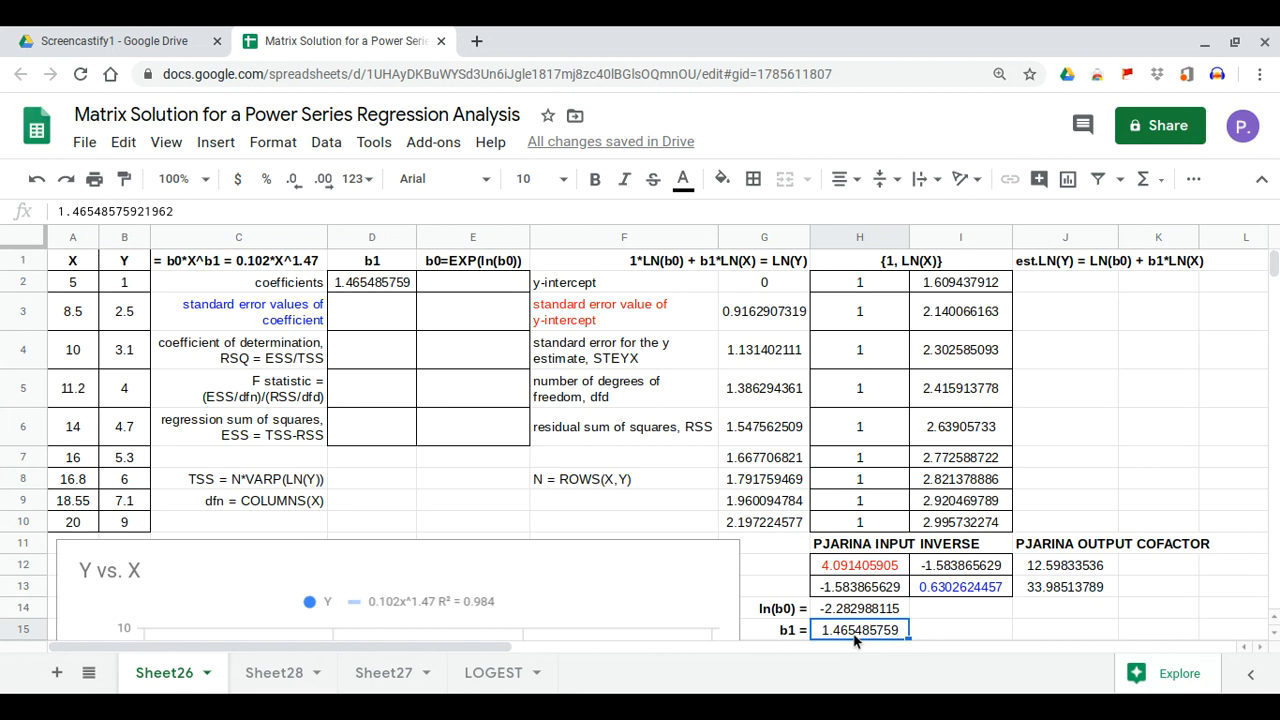
left_click(351, 286)
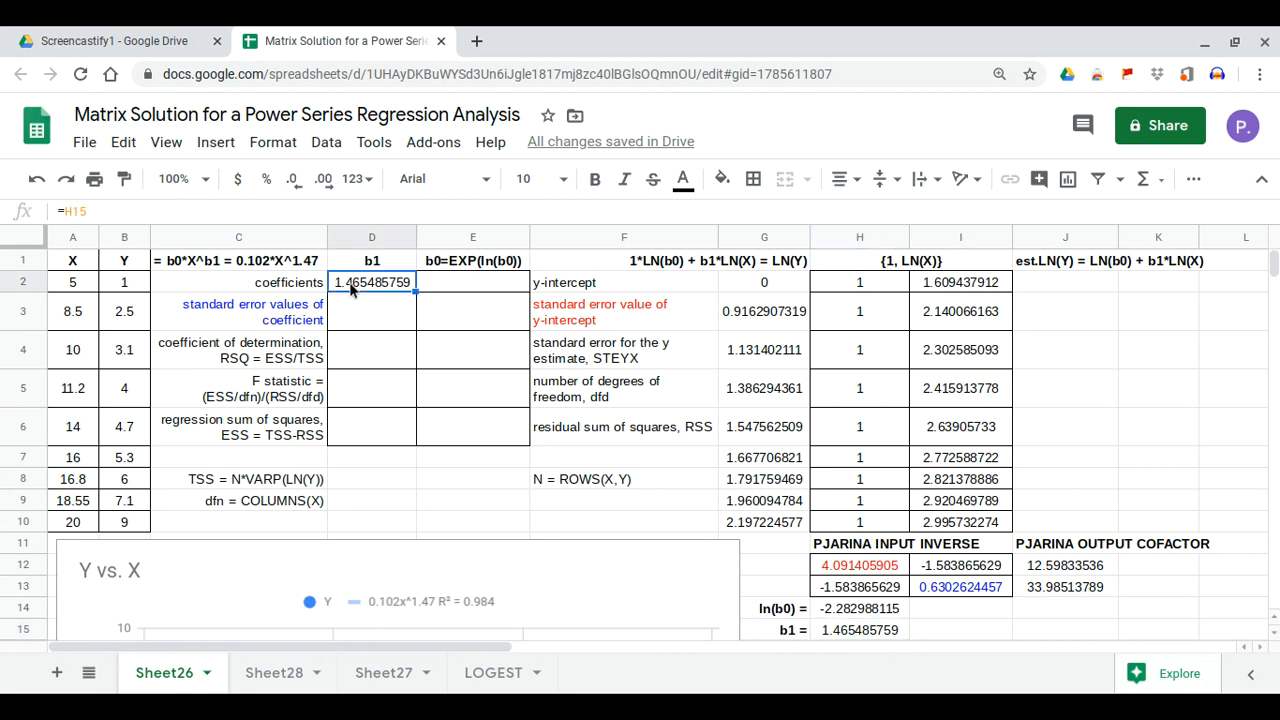
left_click(468, 288)
type("=exp")
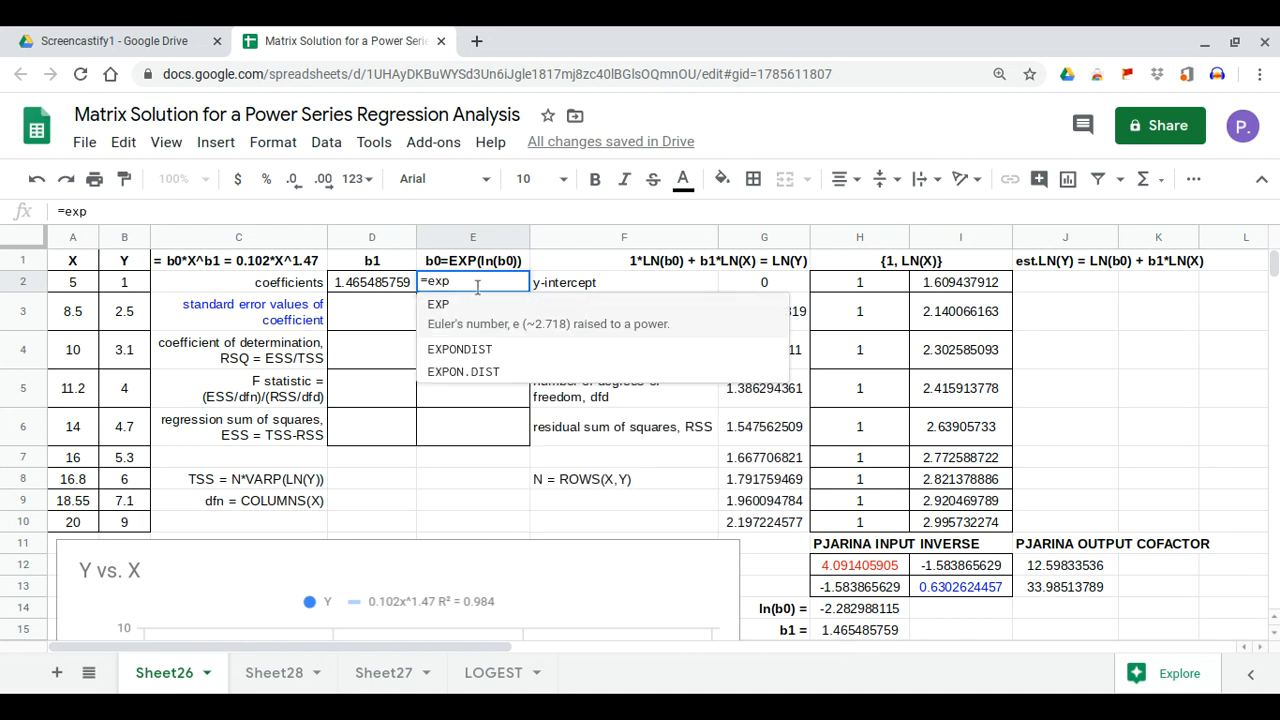
left_click(470, 316)
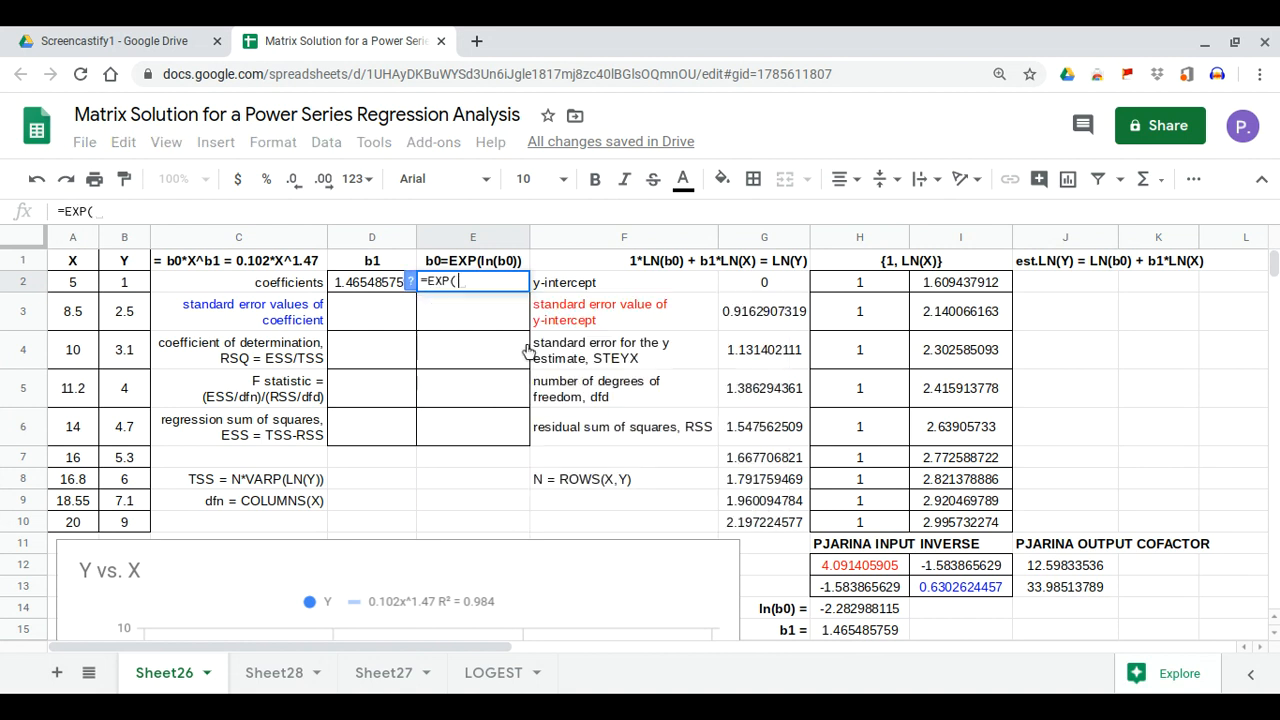
left_click(870, 612)
key("Return")
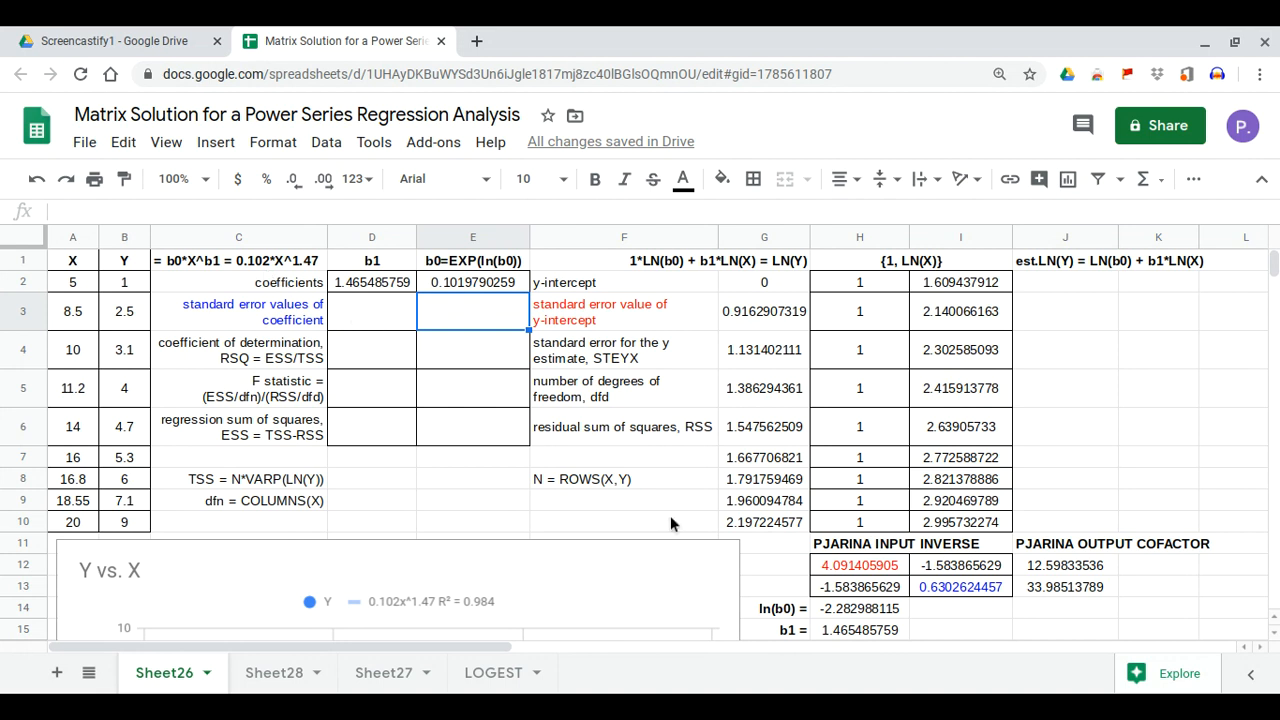
left_click(1055, 289)
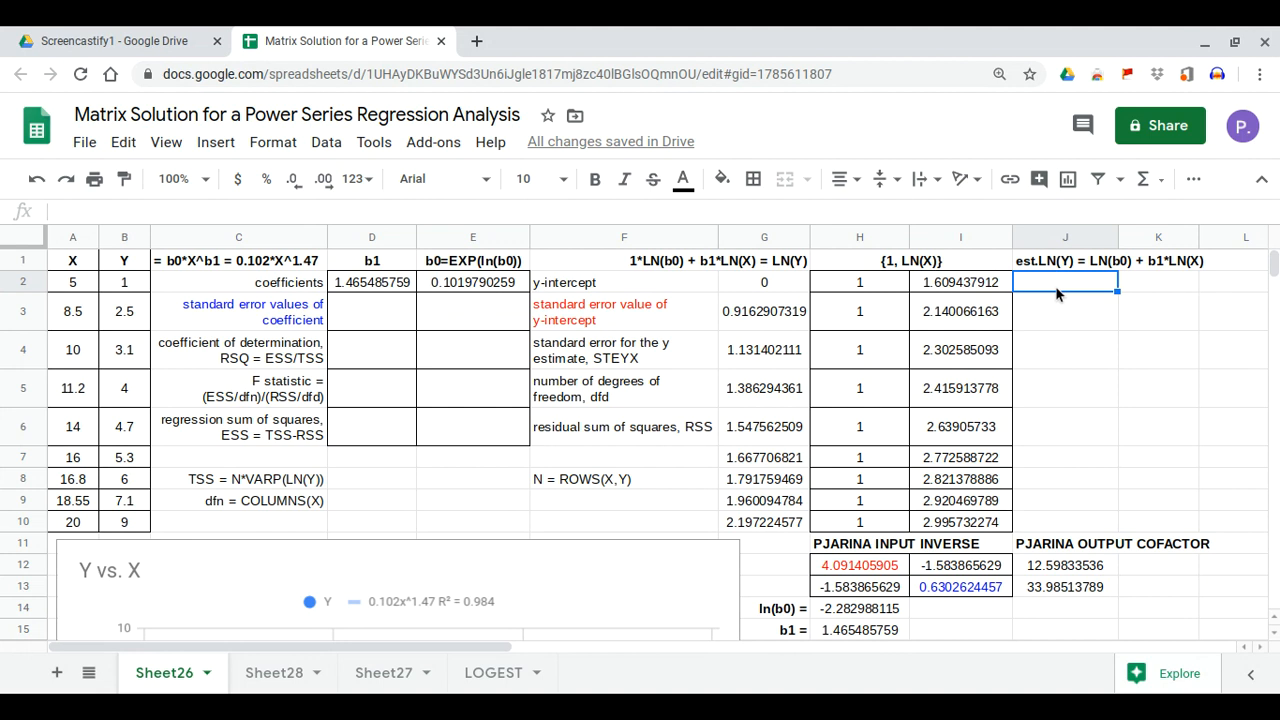
Enter =MMULT(H2:I10,H14:H15) in J2, filling estimated LN(Y) from 0.0756 to 2.1072
type("=mmu")
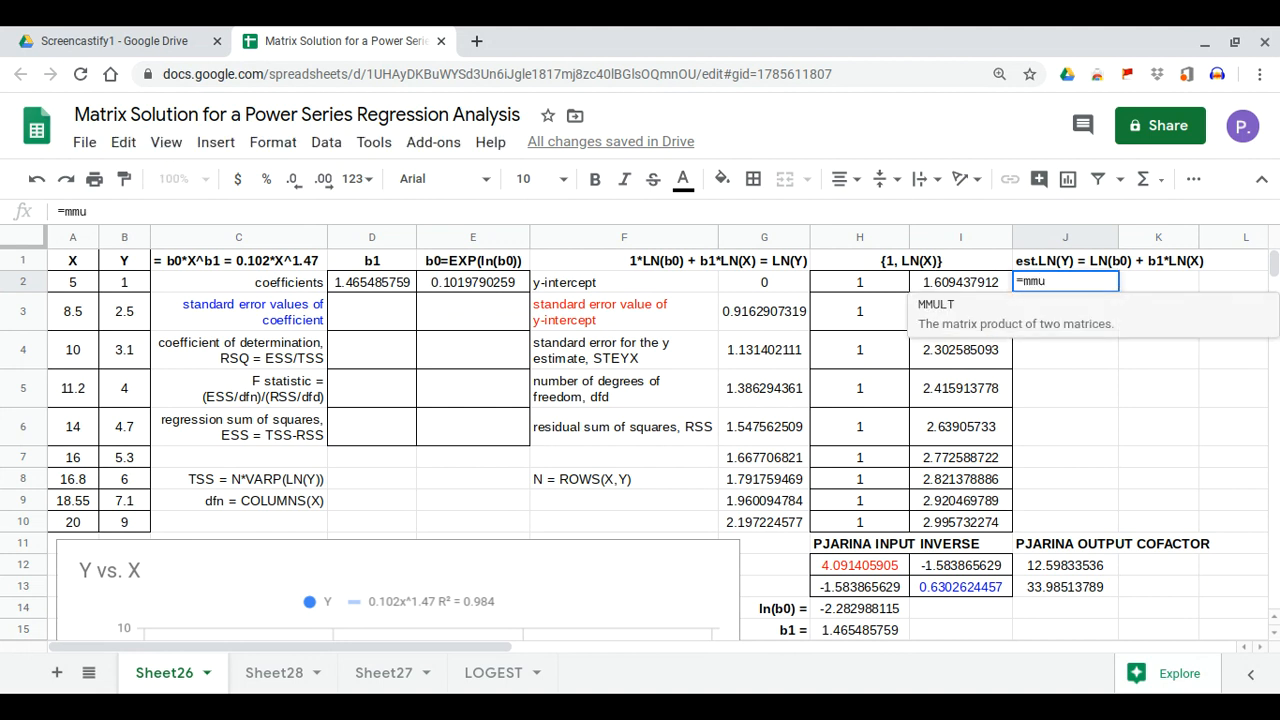
key("Tab")
left_click_drag(857, 285, 956, 524)
type(",")
left_click_drag(897, 612, 893, 640)
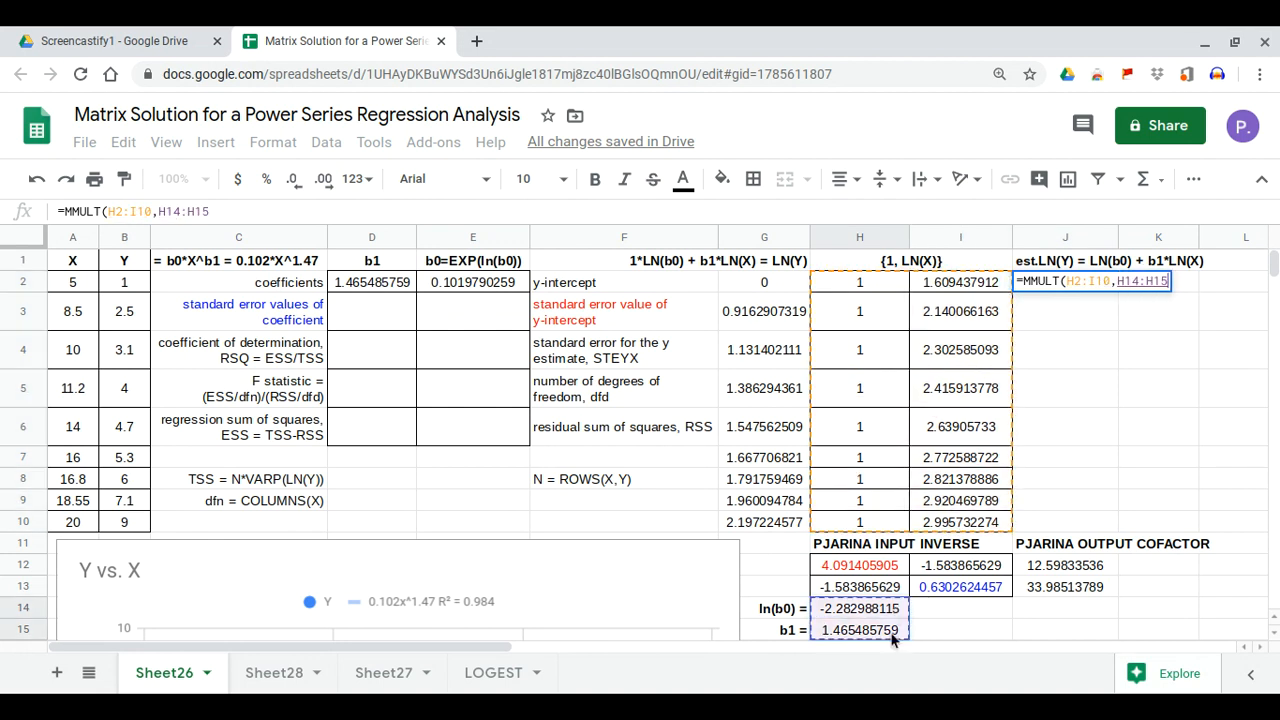
key("Return")
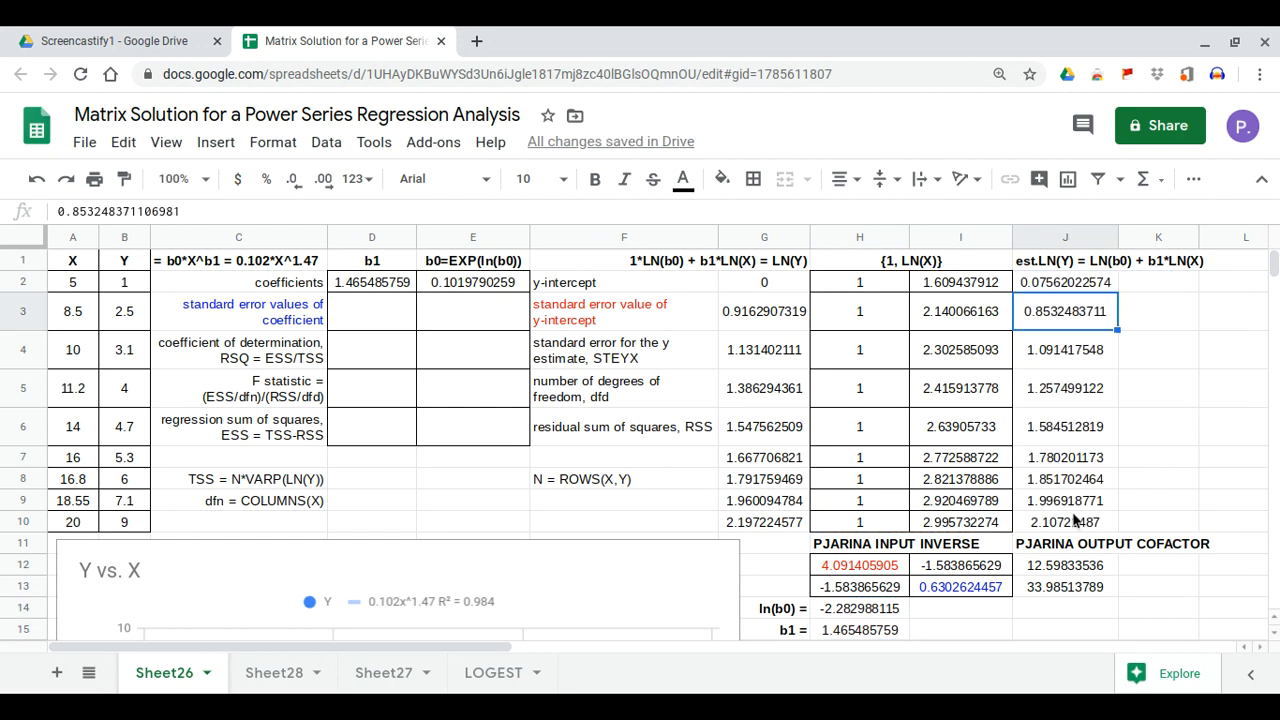
left_click(505, 441)
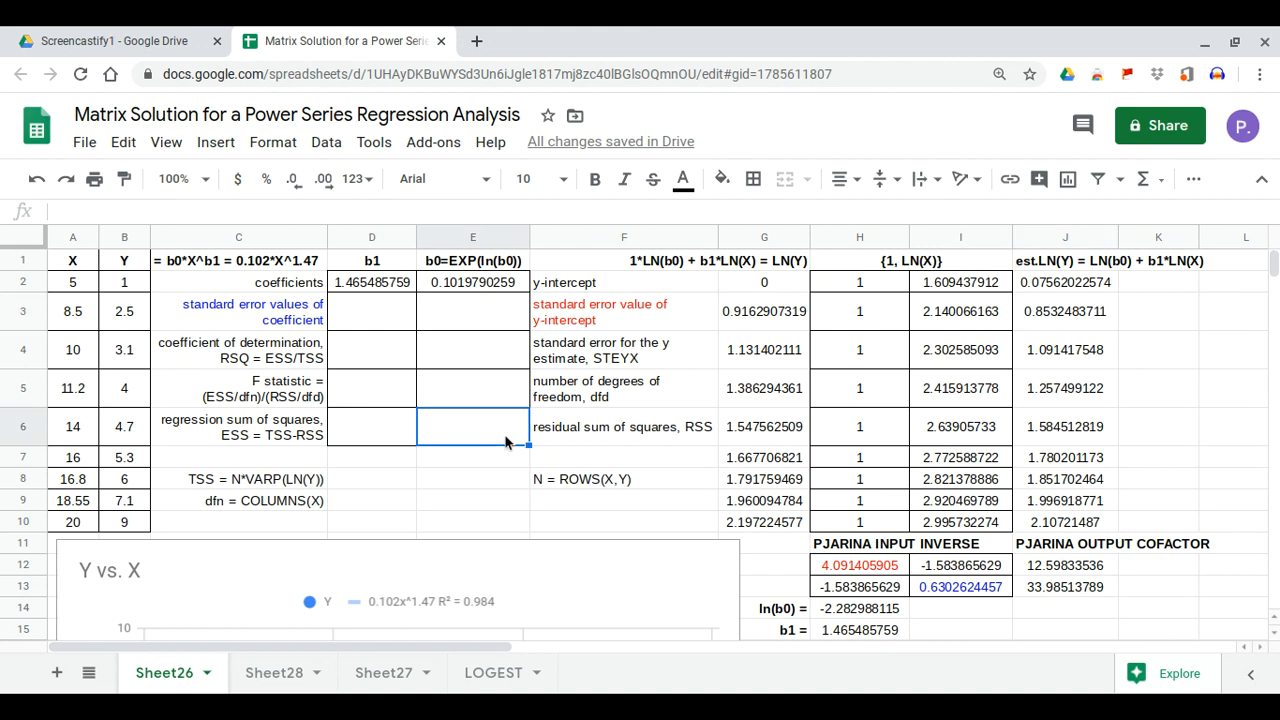
Enter =SUMXMY2(G2:G10,J2:J10) in E6, giving residual sum of squares 0.05495095754
type("=")
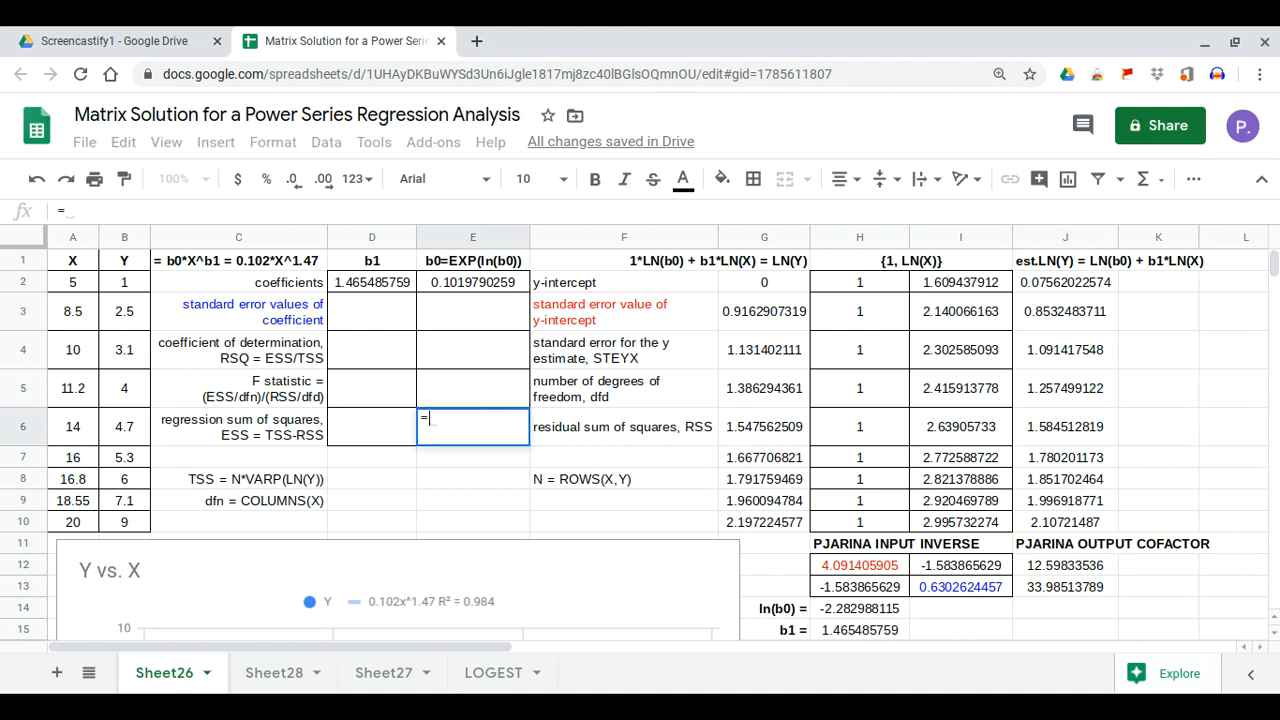
type("sums")
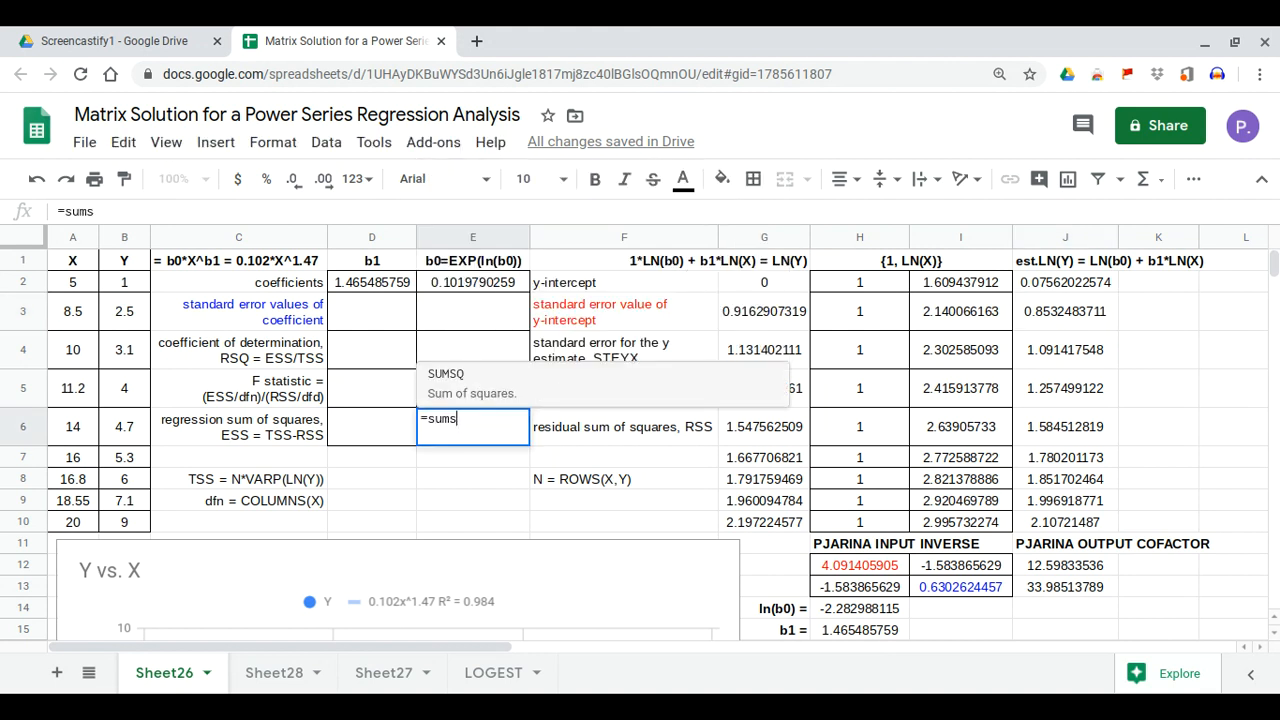
key("BackSpace")
type("xm")
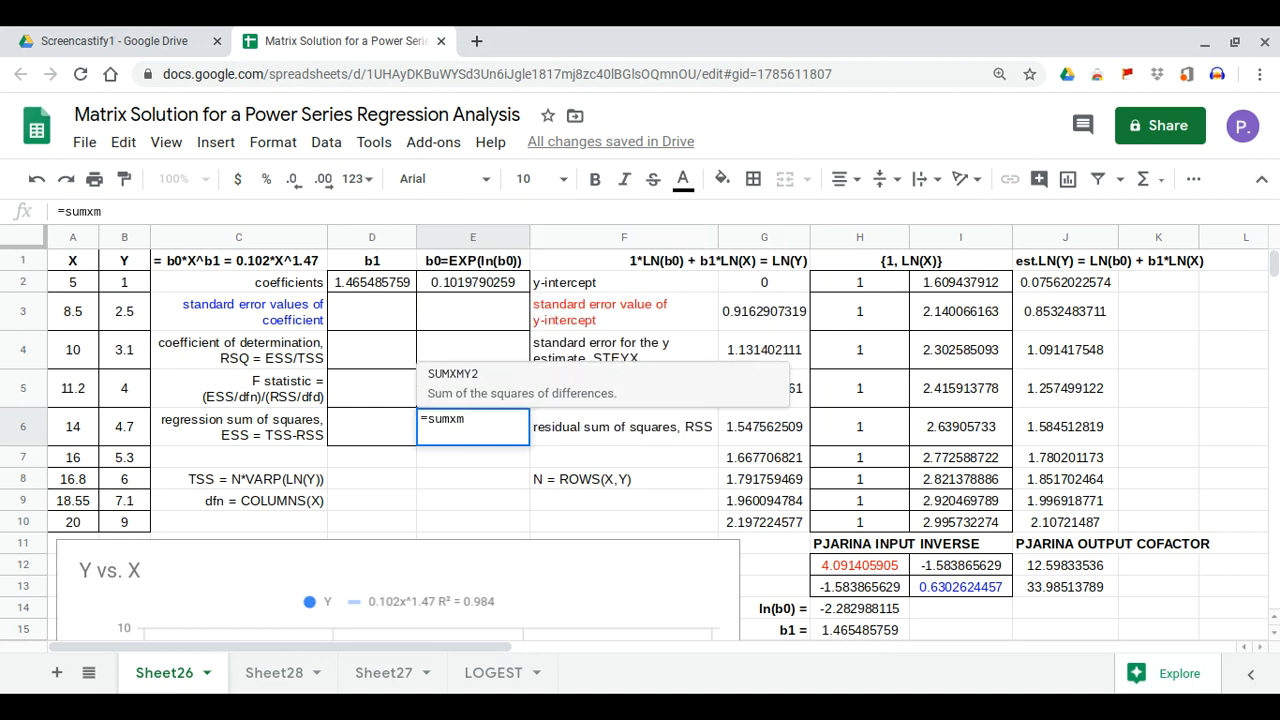
key("Tab")
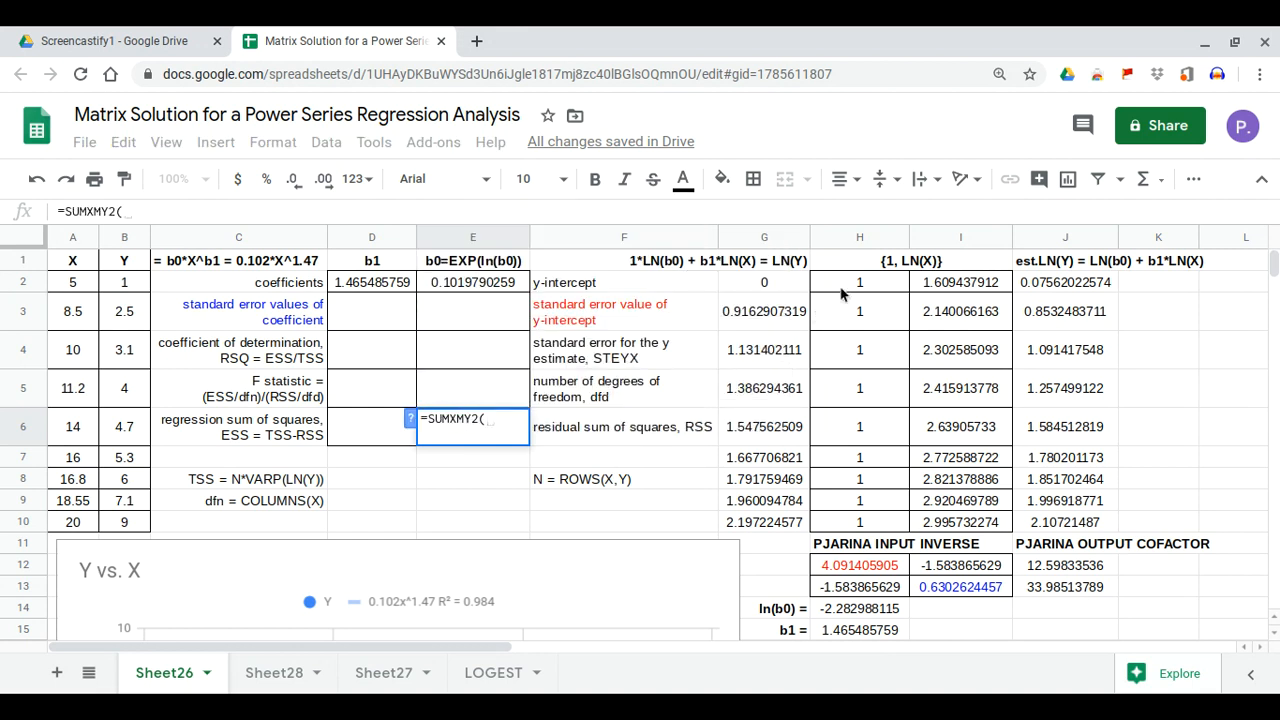
left_click_drag(760, 293, 763, 530)
type(",")
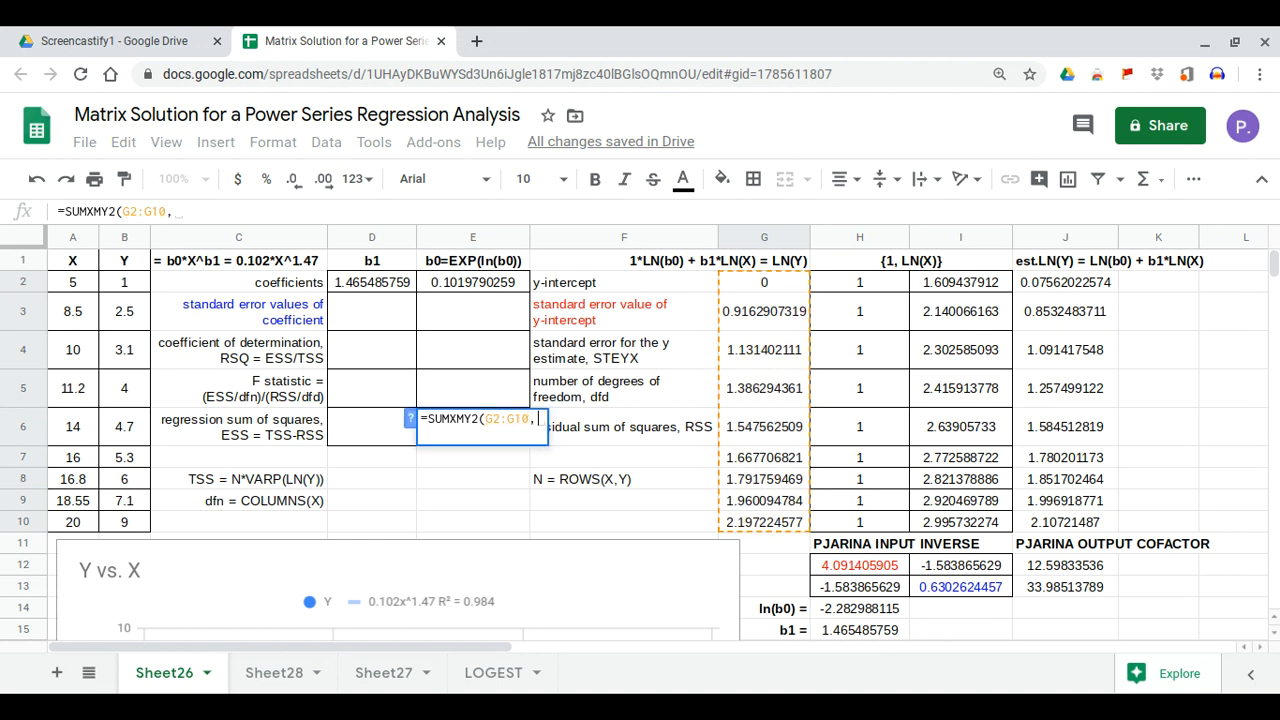
left_click_drag(1080, 287, 1068, 524)
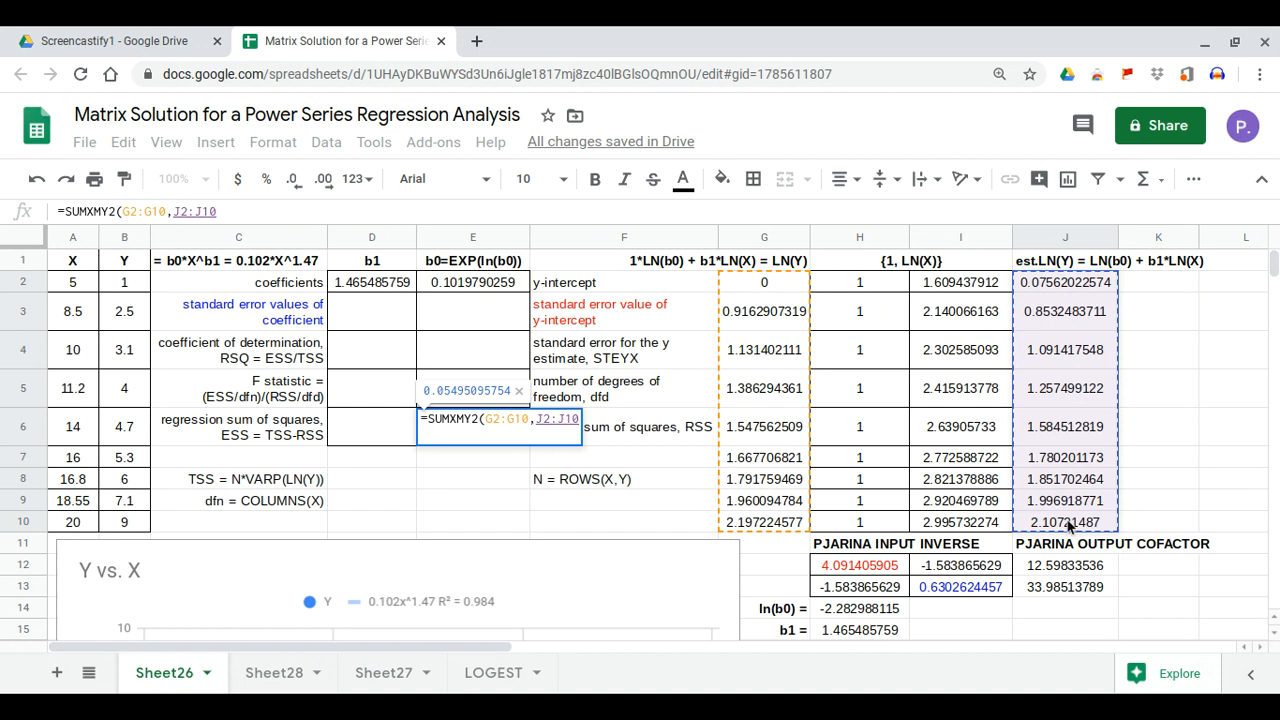
key("Return")
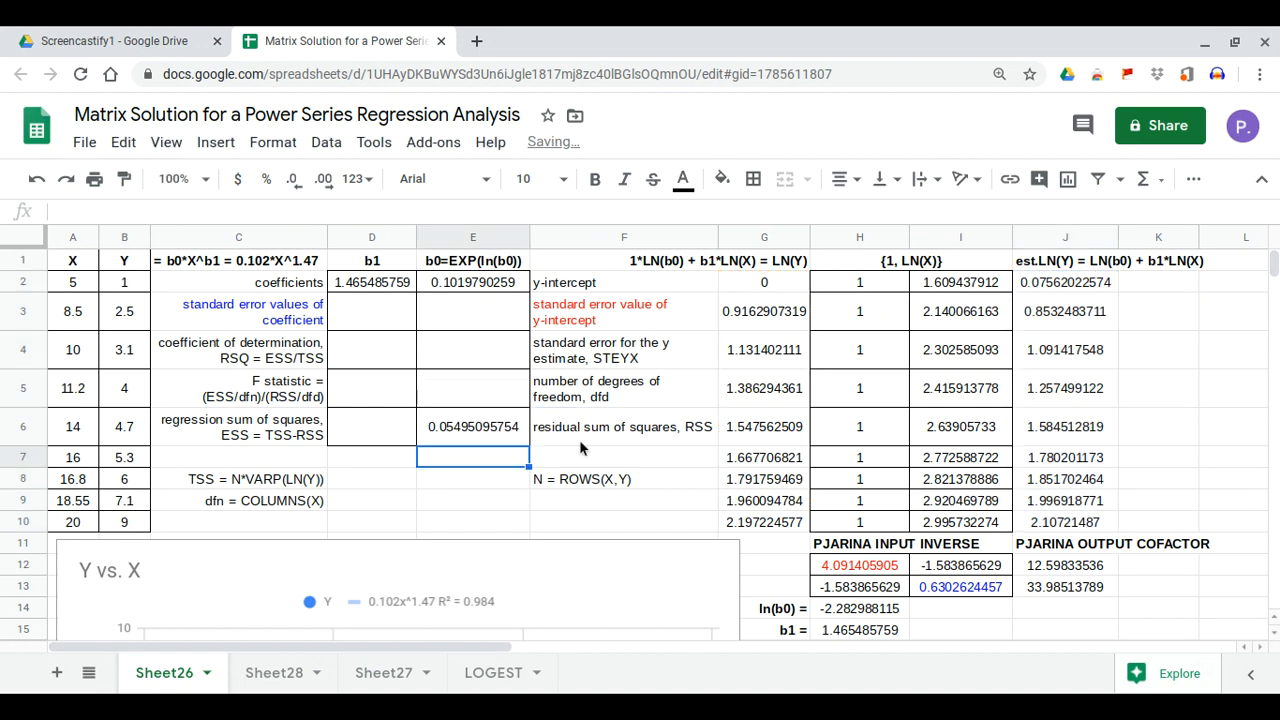
Review the E6 formula's G2:G10 and J2:J10 references, leaving it unchanged
left_click(512, 436)
left_click(153, 212)
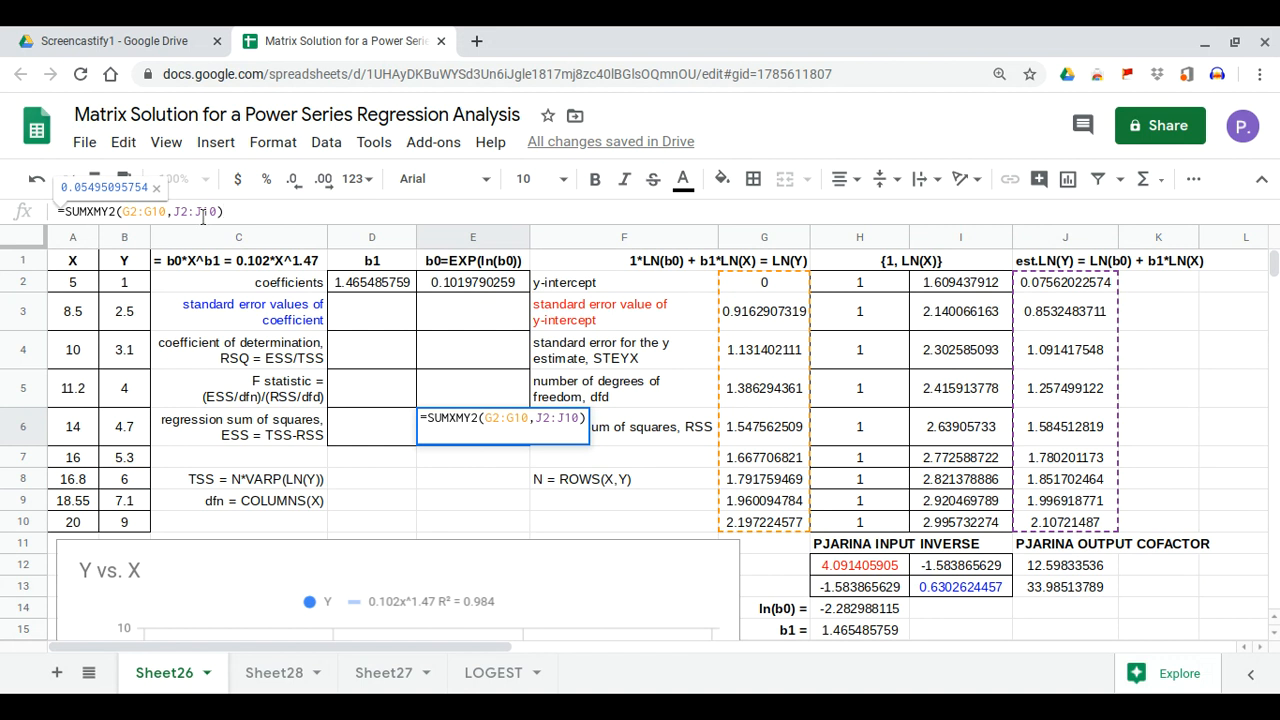
left_click(199, 212)
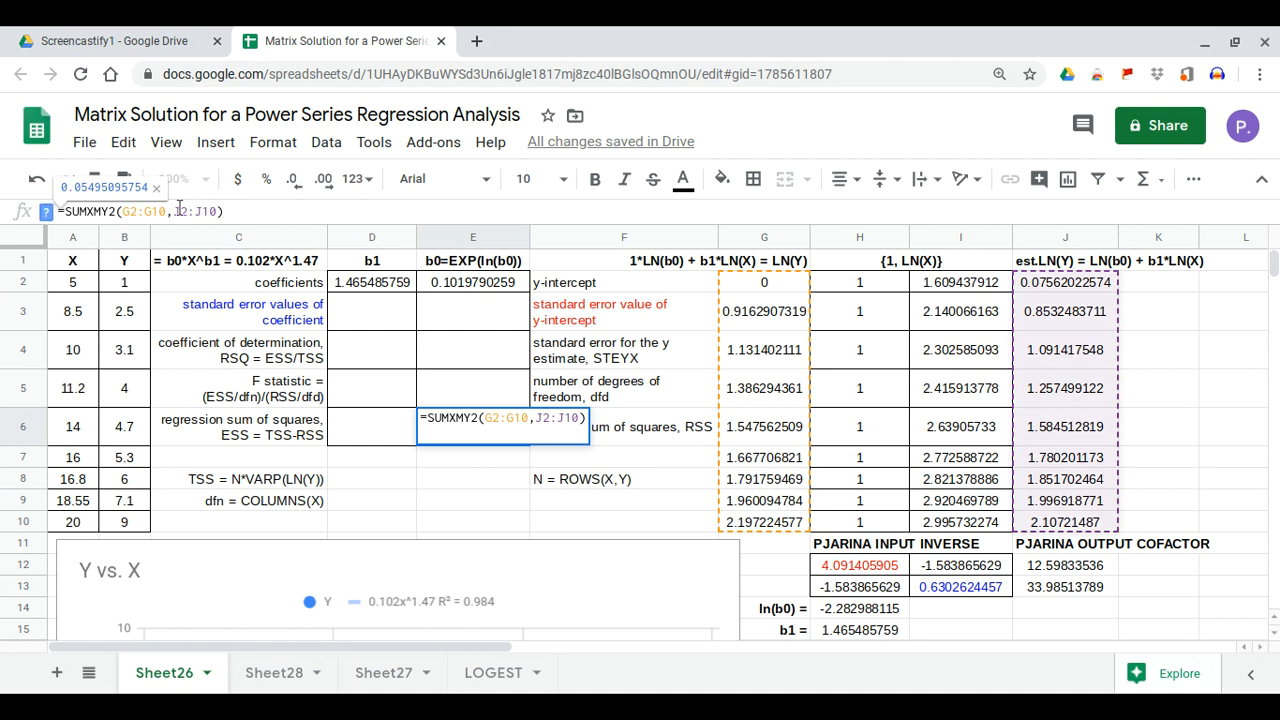
left_click(493, 417)
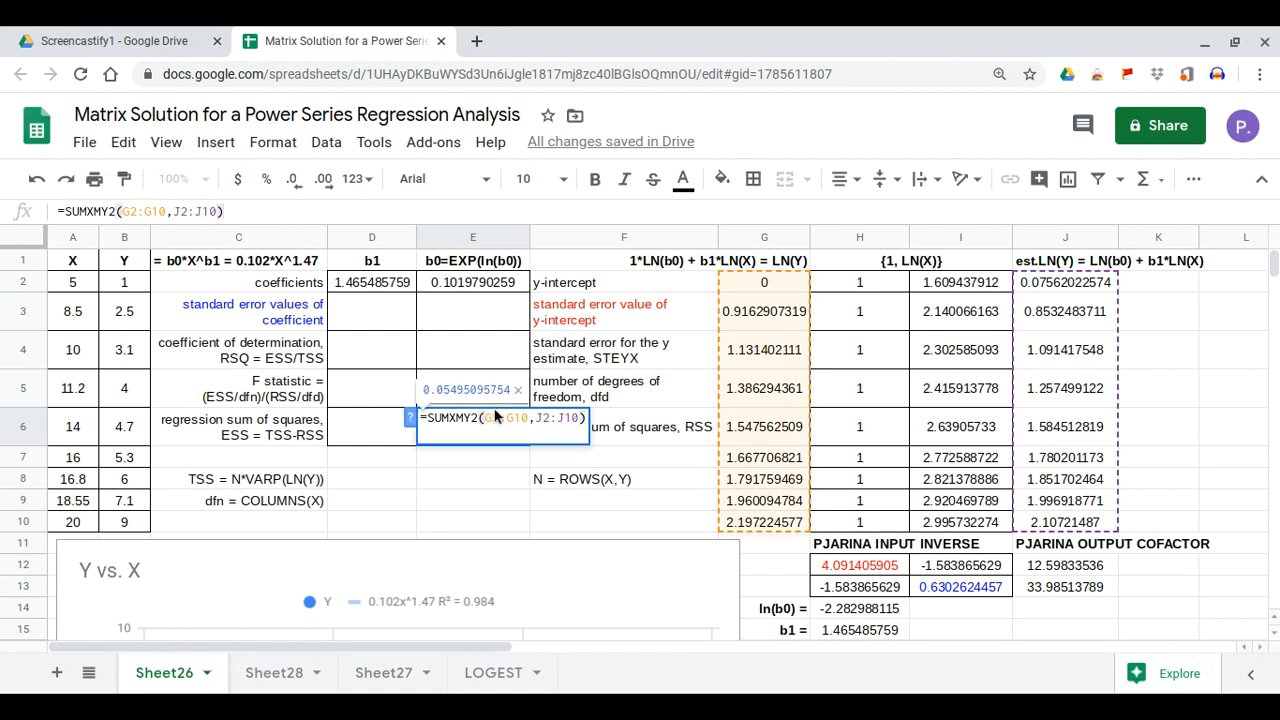
key("Escape")
left_click(505, 399)
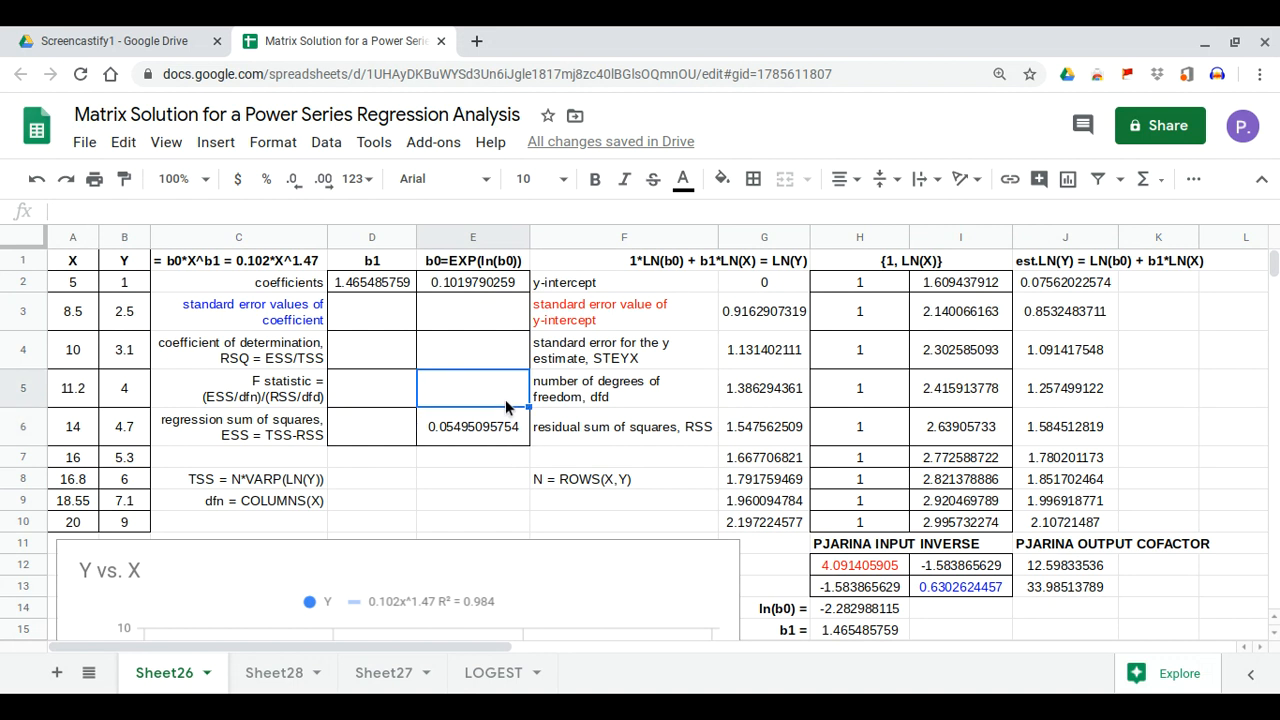
Enter =ROWS(A2:B10) in E5 to count the data rows
type("=rows")
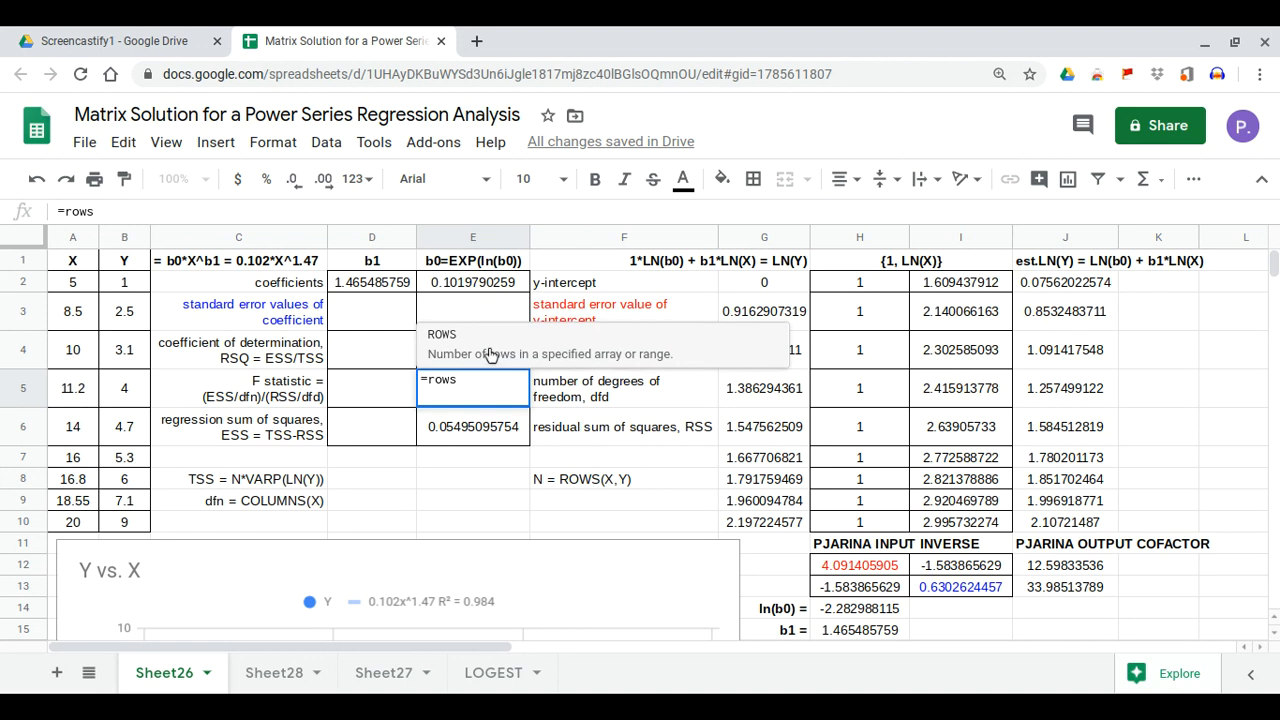
key("Tab")
left_click_drag(65, 284, 119, 520)
key("Return")
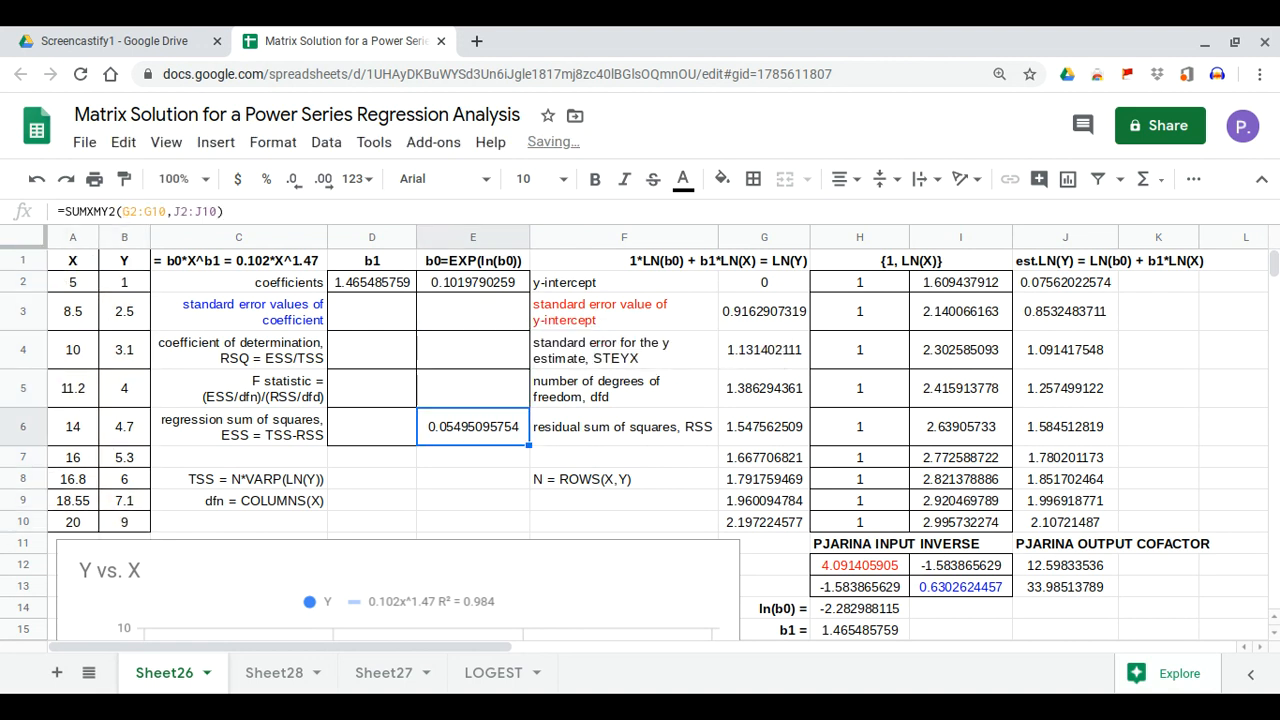
Extend the E5 formula to subtract COLUMNS(A2:B10), giving 7 degrees of freedom
left_click(463, 393)
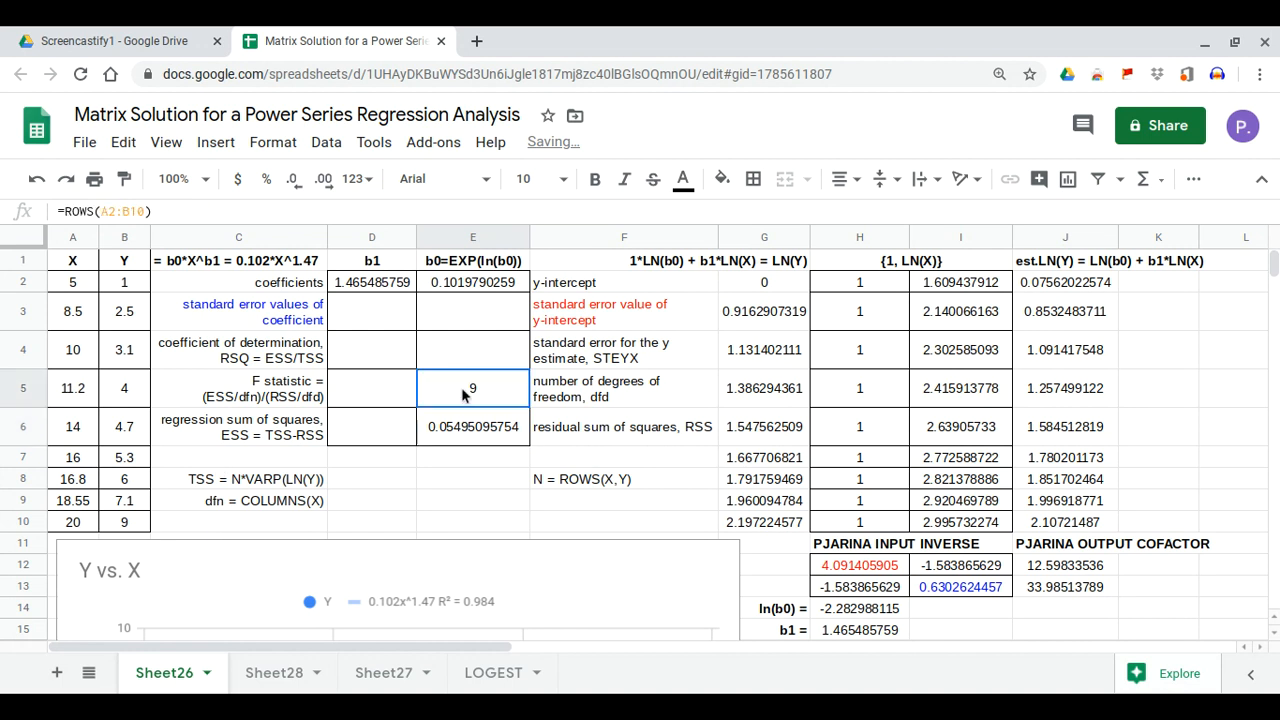
left_click(331, 214)
type("-column")
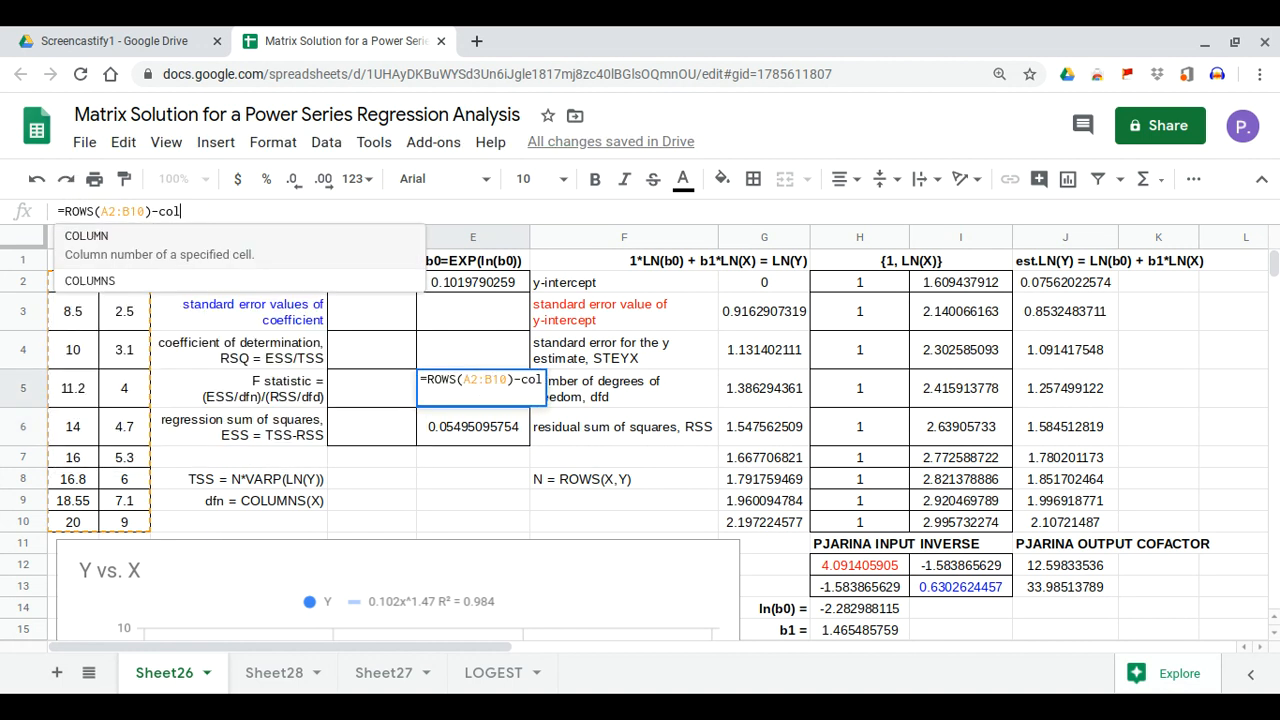
key("Down")
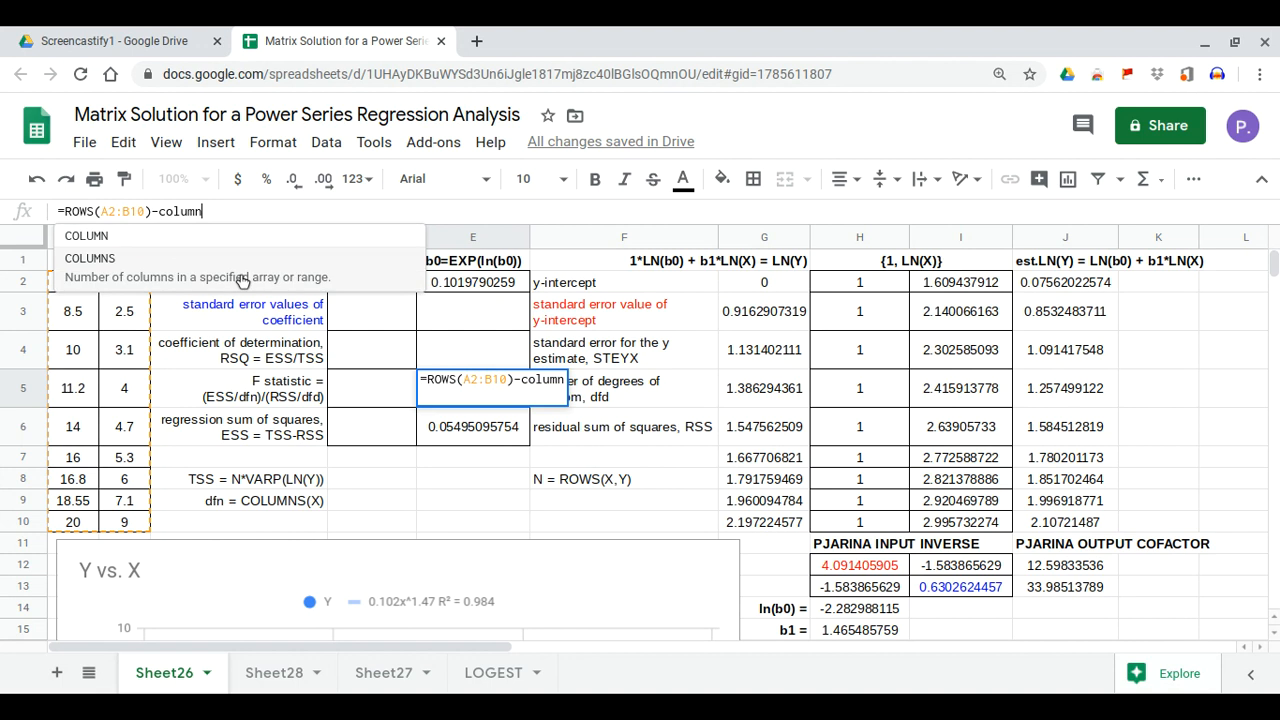
key("Tab")
left_click_drag(74, 284, 127, 521)
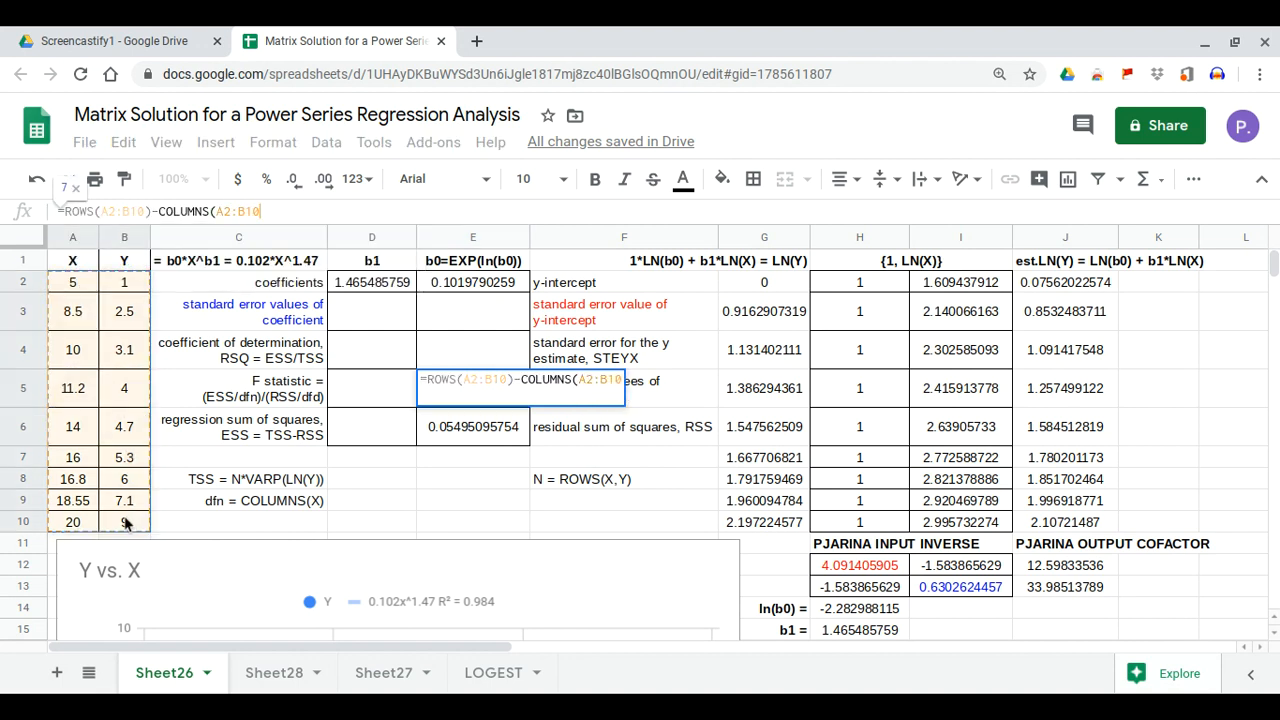
key("Return")
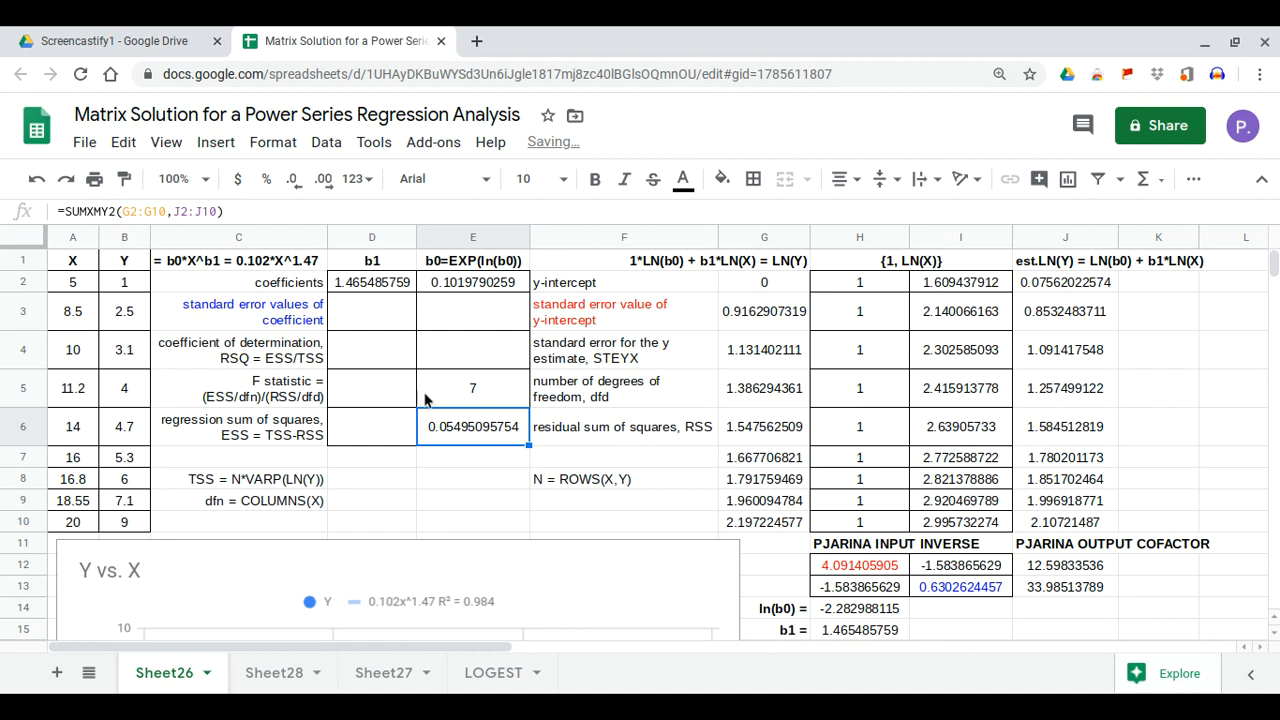
left_click(471, 366)
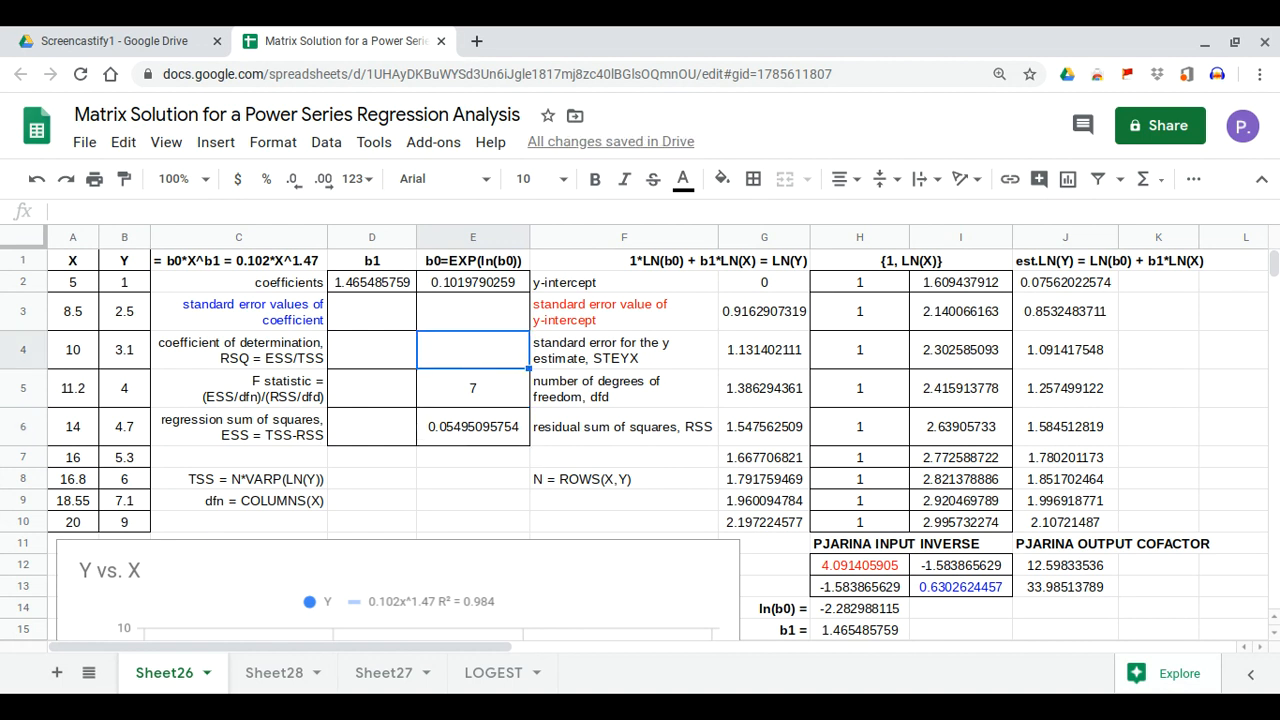
Enter =SQRT(E6/E5) in E4, giving a standard error of estimate of 0.08860099769
type("=sqr")
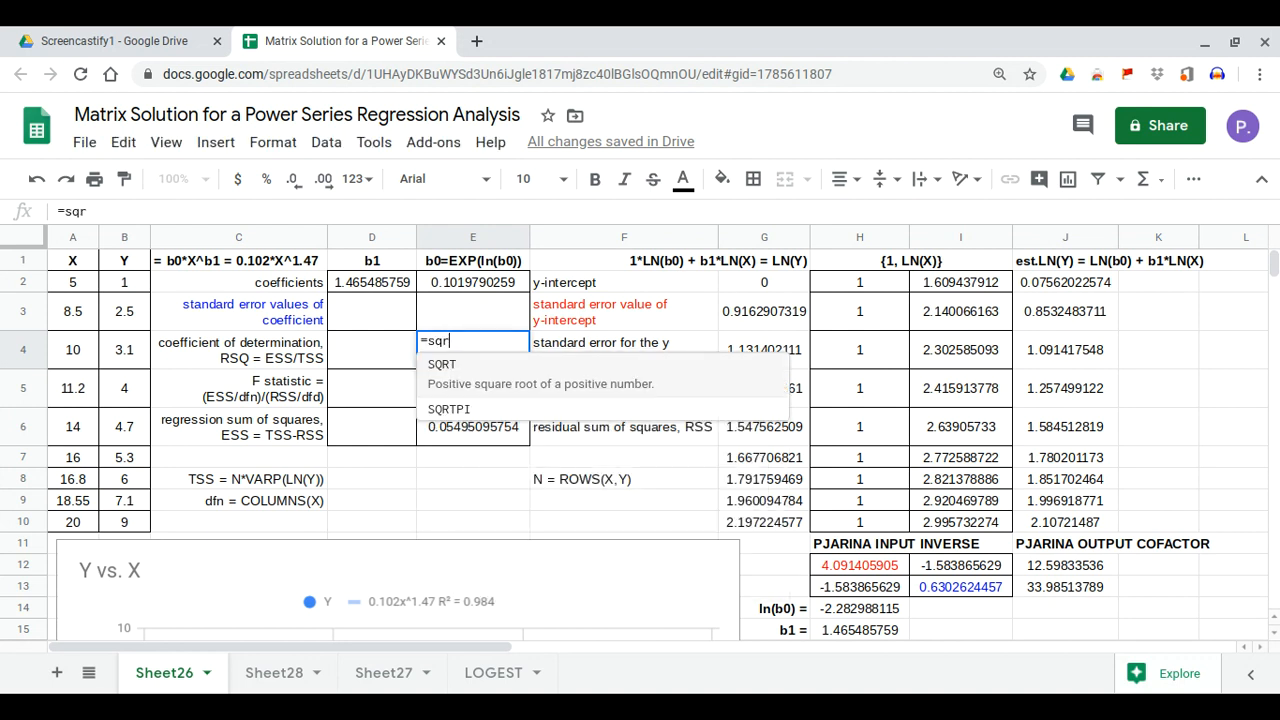
key("Tab")
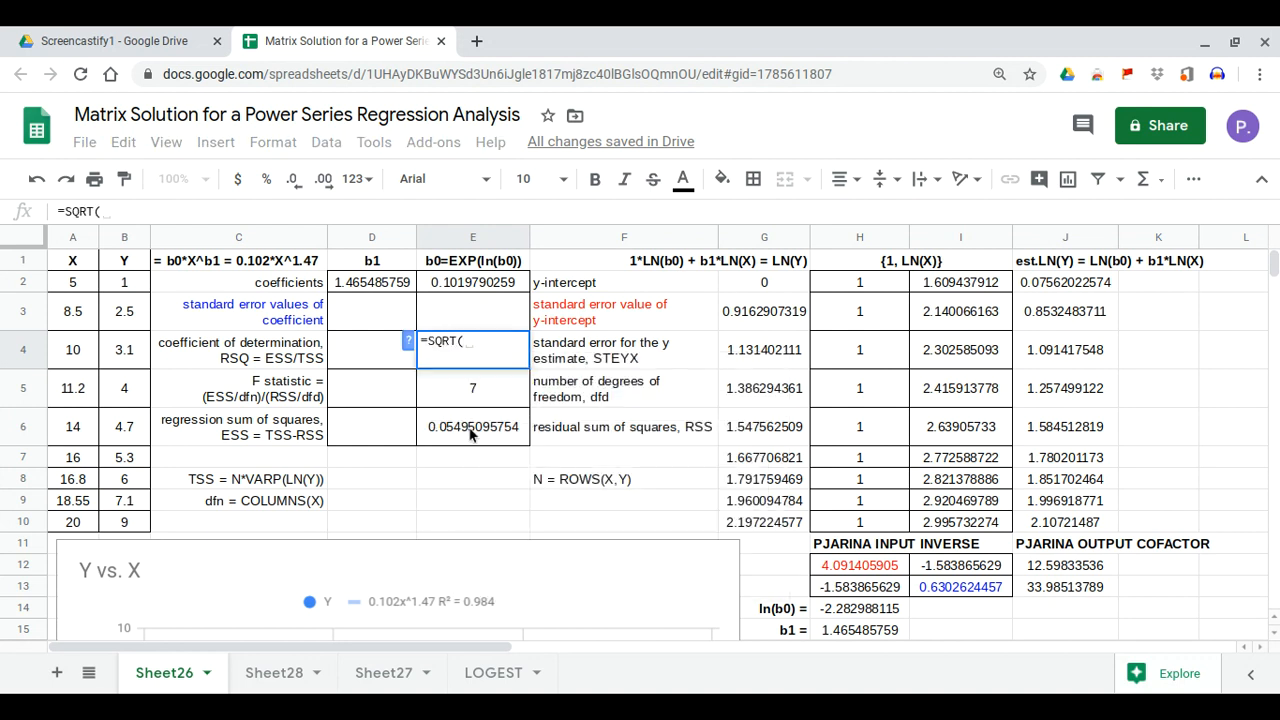
left_click(470, 434)
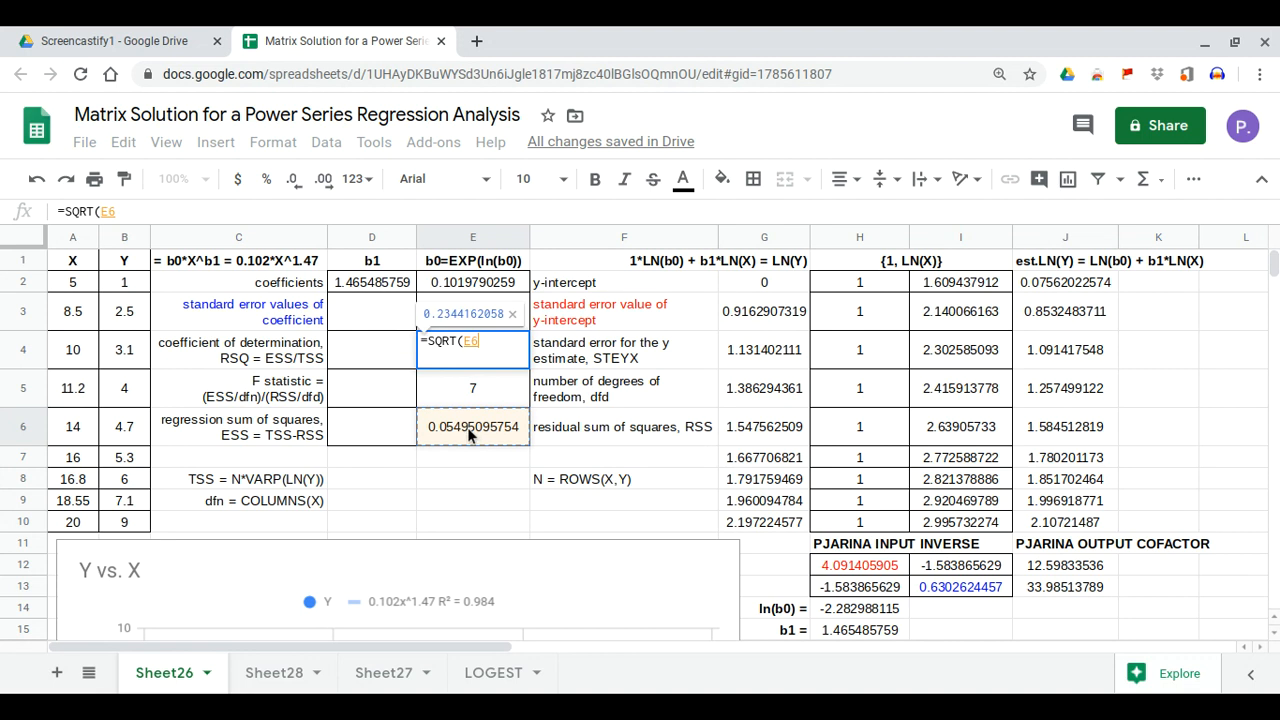
type("/")
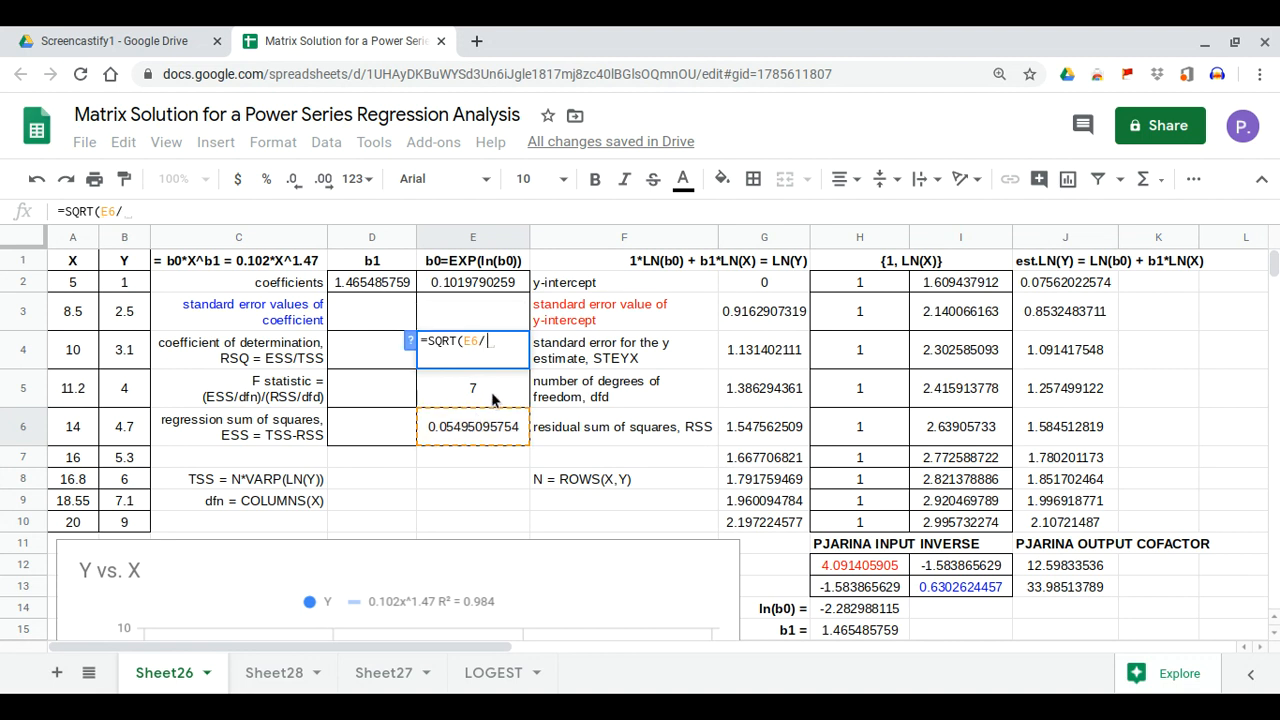
left_click(490, 399)
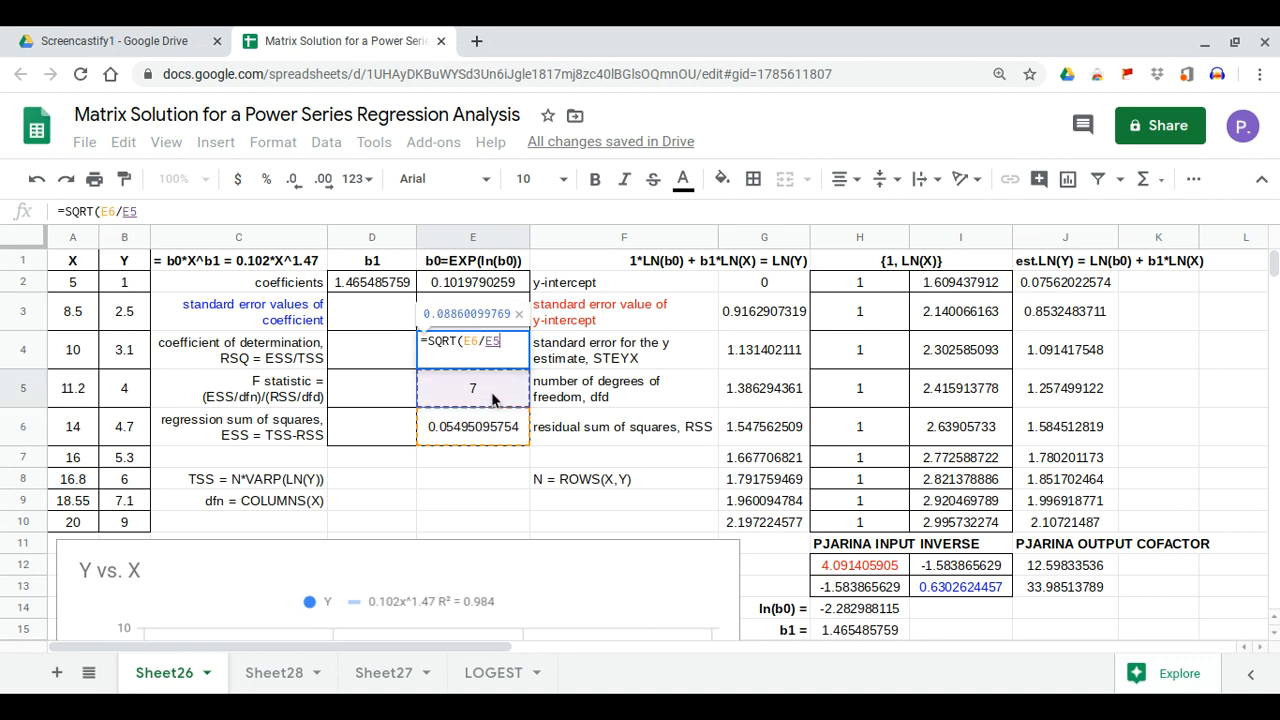
key("Return")
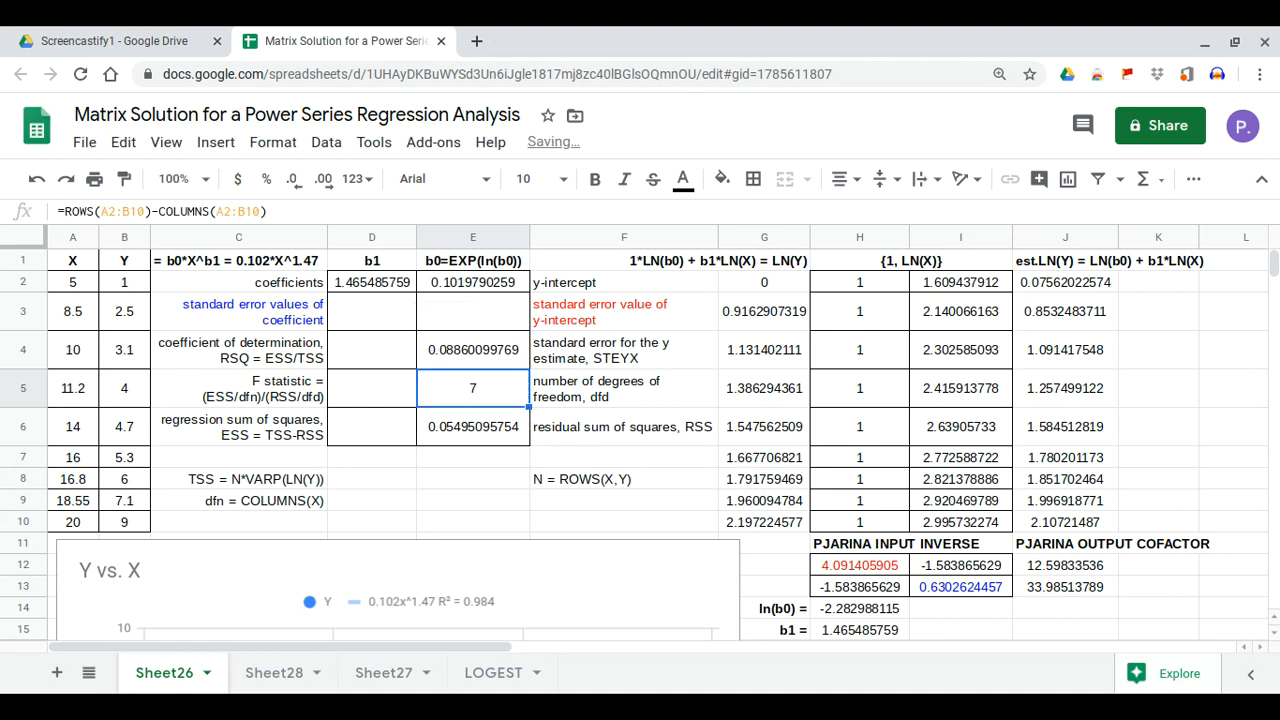
left_click(473, 352)
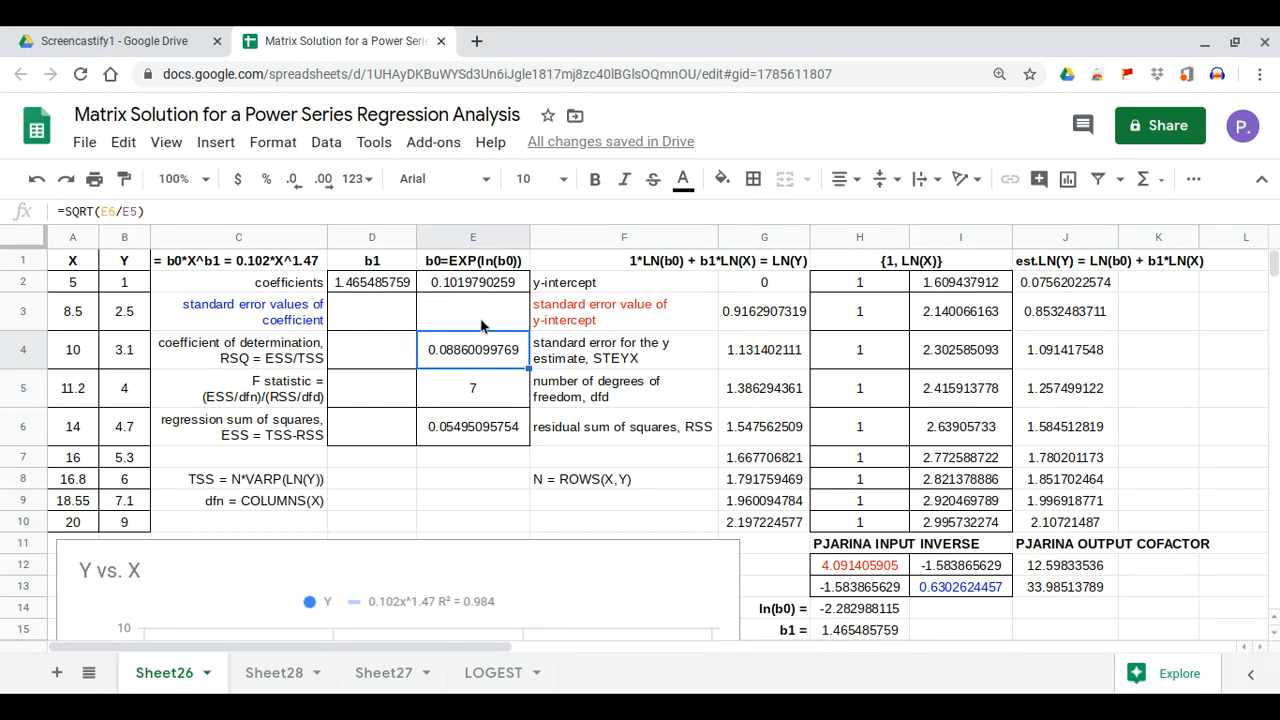
Enter =E4*SQRT(H12) in E3 for the y-intercept standard error, 0.1792152226
left_click(481, 325)
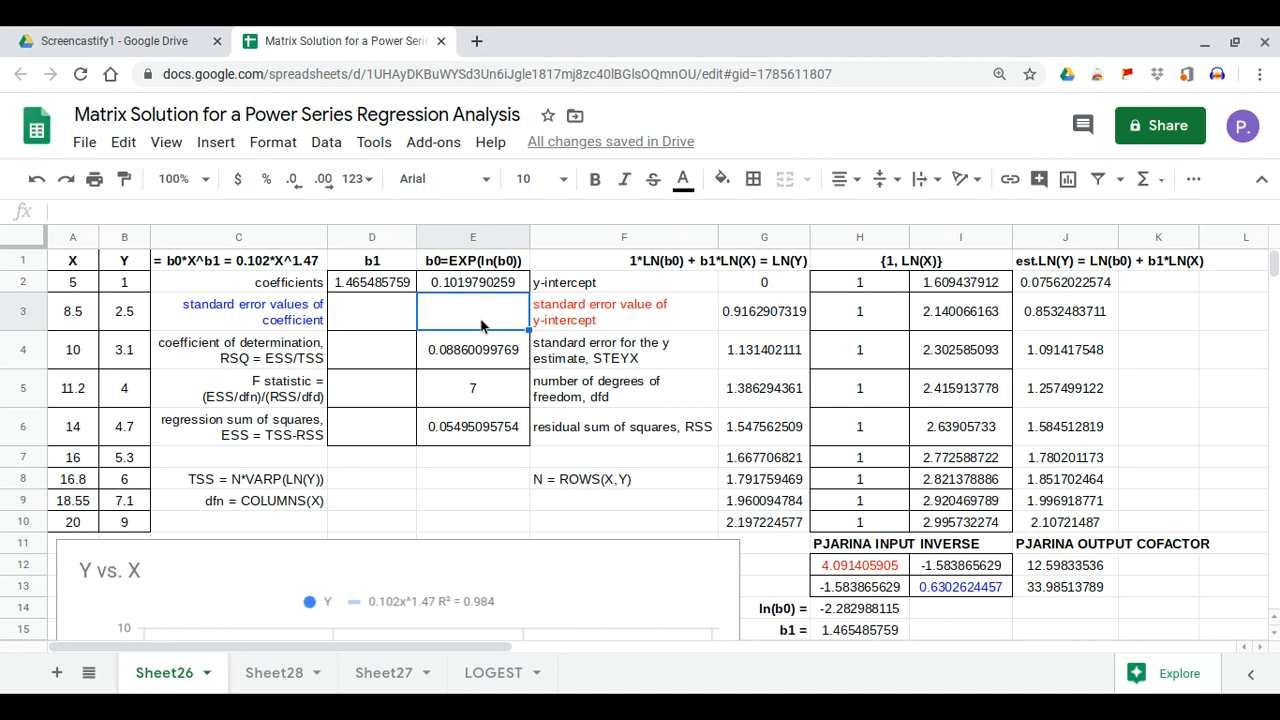
type("=")
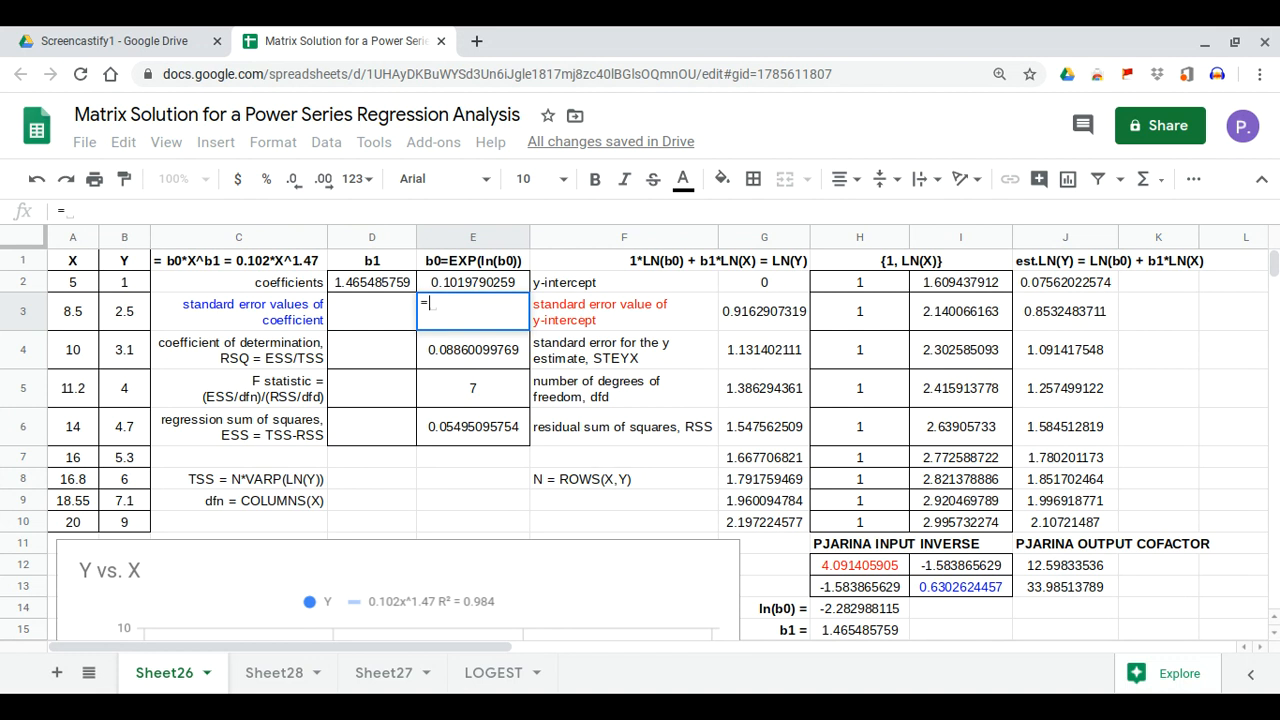
left_click(452, 350)
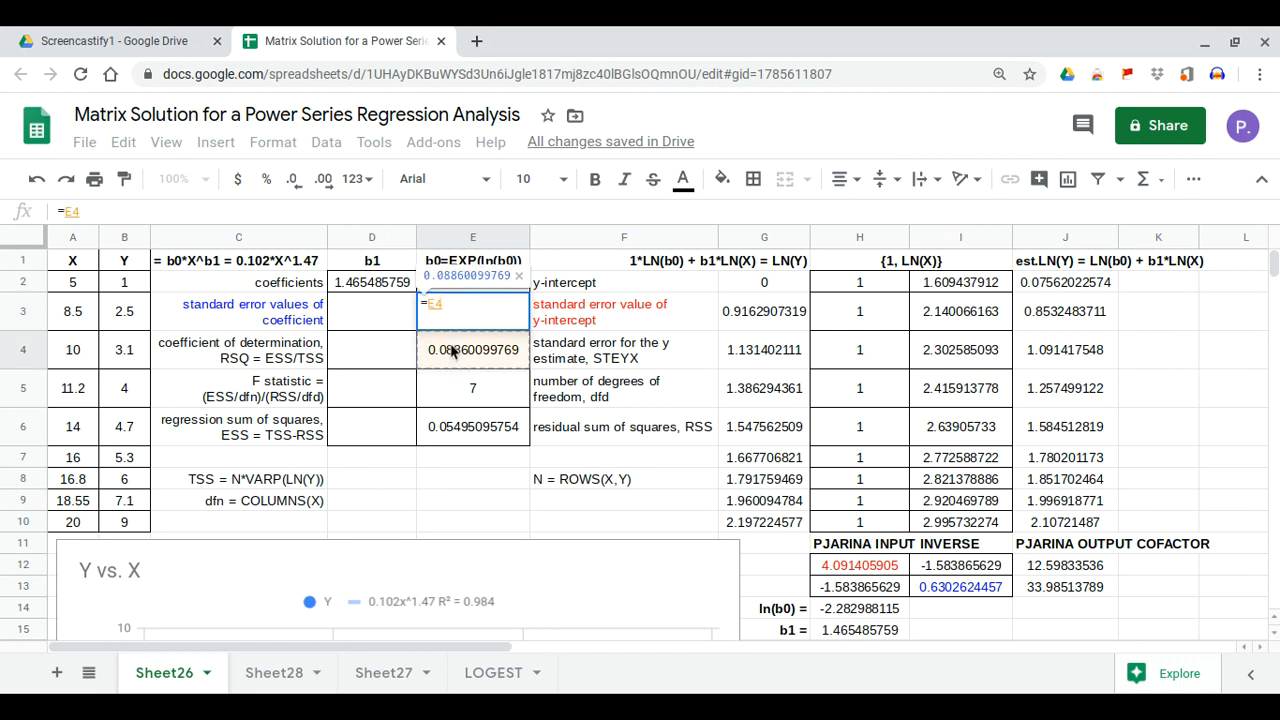
type("*sq")
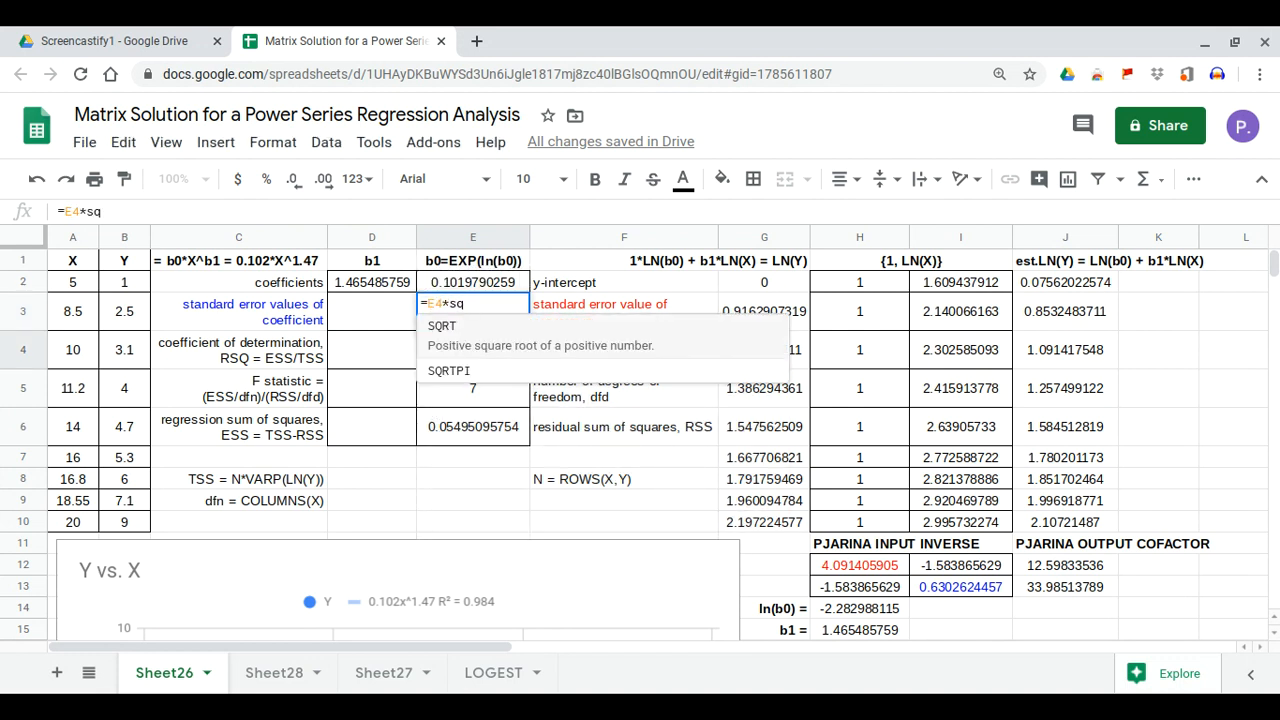
left_click(446, 338)
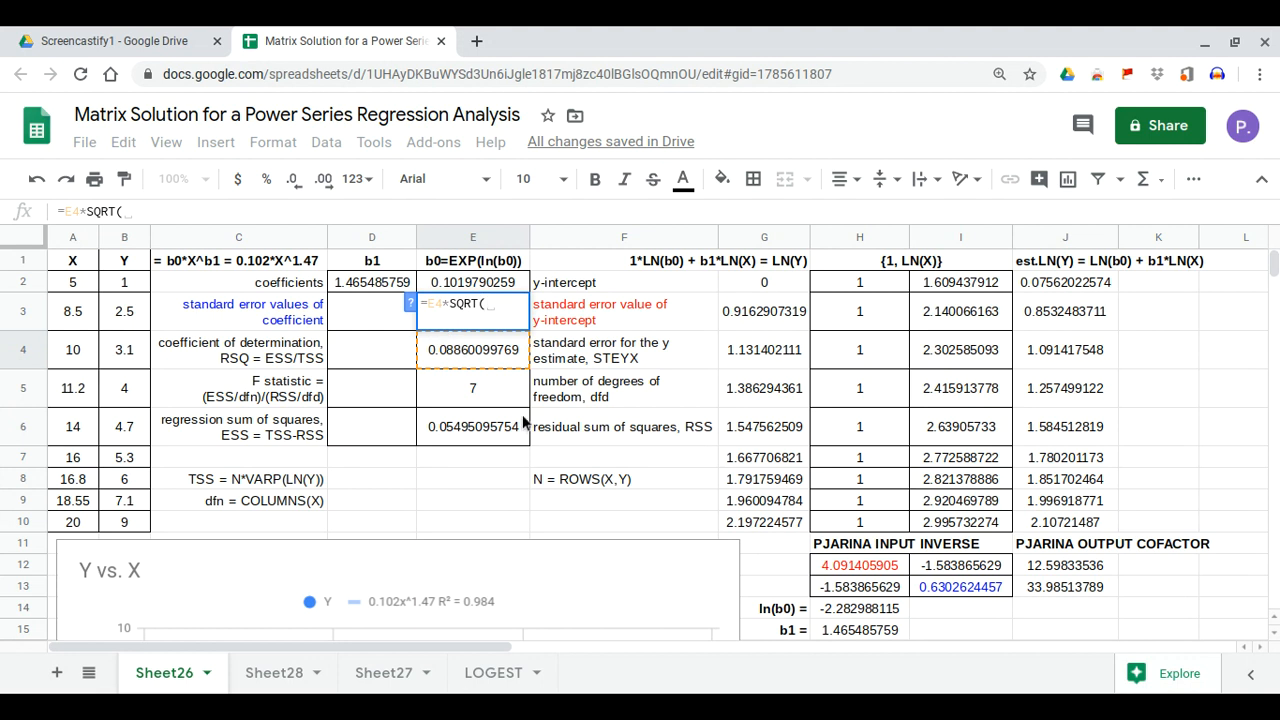
left_click(858, 572)
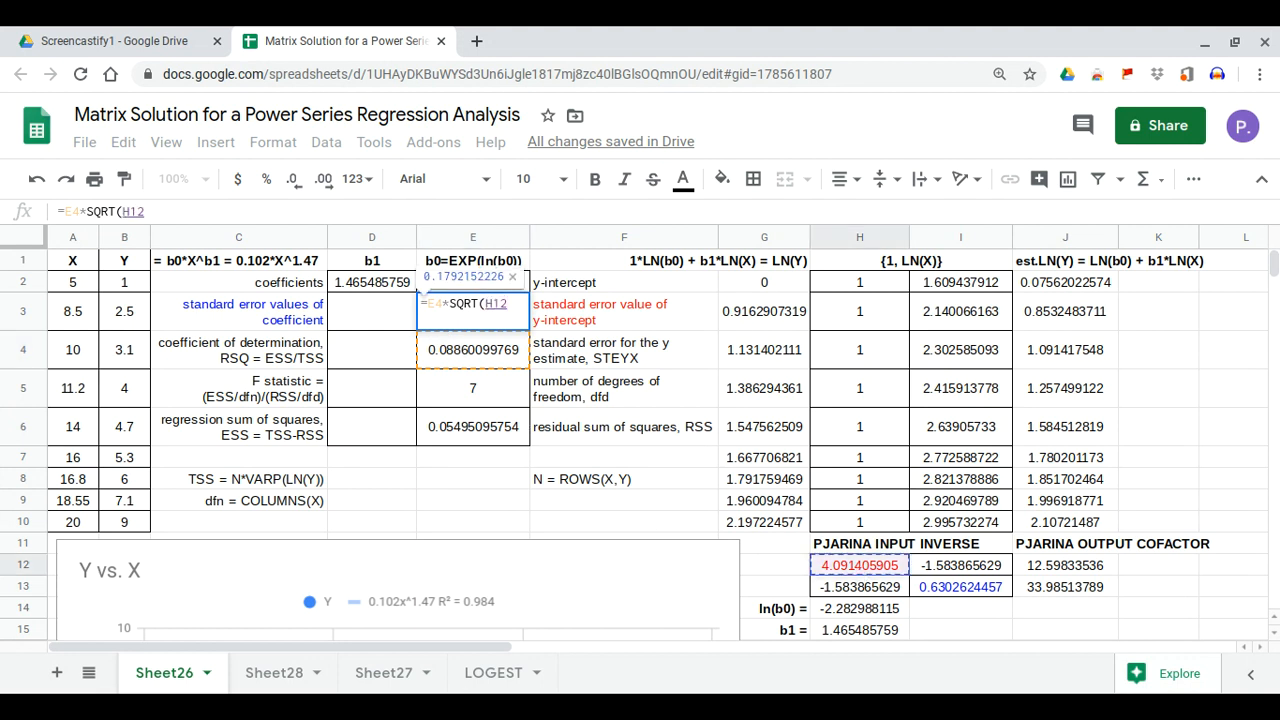
key("Return")
Enter =E4*SQRT(I13) in D3 for the b1 standard error, 0.0703395082
left_click(401, 324)
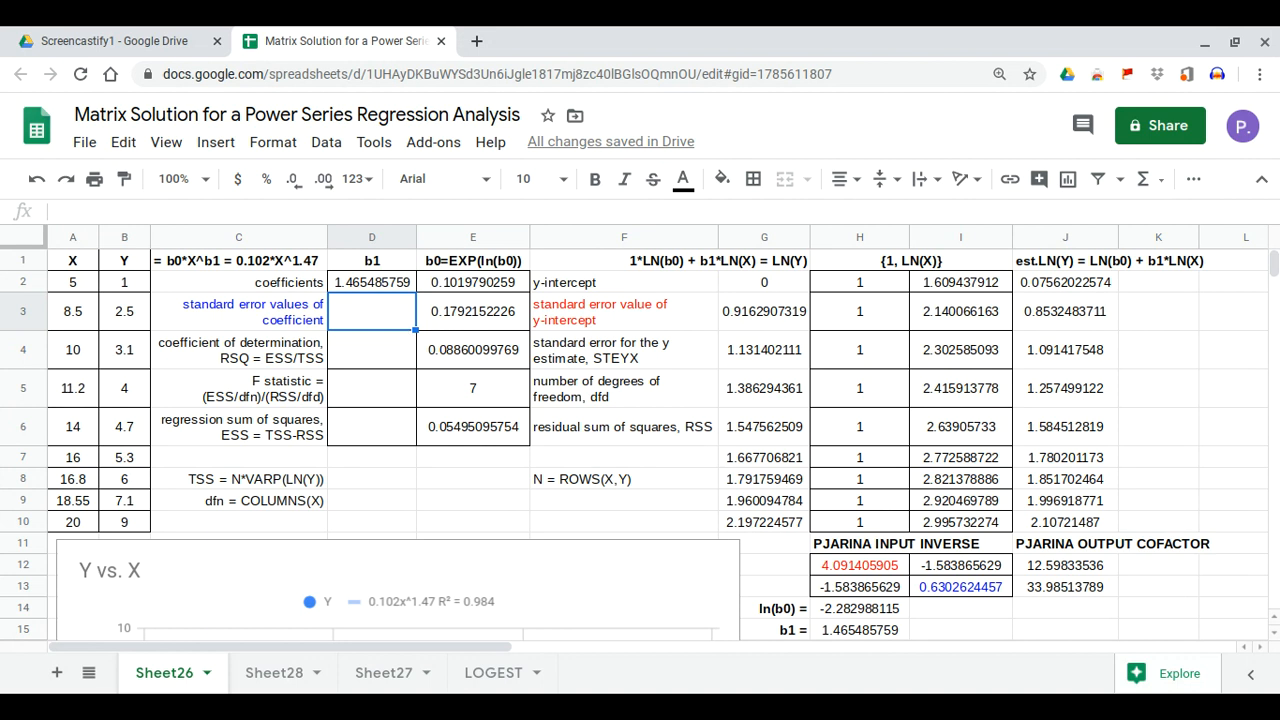
type("=")
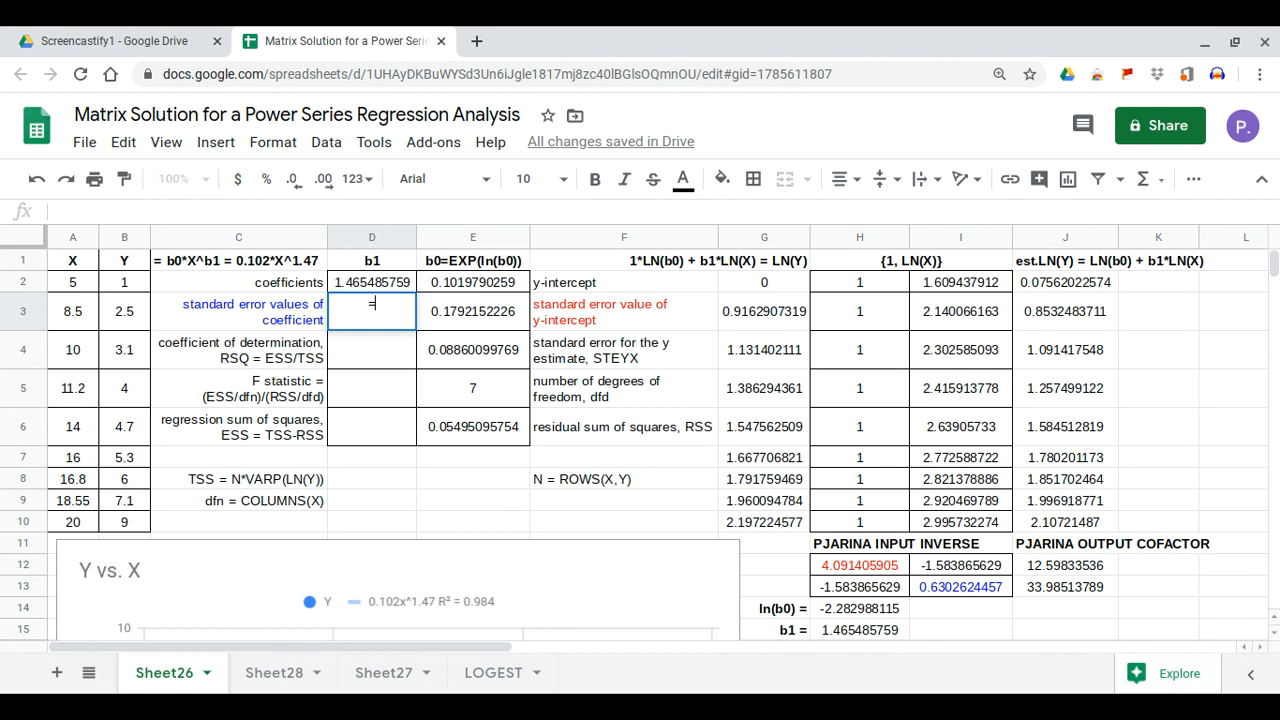
left_click(497, 358)
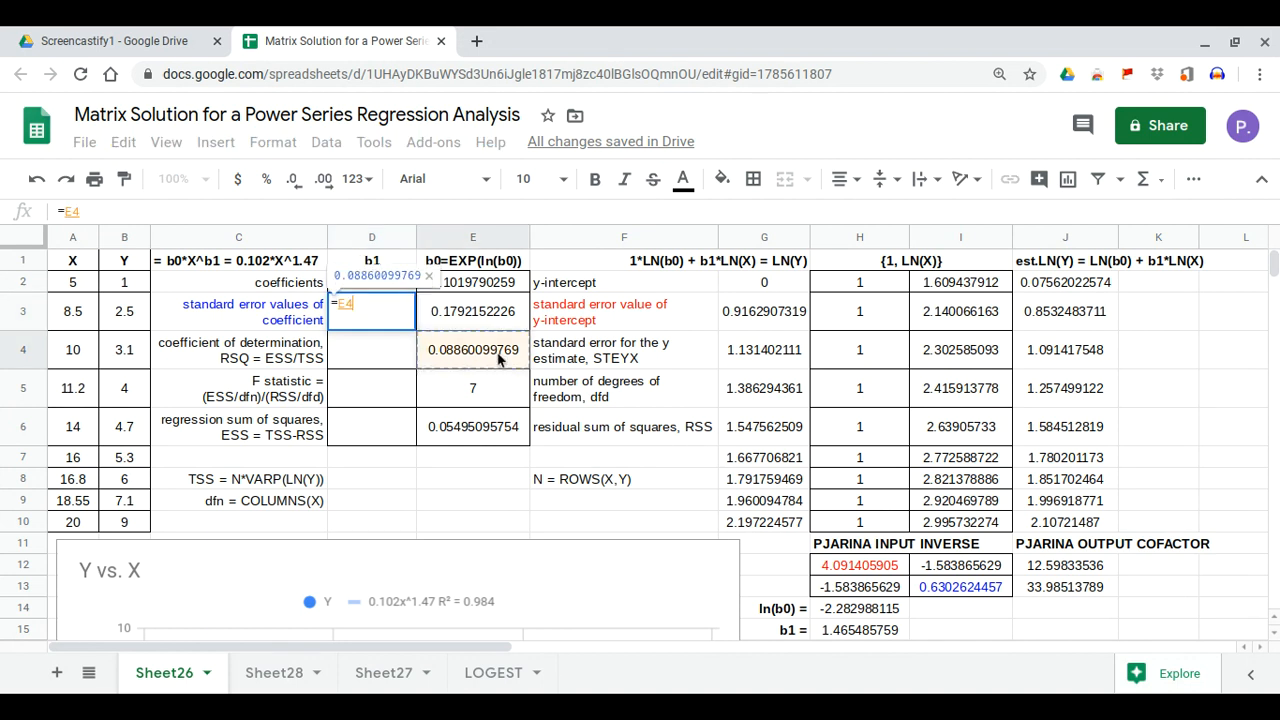
type("*sqr")
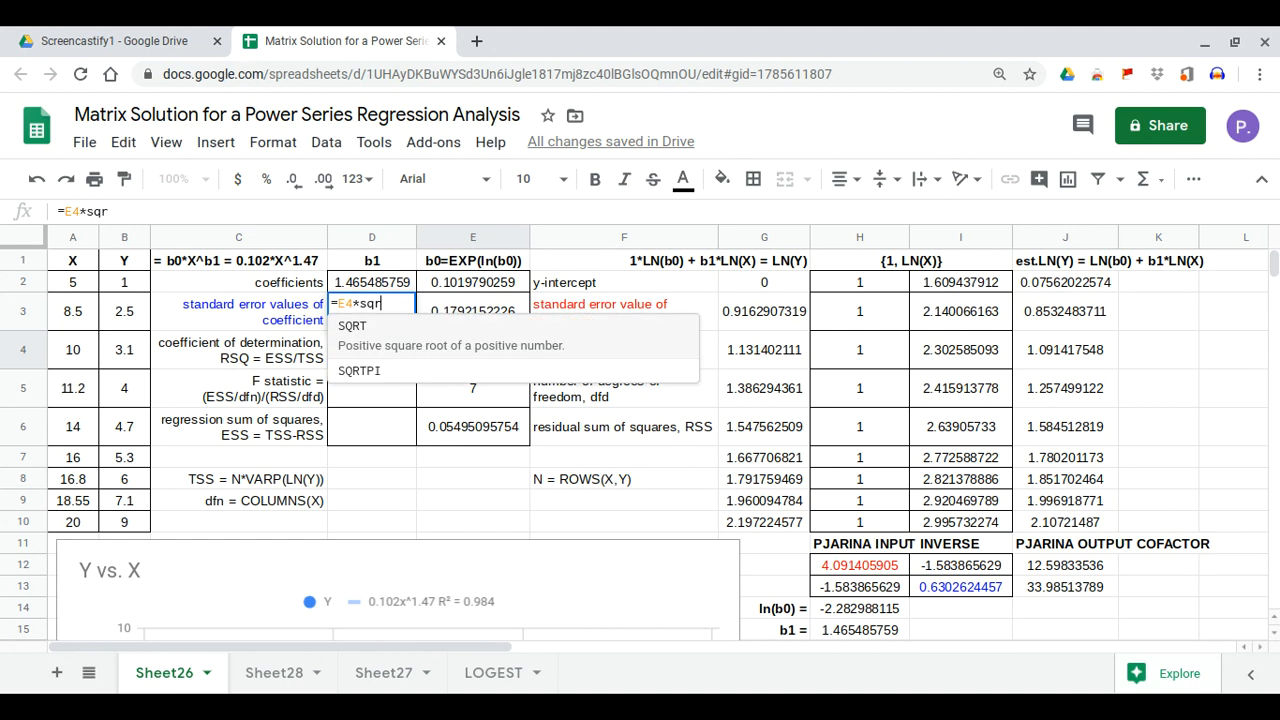
left_click(458, 344)
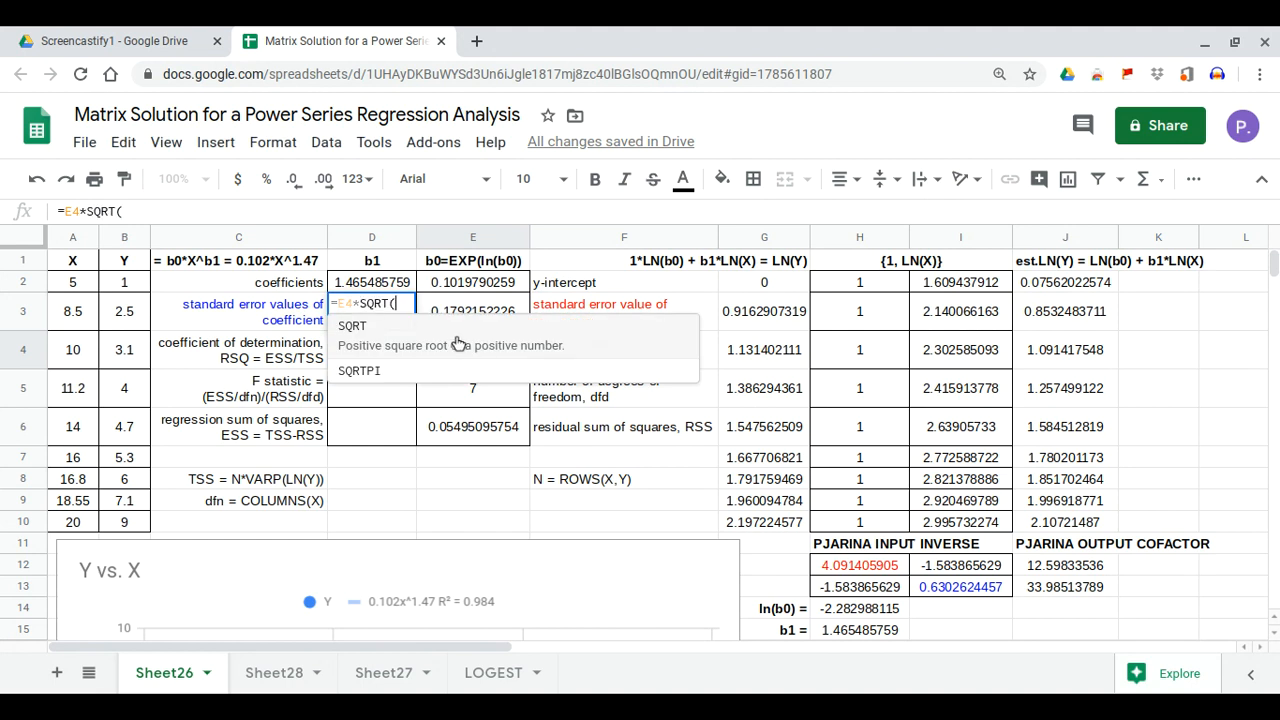
left_click(929, 588)
key("Return")
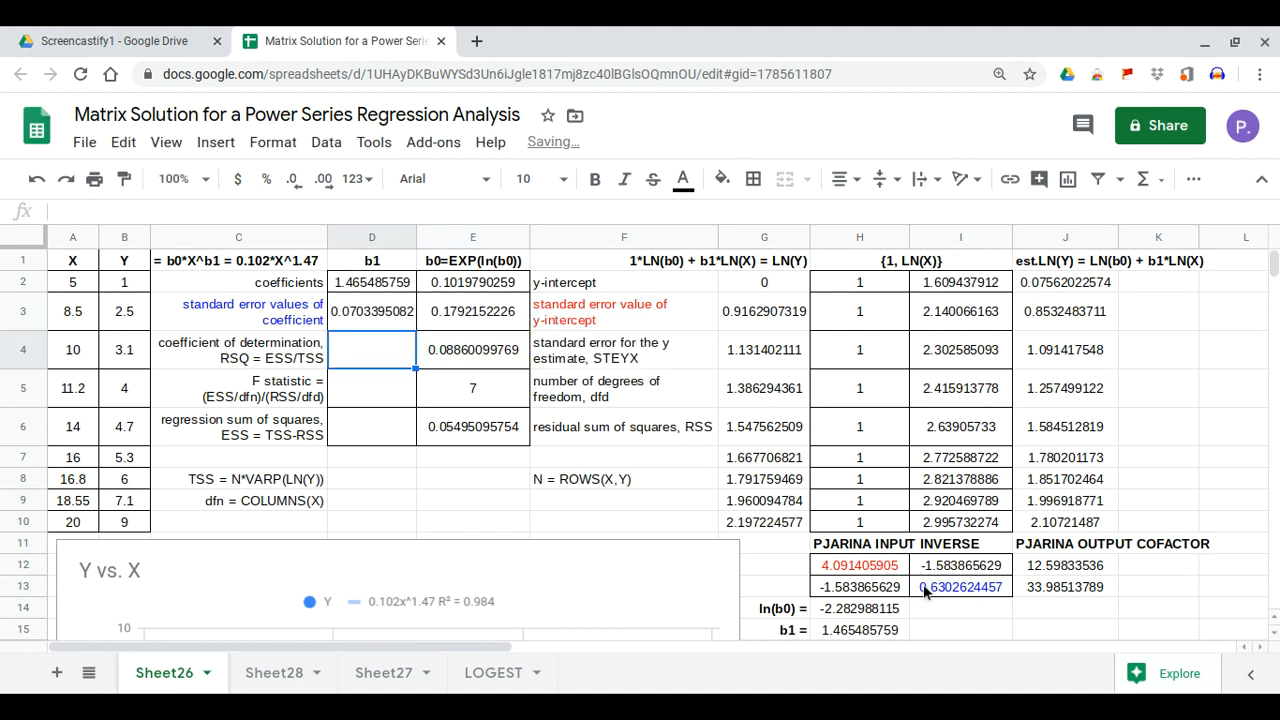
Enter =ROWS(A2:B10) in E8, giving N = 9 observations
left_click(509, 488)
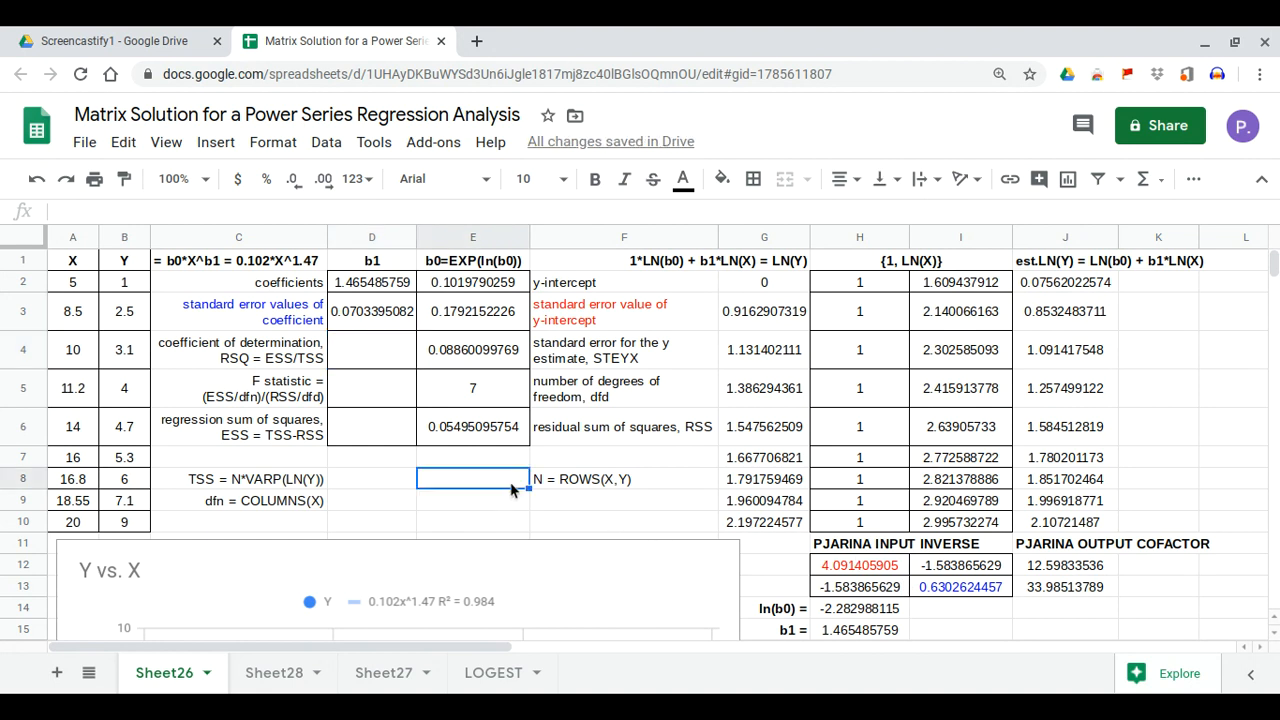
type("=rows")
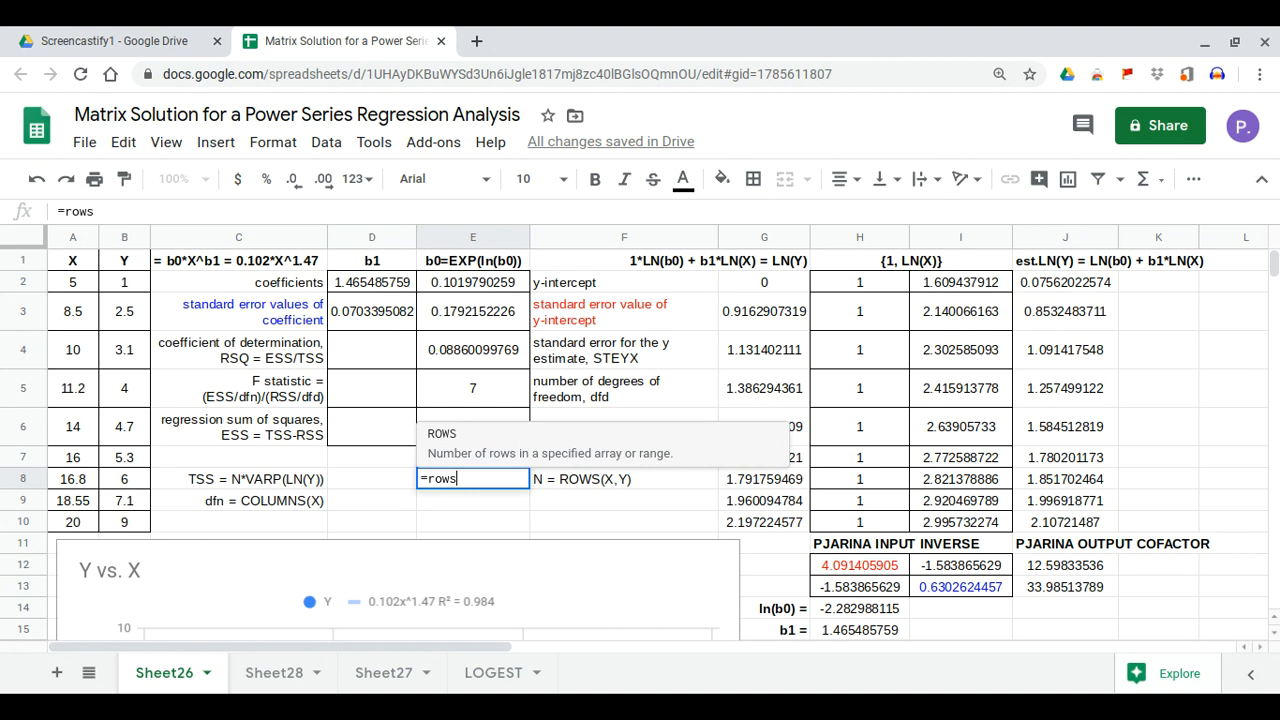
type("(")
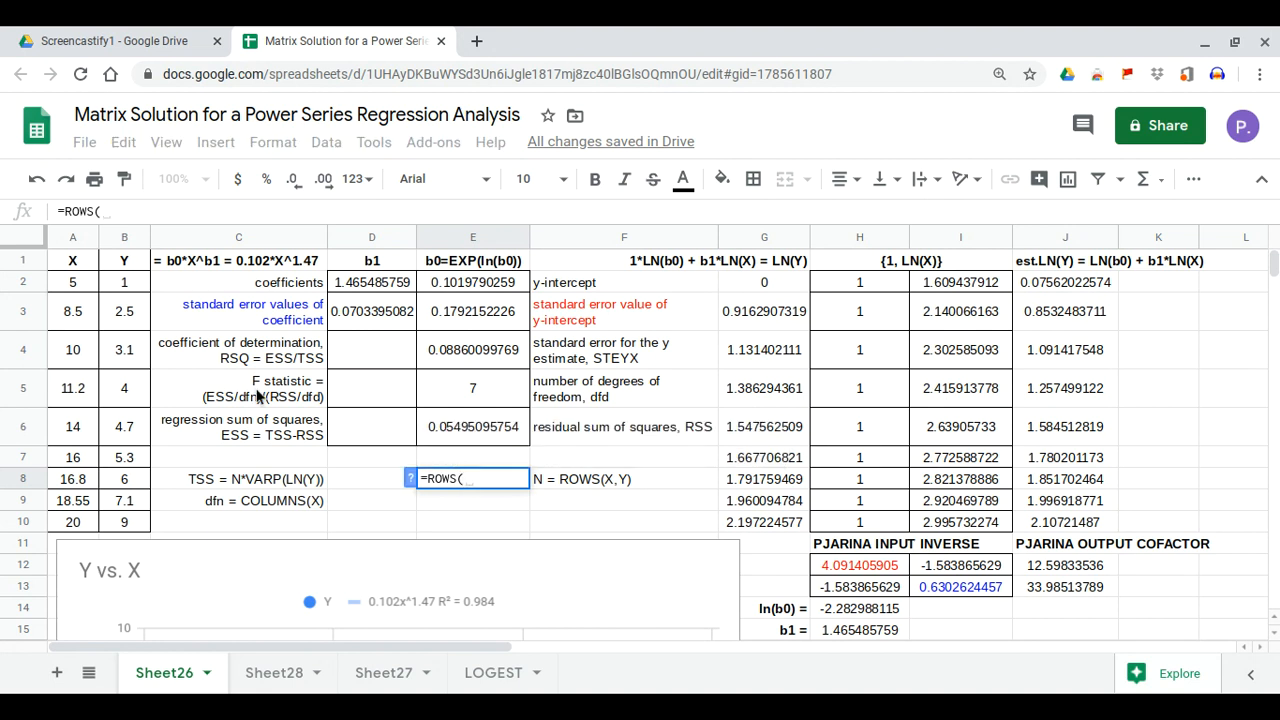
left_click_drag(77, 290, 124, 522)
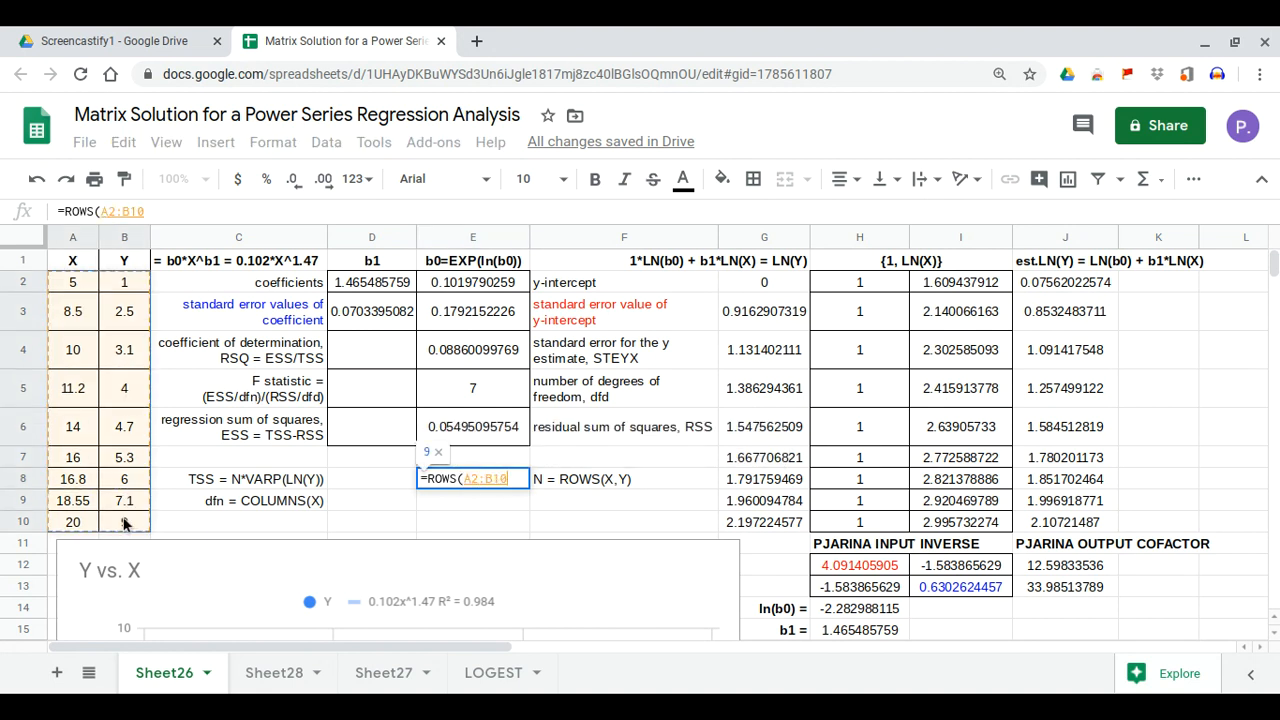
key("Return")
Compute TSS in D8 as N times VARP of the LN(Y) column G, giving 3.46249733
key("Up")
key("Left")
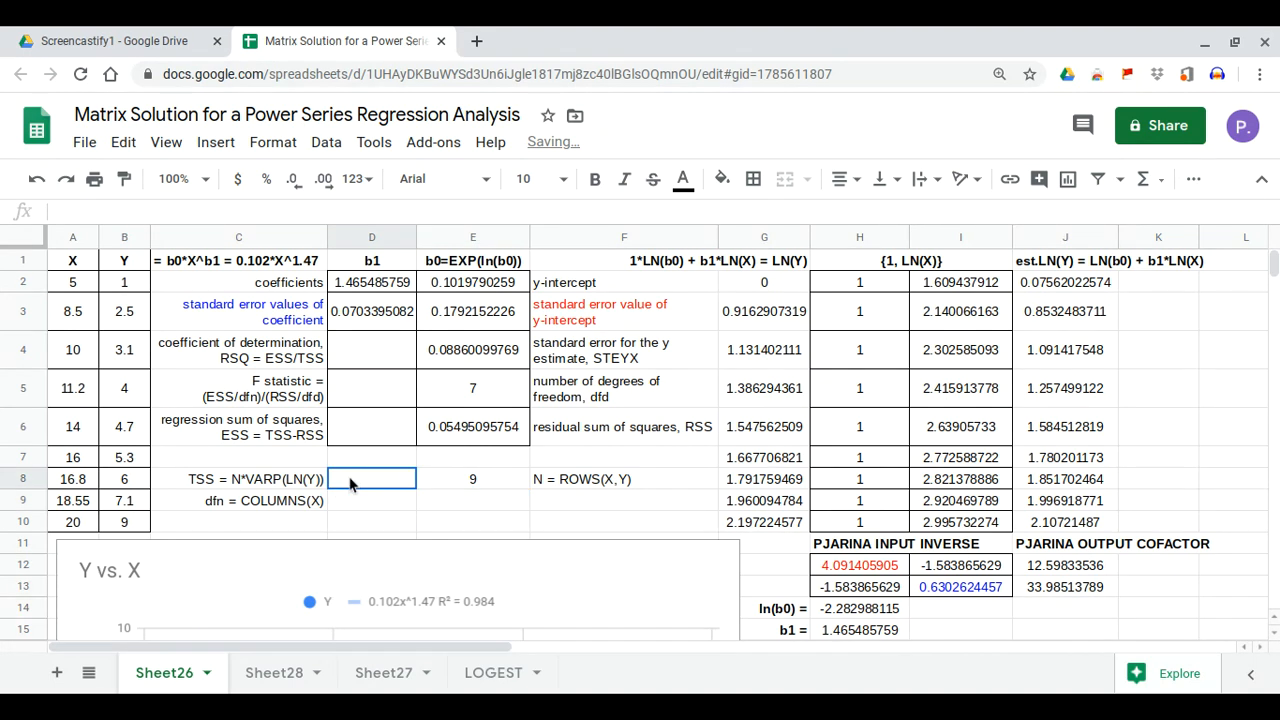
type("=")
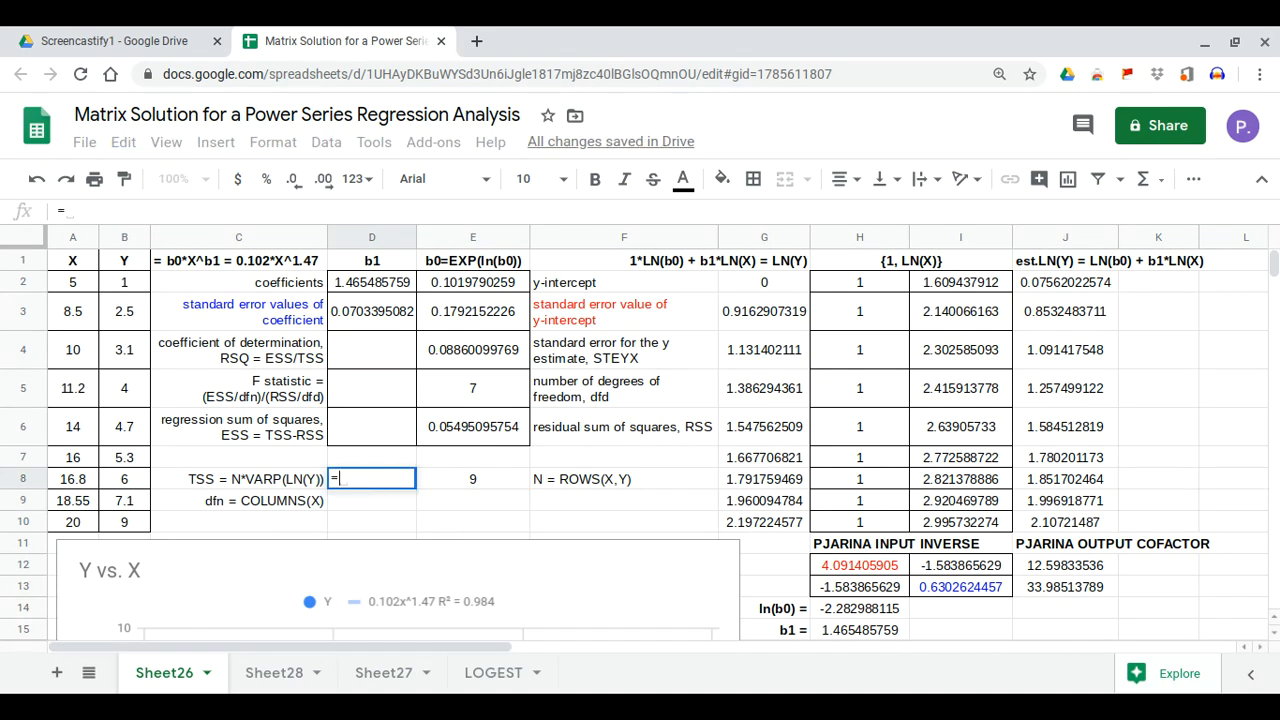
left_click(470, 485)
type("*varp")
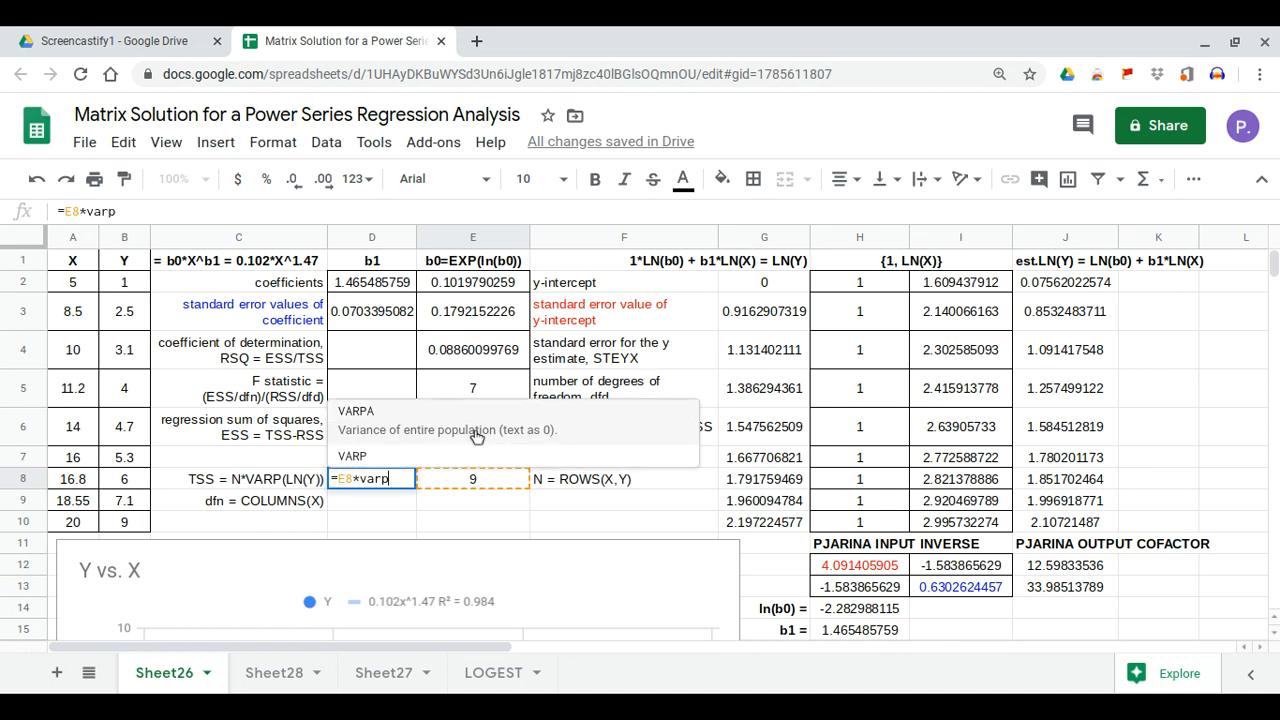
left_click(466, 465)
left_click_drag(772, 292, 778, 530)
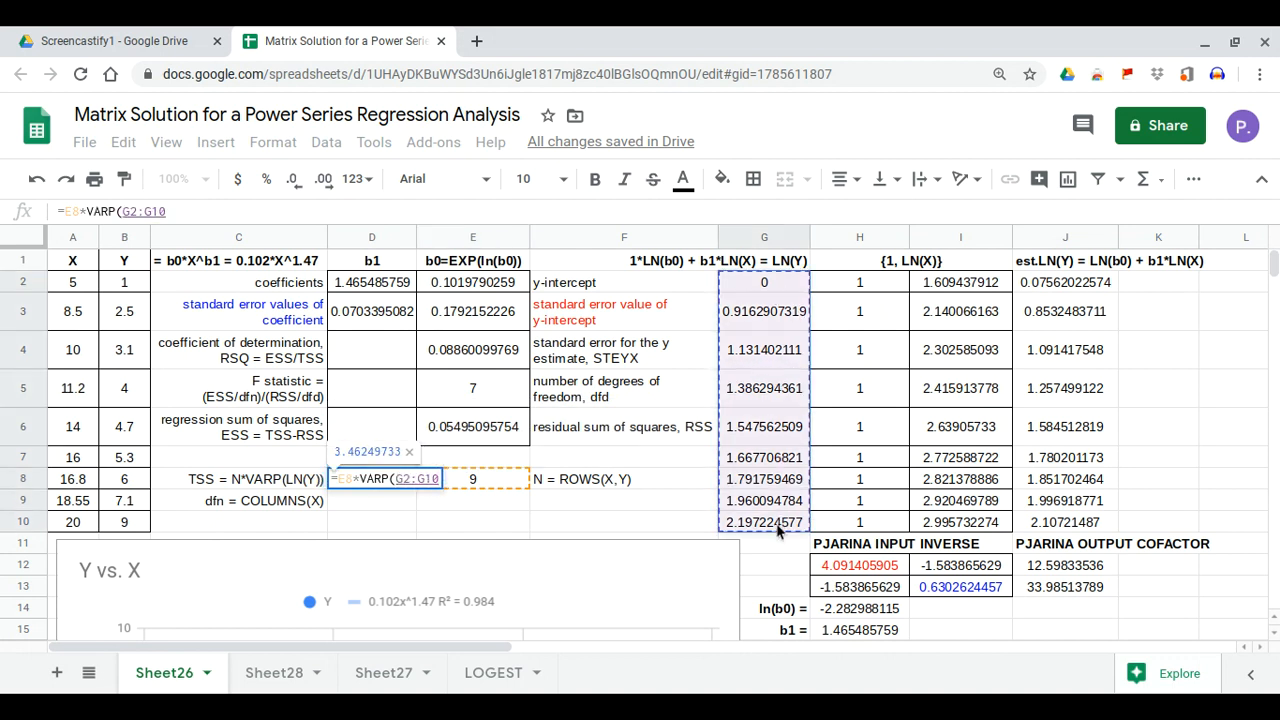
key("Return")
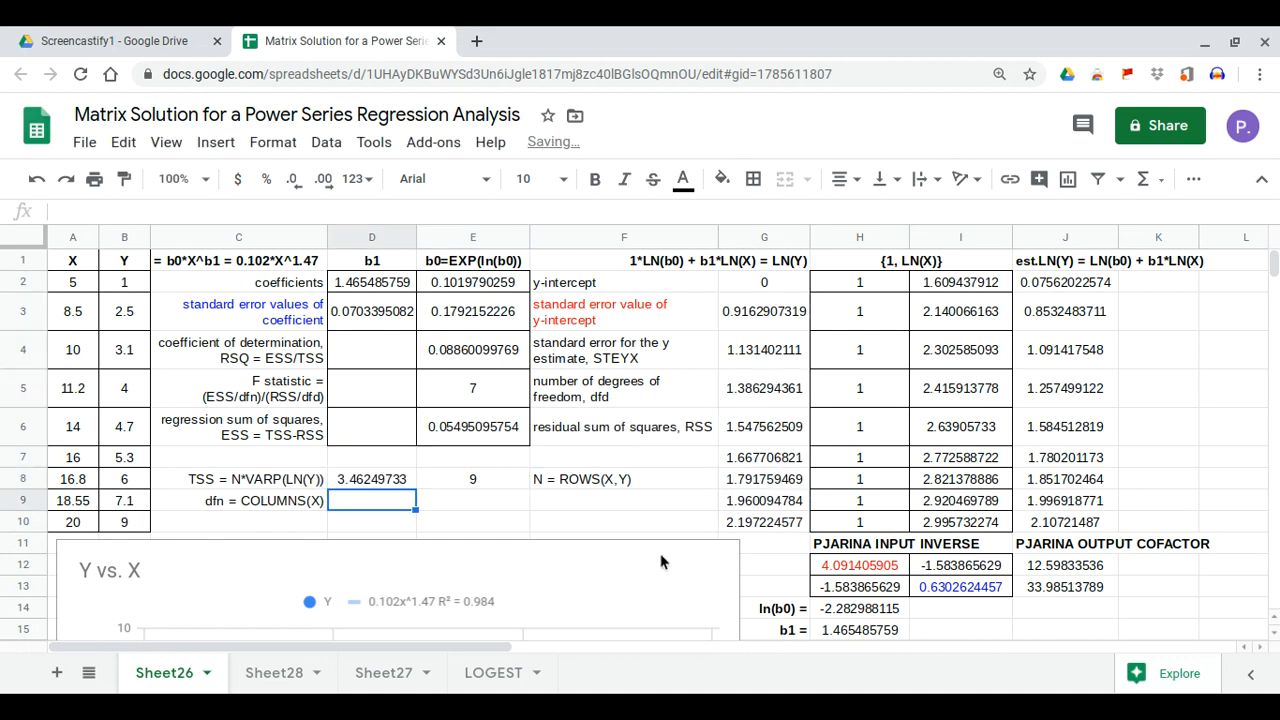
Enter =COLUMNS(A2:A10) in D9, giving dfn = 1
type("-")
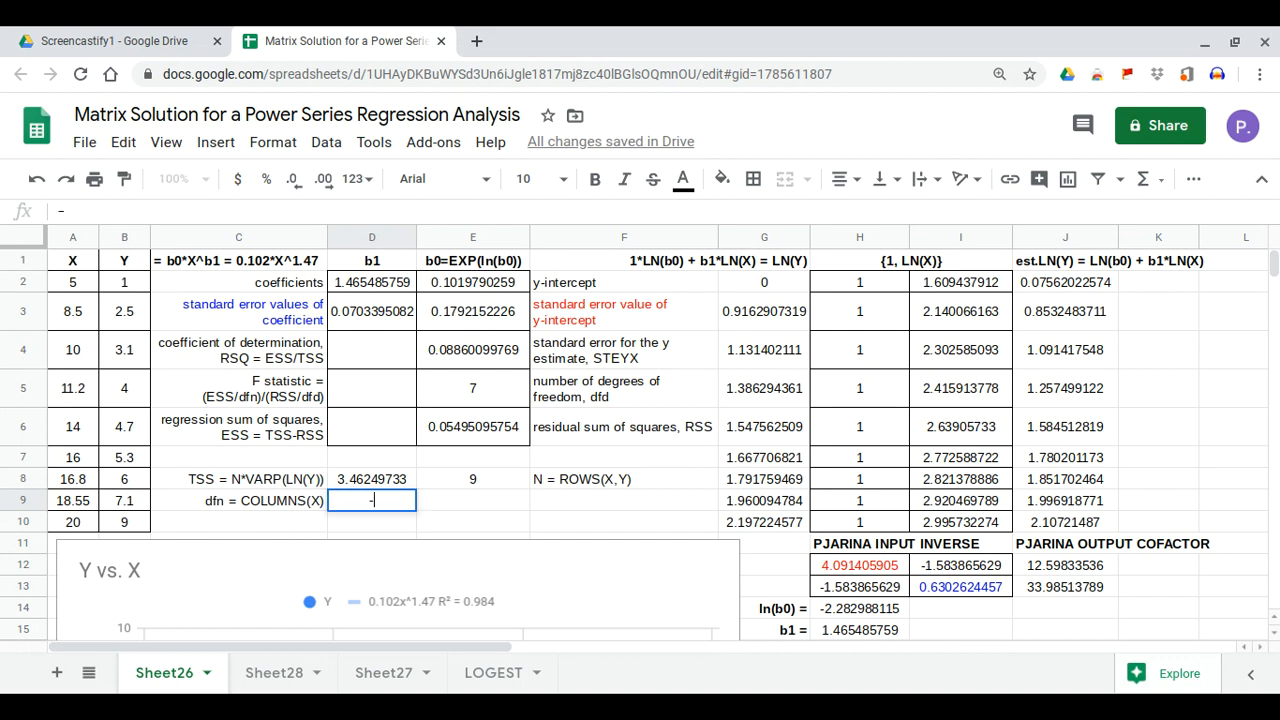
type("=")
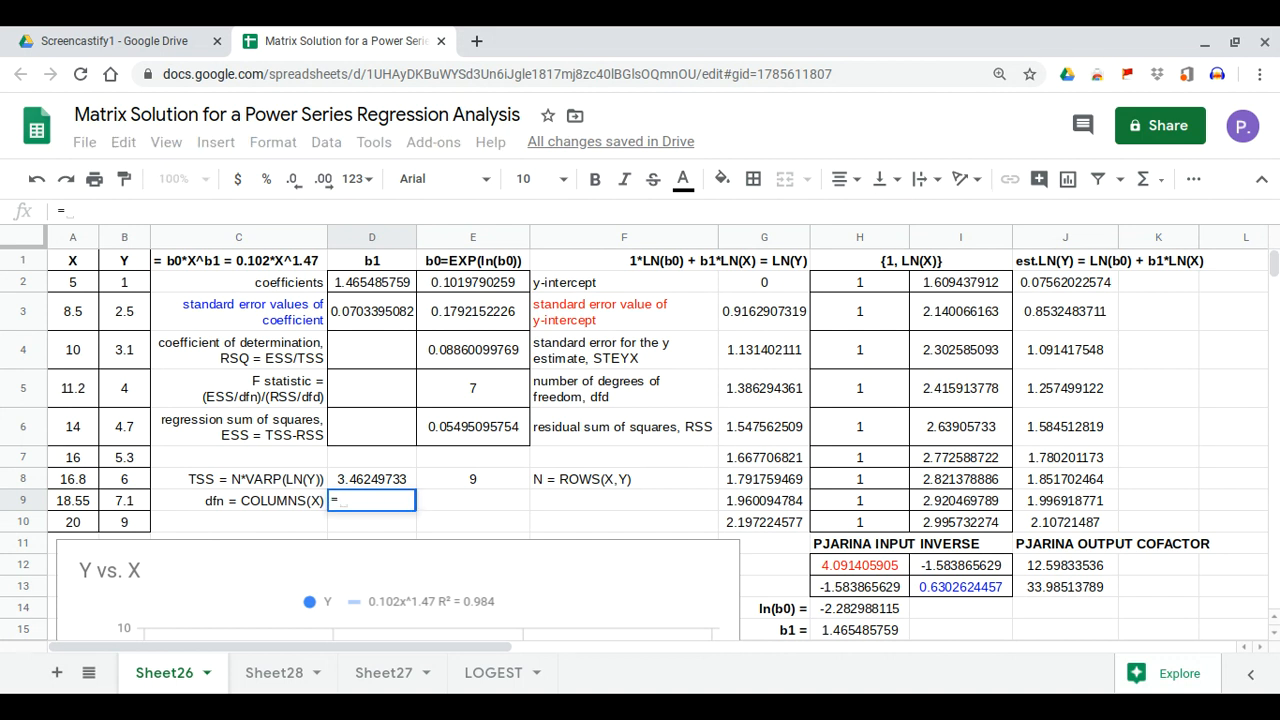
type("col")
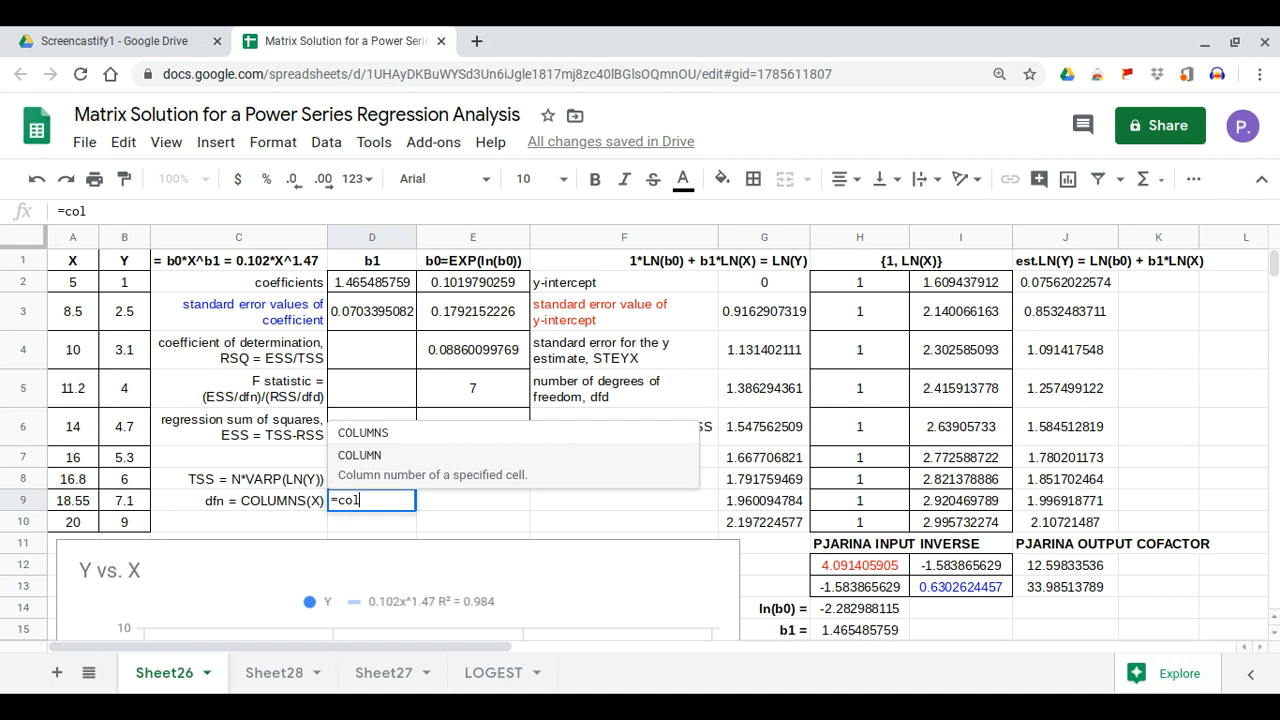
left_click(462, 440)
left_click_drag(64, 292, 73, 522)
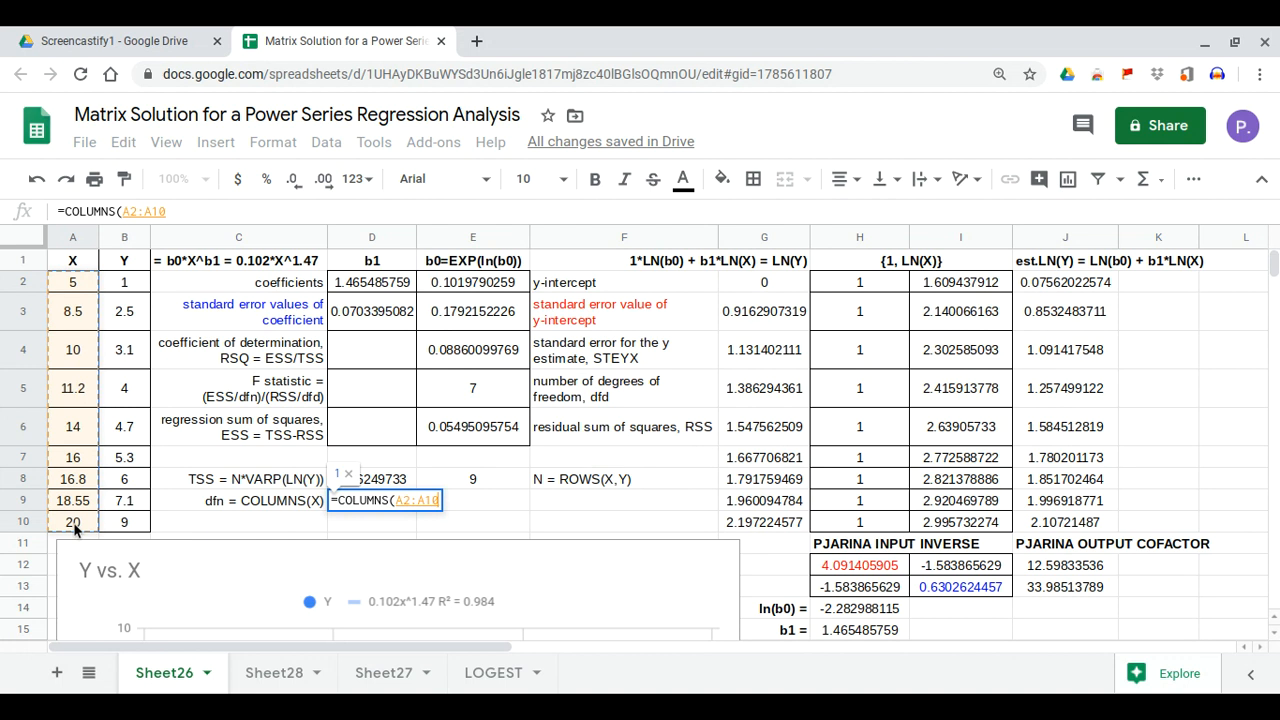
key("Return")
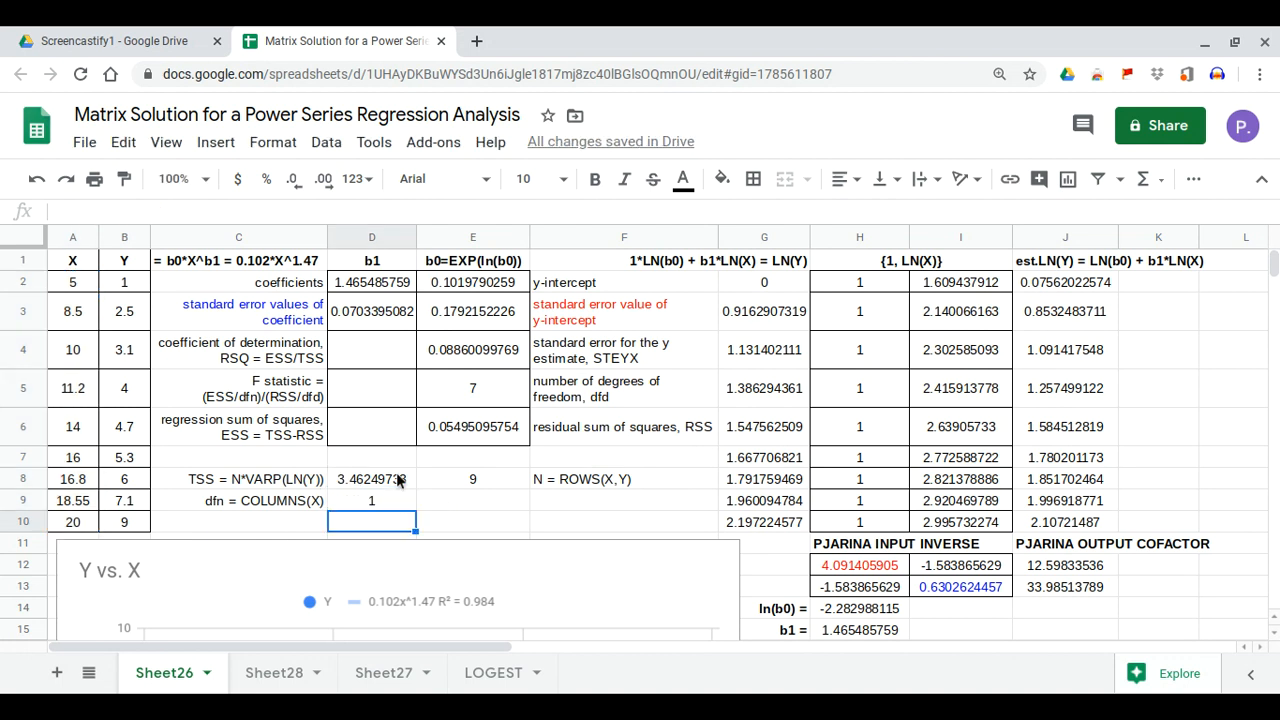
left_click(388, 437)
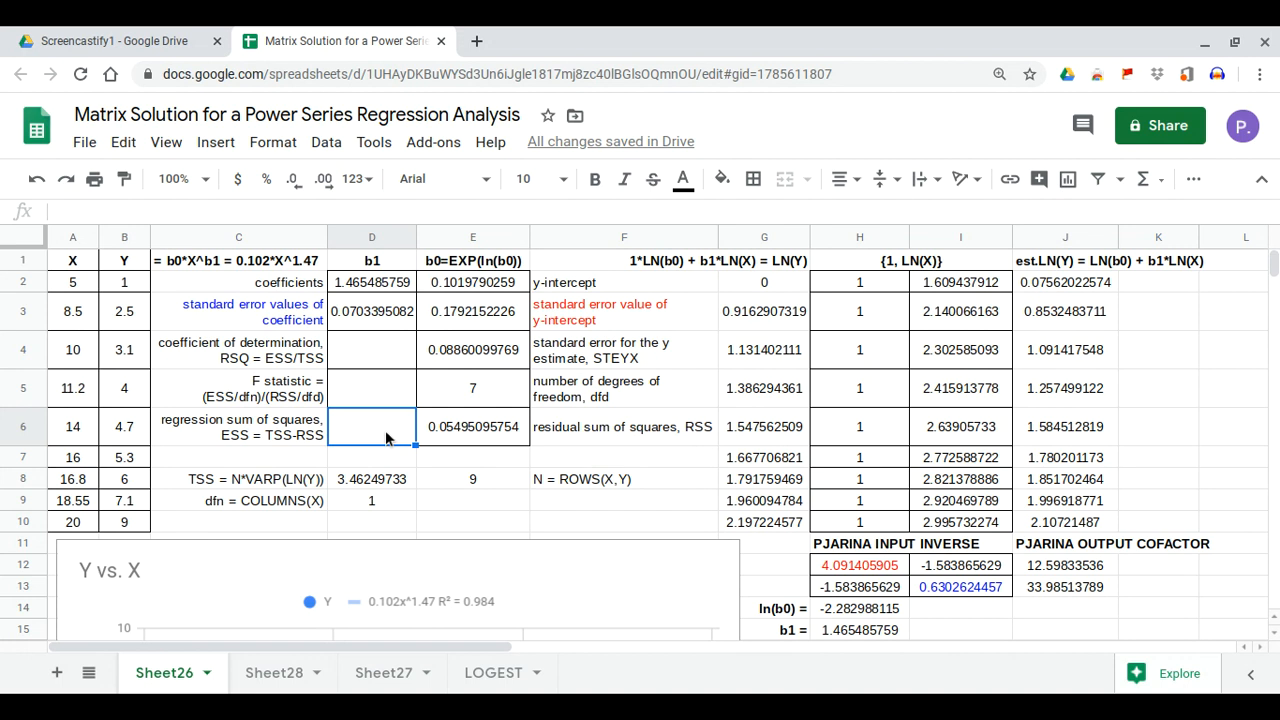
Enter =D8-E6 in D6, giving ESS = 3.407546372
type("=")
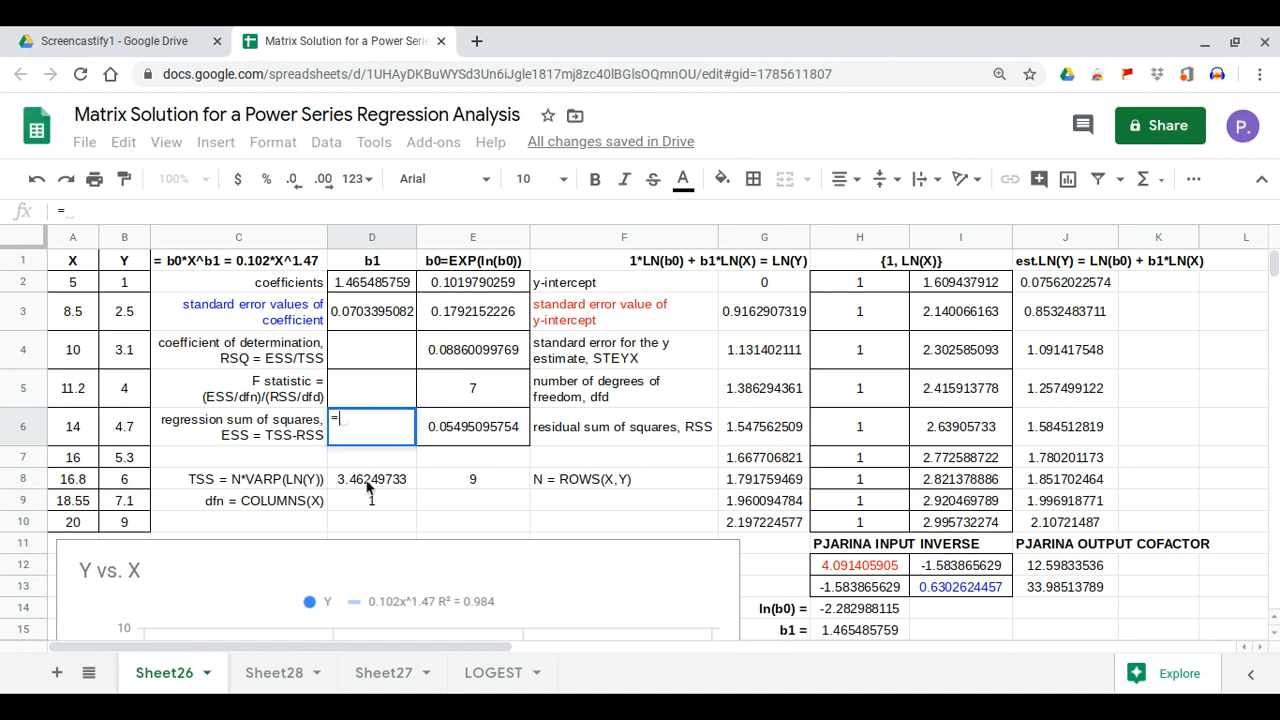
left_click(368, 484)
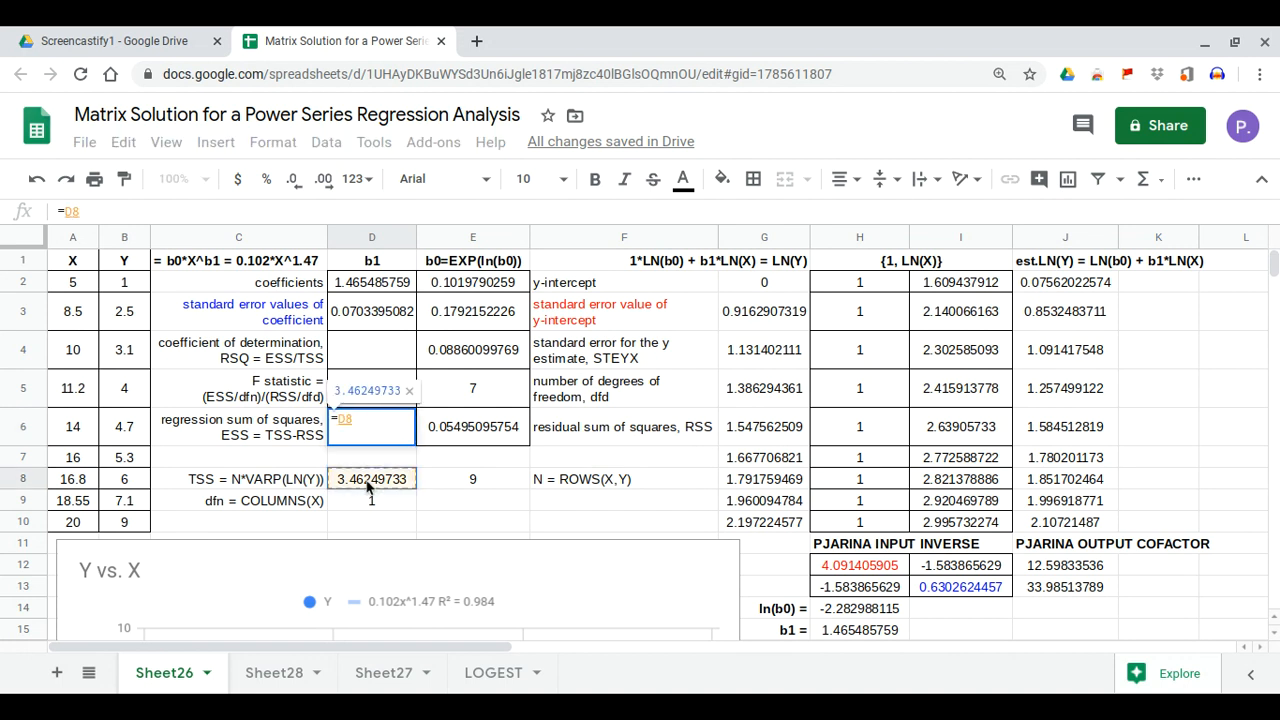
type("-")
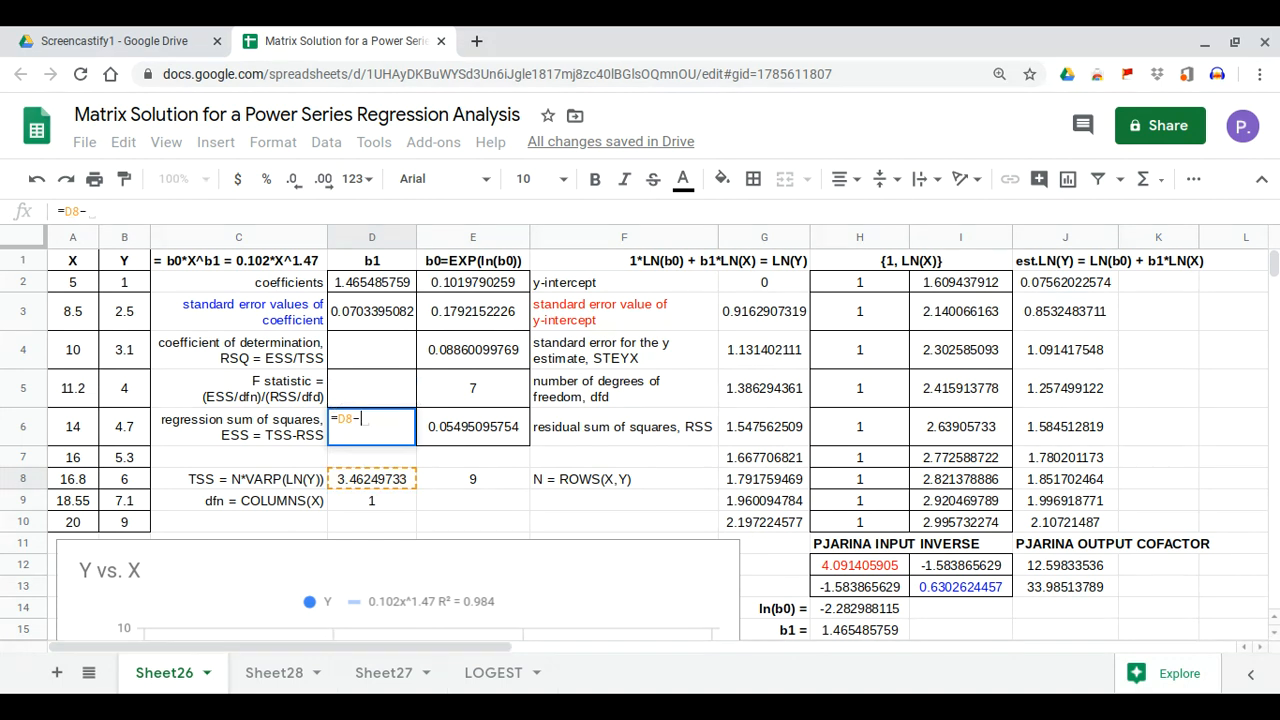
left_click(437, 441)
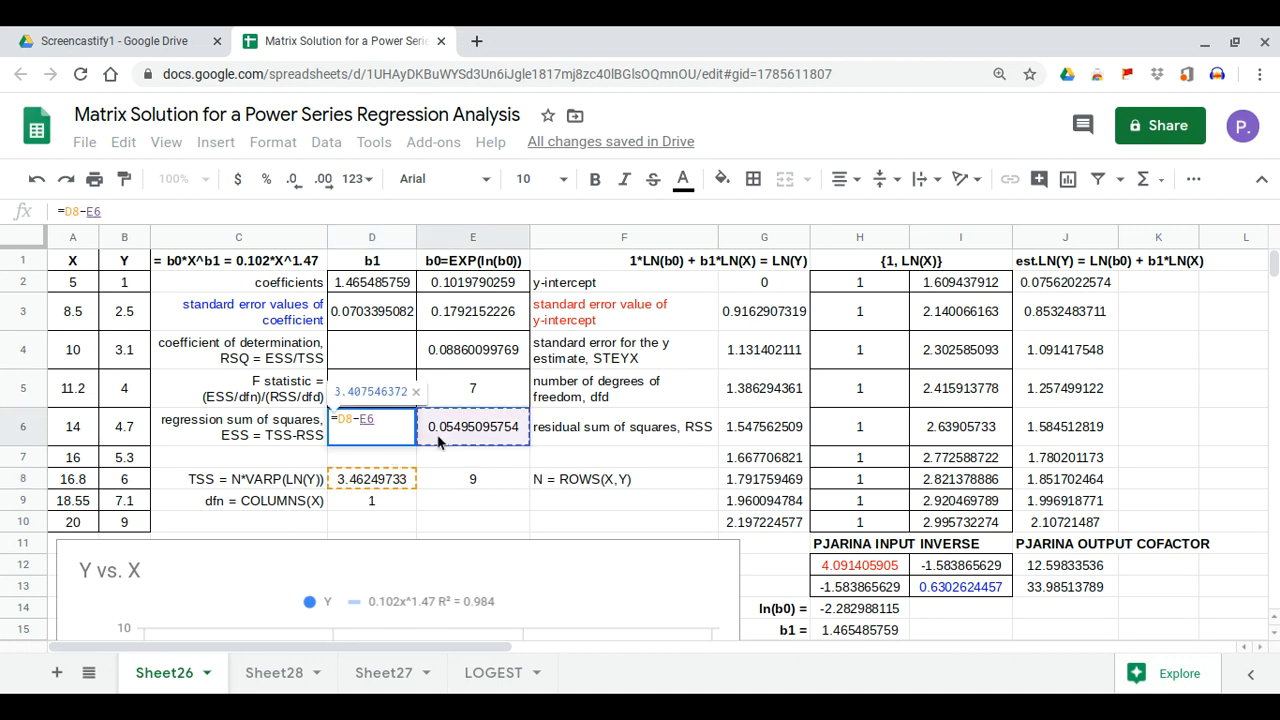
key("Return")
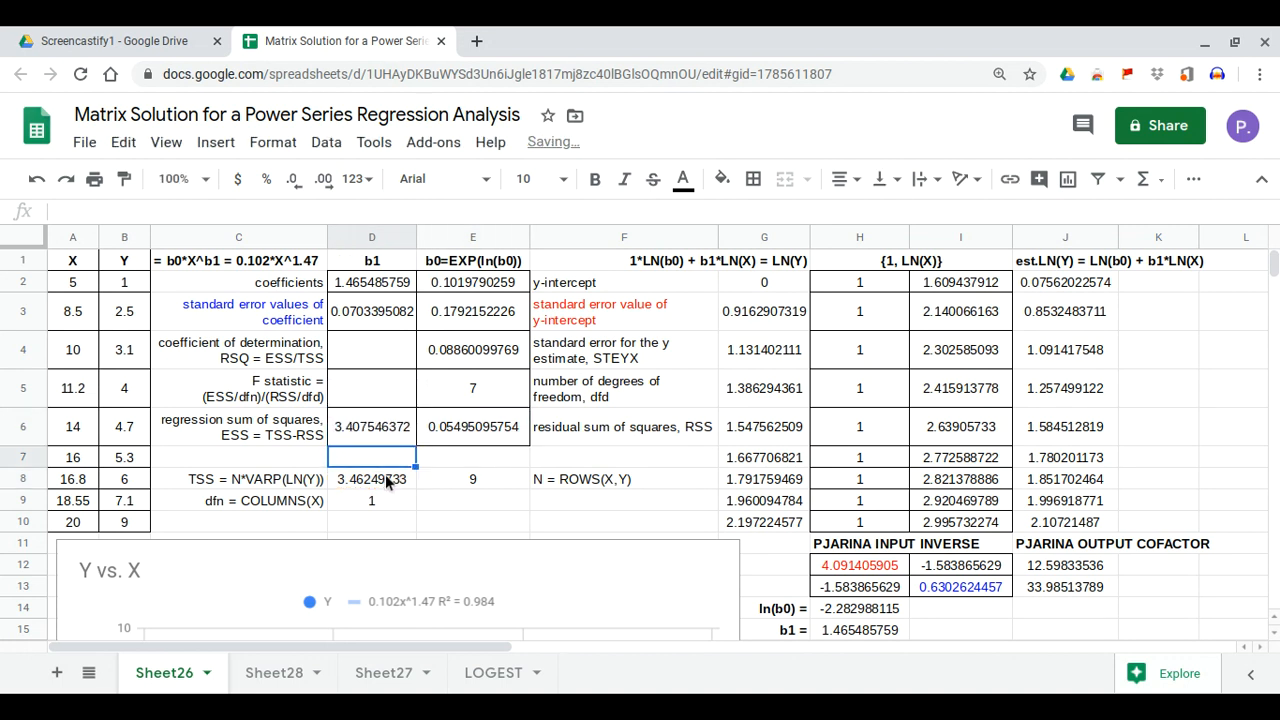
Enter =D6/D8 in D4, giving RSQ = 0.9841296751
left_click(386, 368)
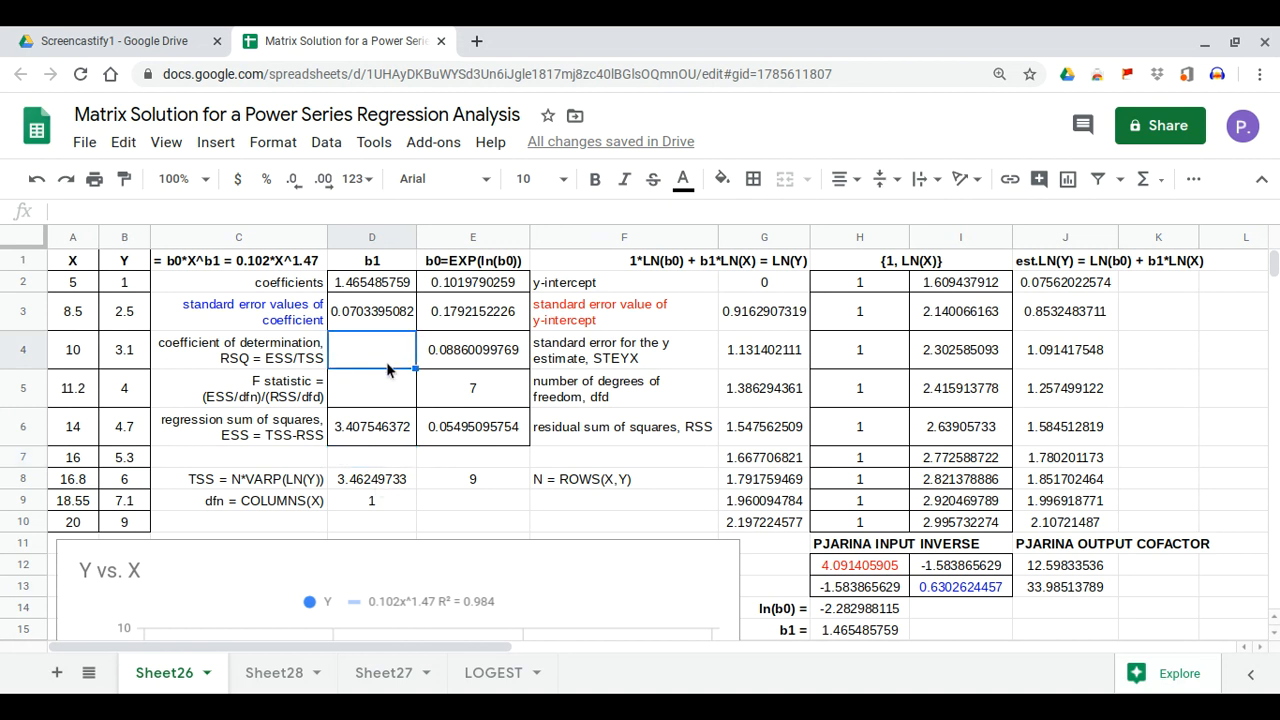
type("=")
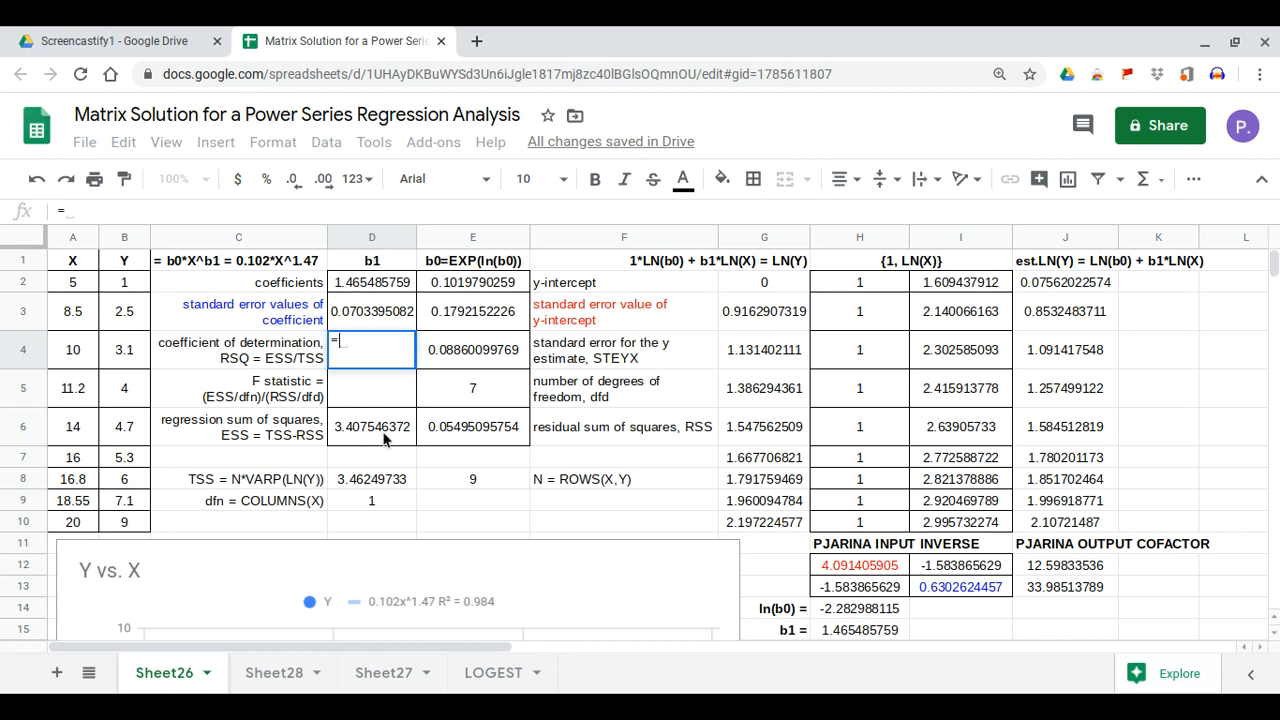
left_click(383, 438)
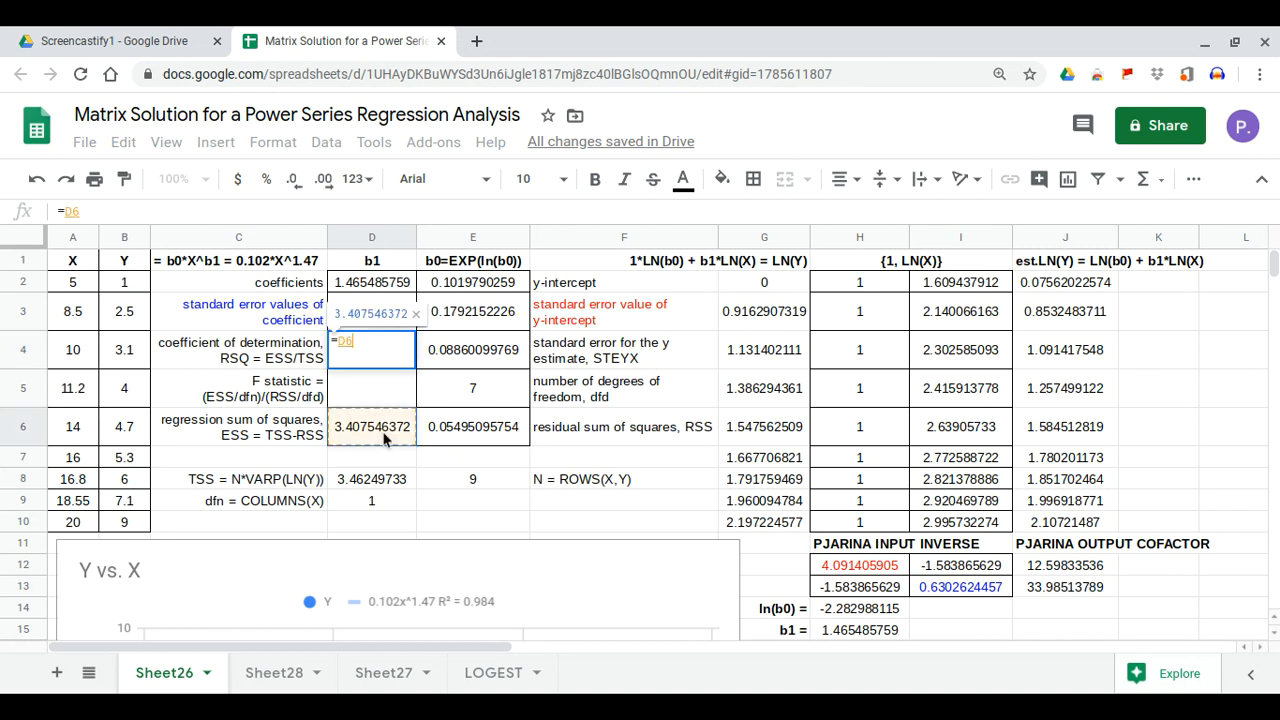
type("/")
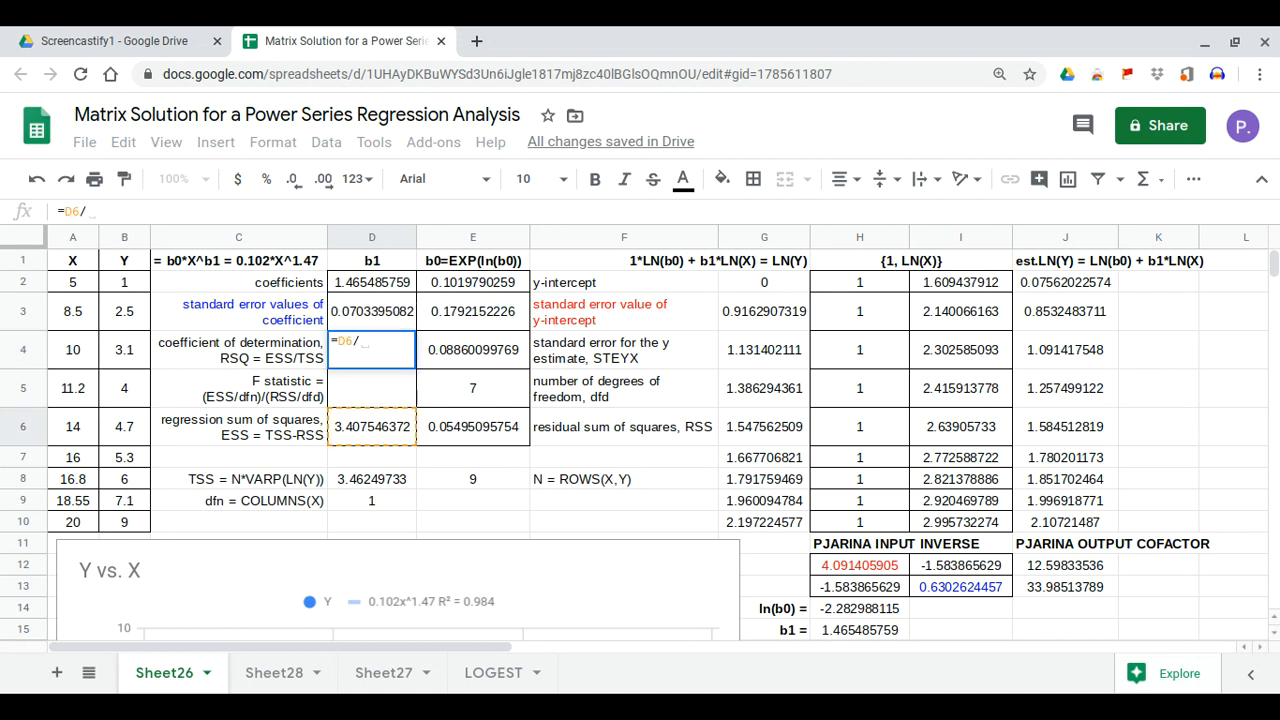
left_click(385, 481)
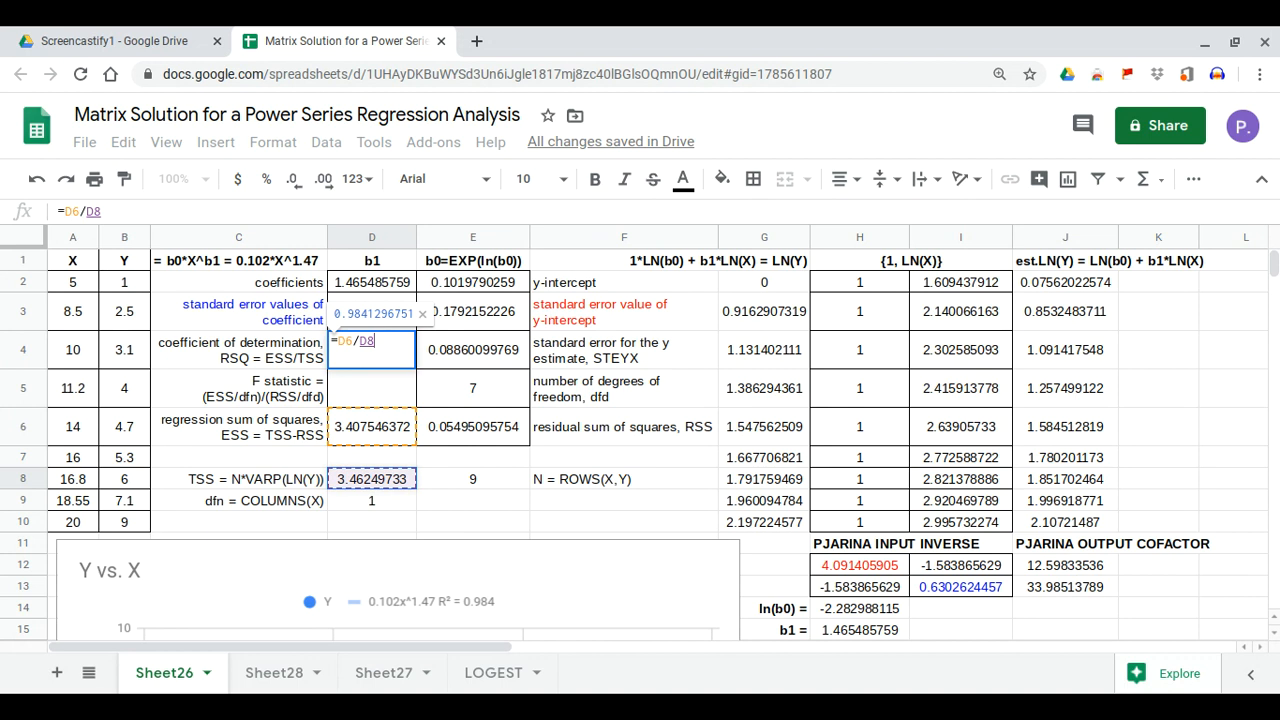
key("Return")
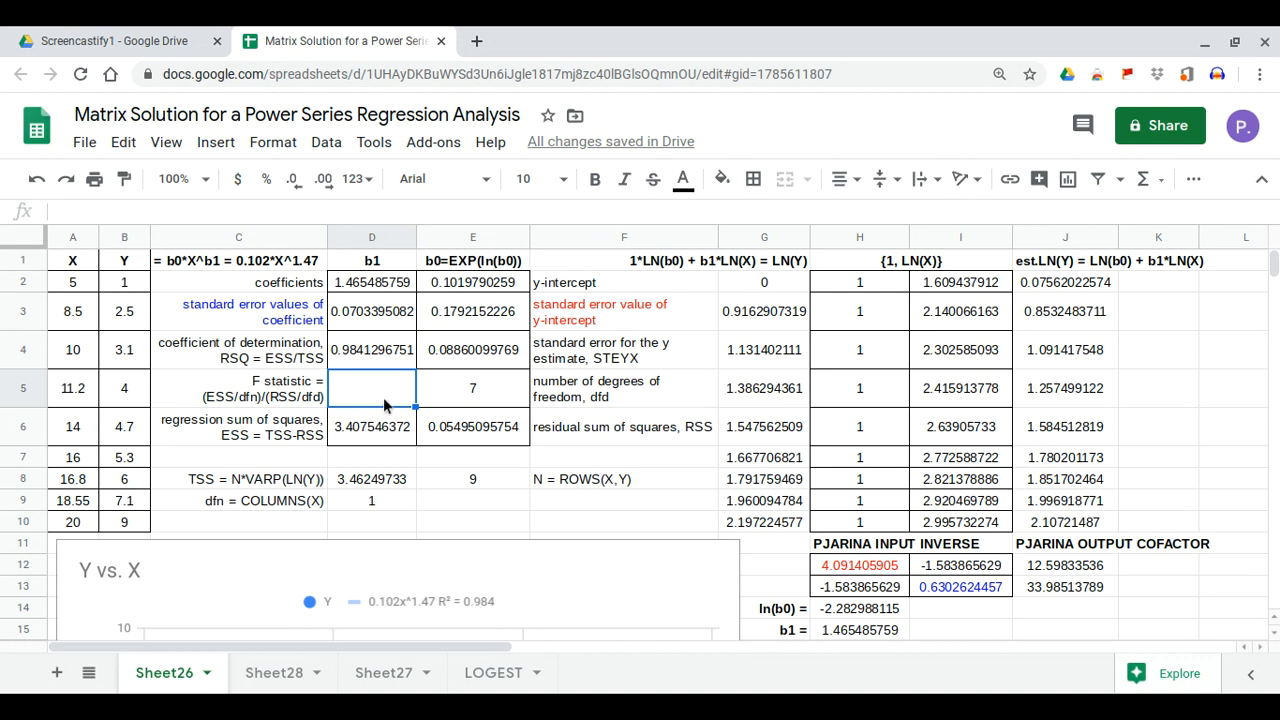
Enter =(D6/D9)/(E6/E5) in D5, giving an F statistic of 434.0747764
type("=")
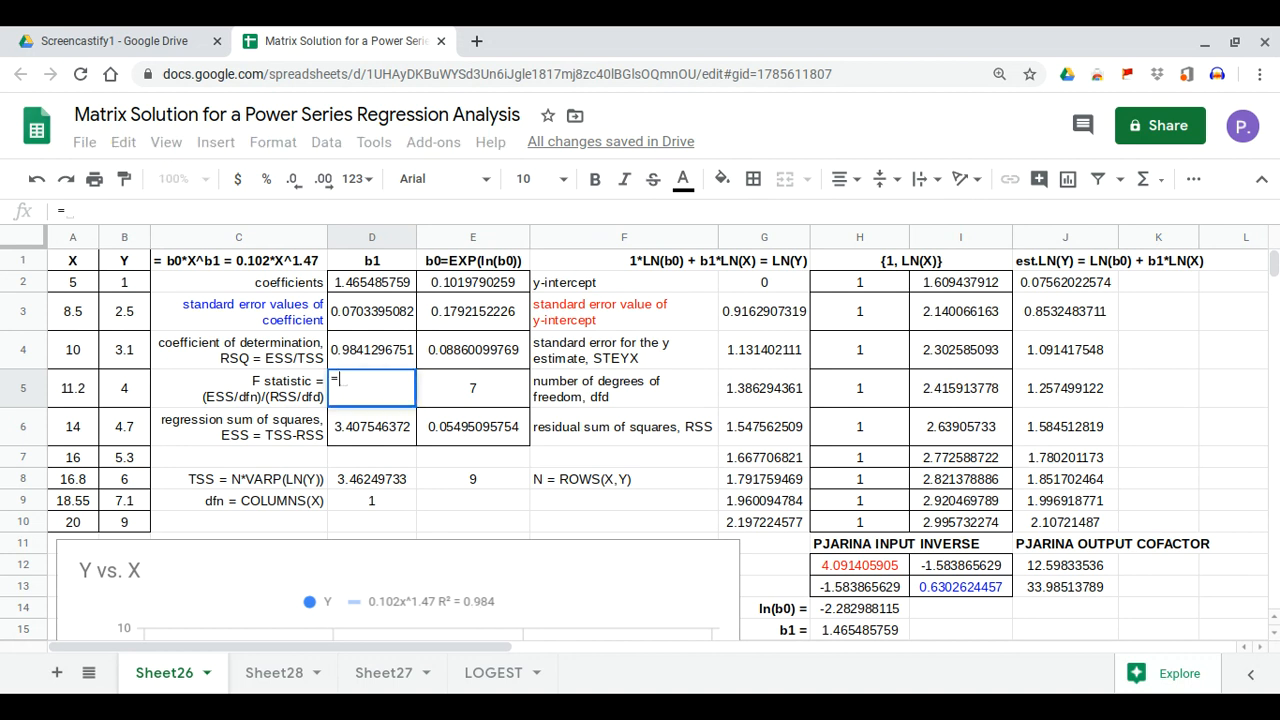
type("()/()")
left_click(343, 380)
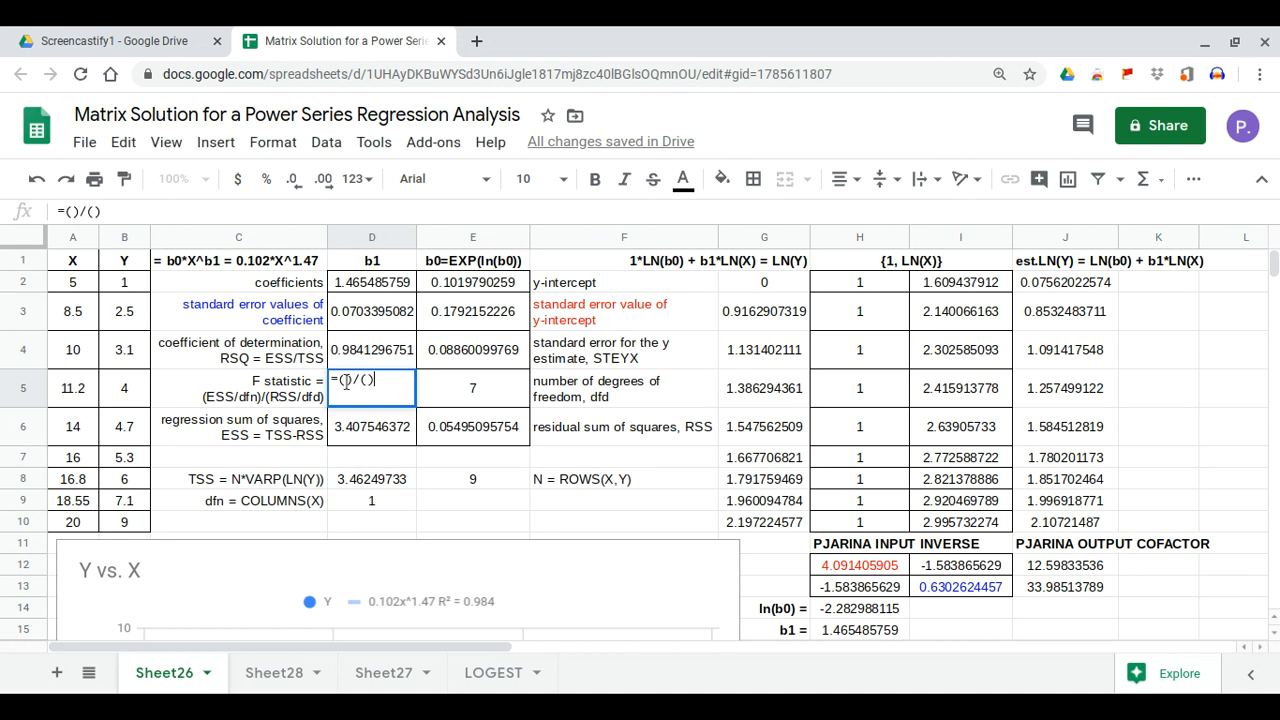
left_click(360, 432)
type("/")
left_click(374, 504)
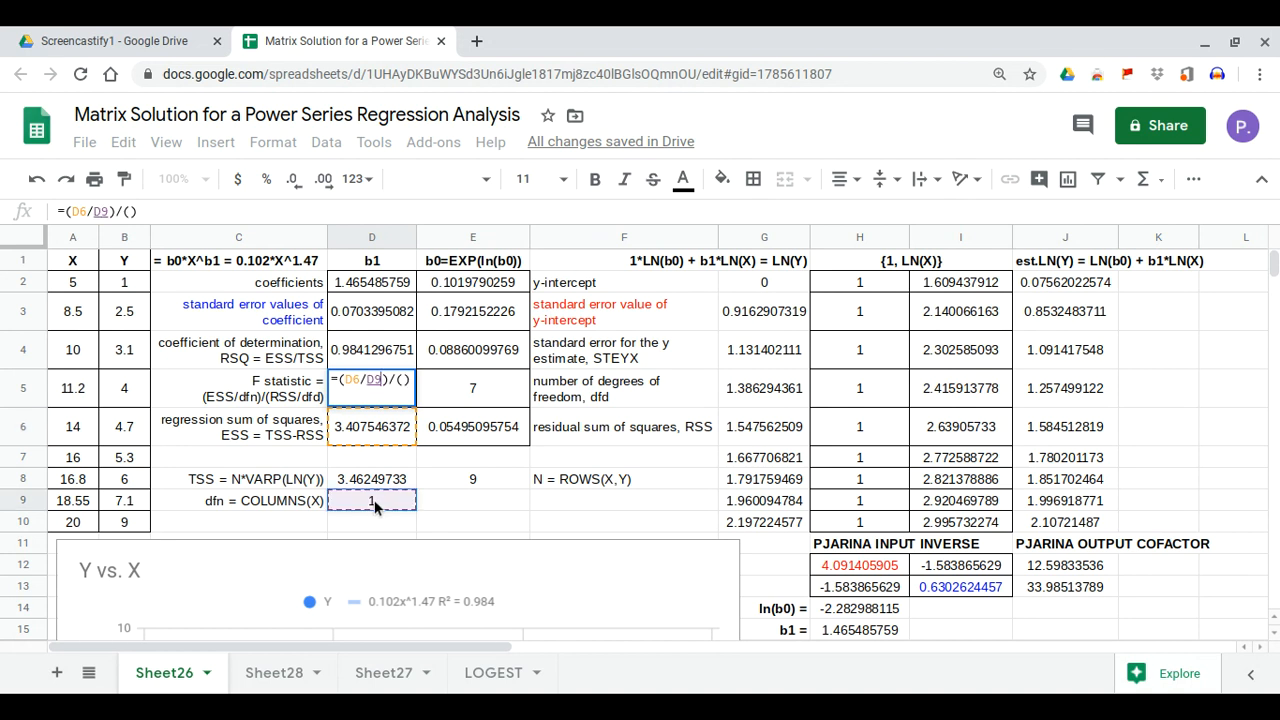
left_click(405, 384)
left_click(465, 442)
type("/")
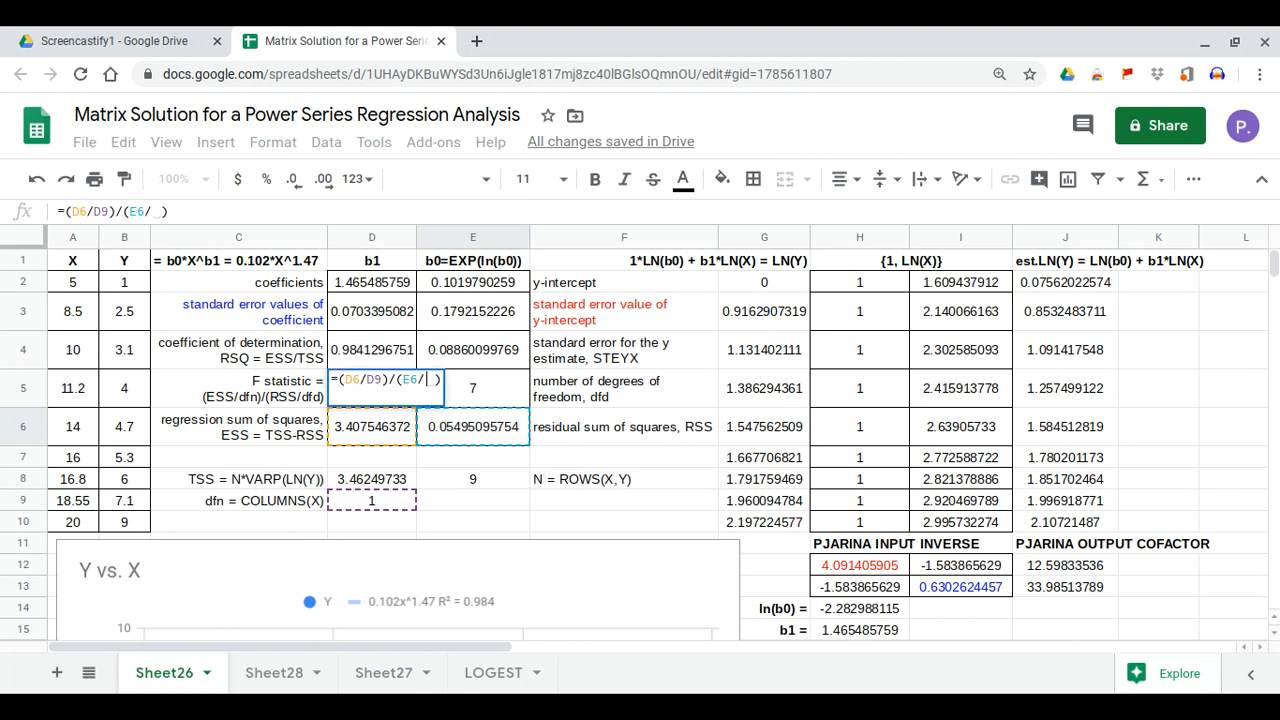
left_click(494, 393)
key("Return")
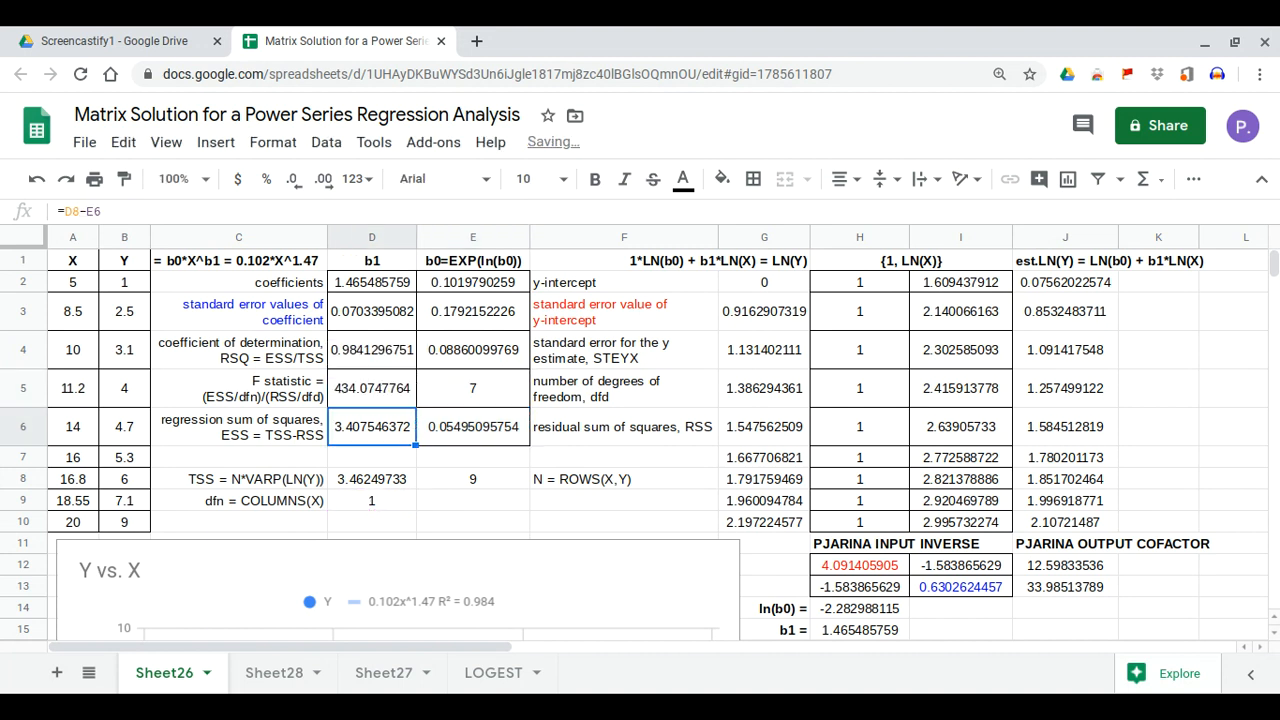